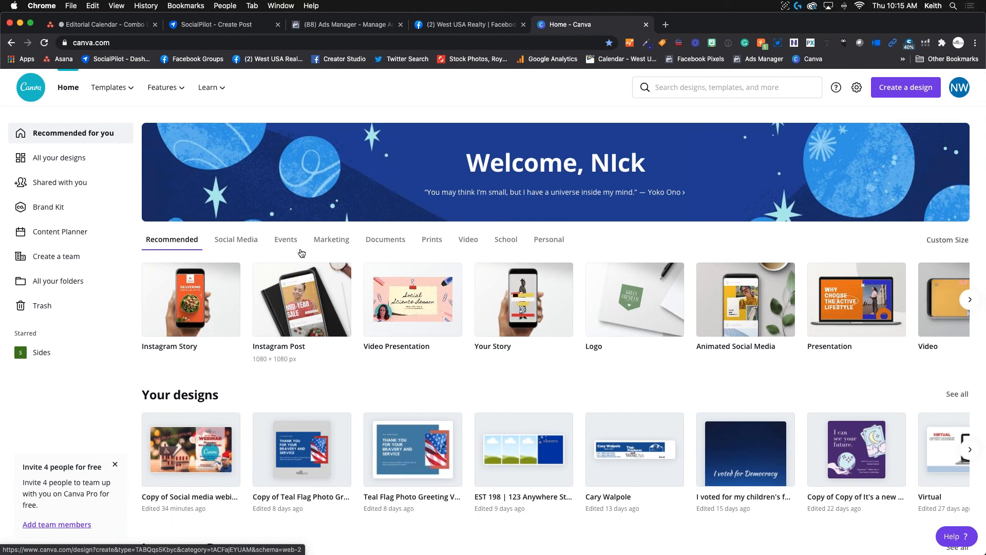
- Search the web for "canva color palette" in a new browser tab and open Canva's Color palette generator page
{"action": "mouse_move", "coordinate": [215, 90]}
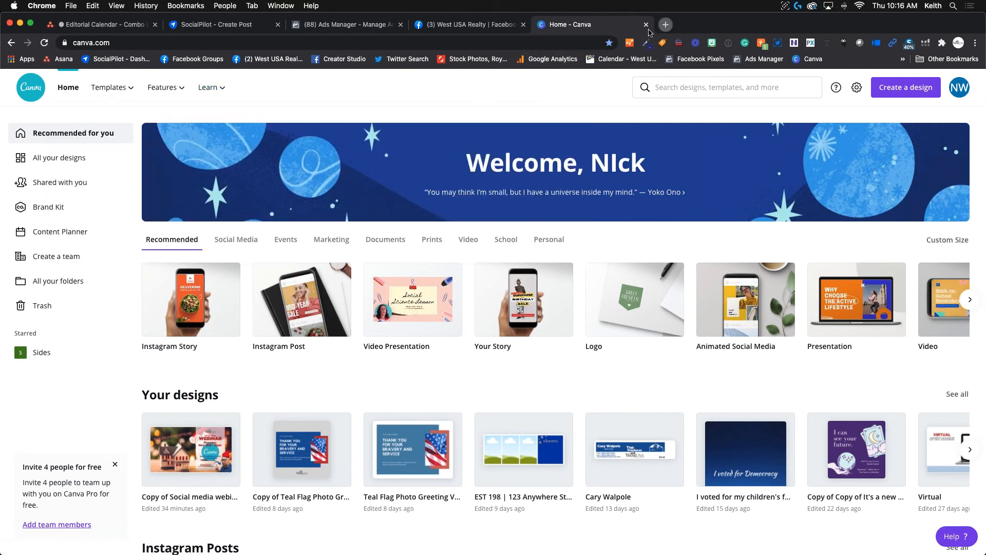
{"action": "left_click", "coordinate": [666, 24]}
{"action": "left_click", "coordinate": [522, 43]}
{"action": "type", "text": "c"}
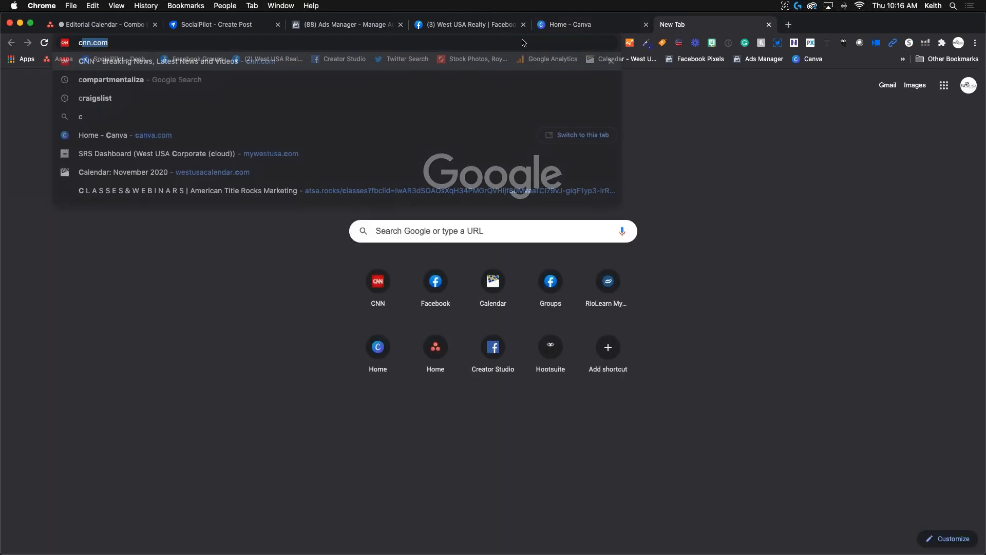
{"action": "type", "text": "anva clo"}
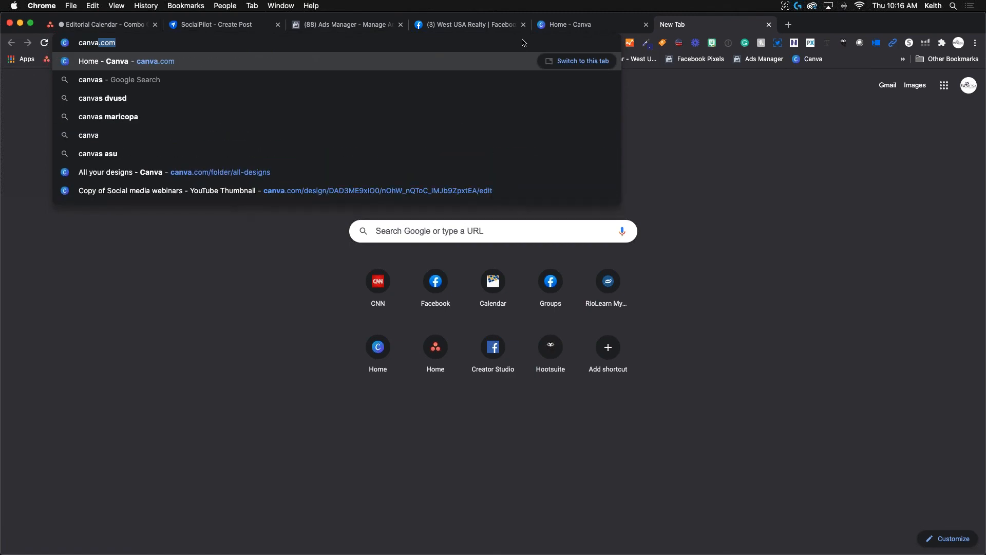
{"action": "key", "text": "BackSpace"}
{"action": "key", "text": "BackSpace"}
{"action": "type", "text": "olor palette"}
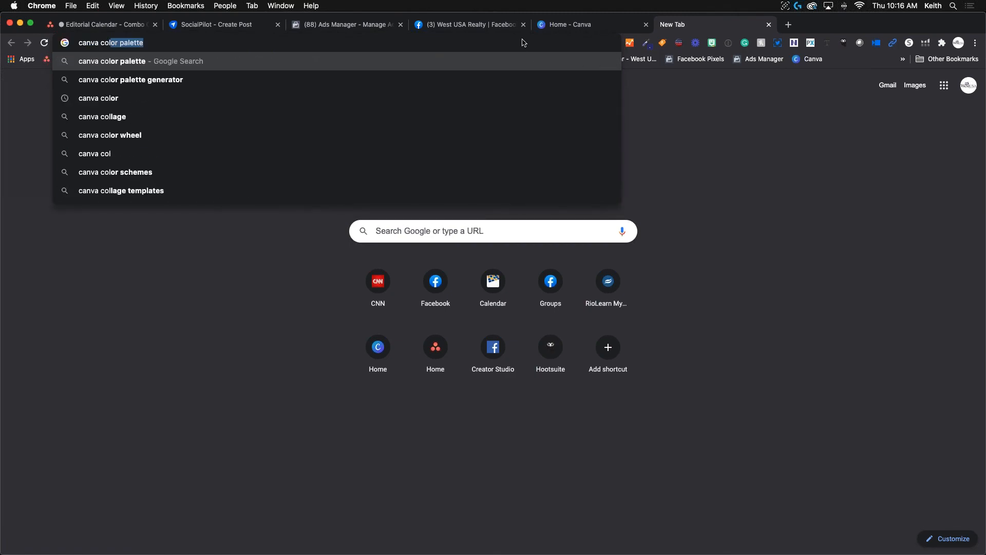
{"action": "key", "text": "Return"}
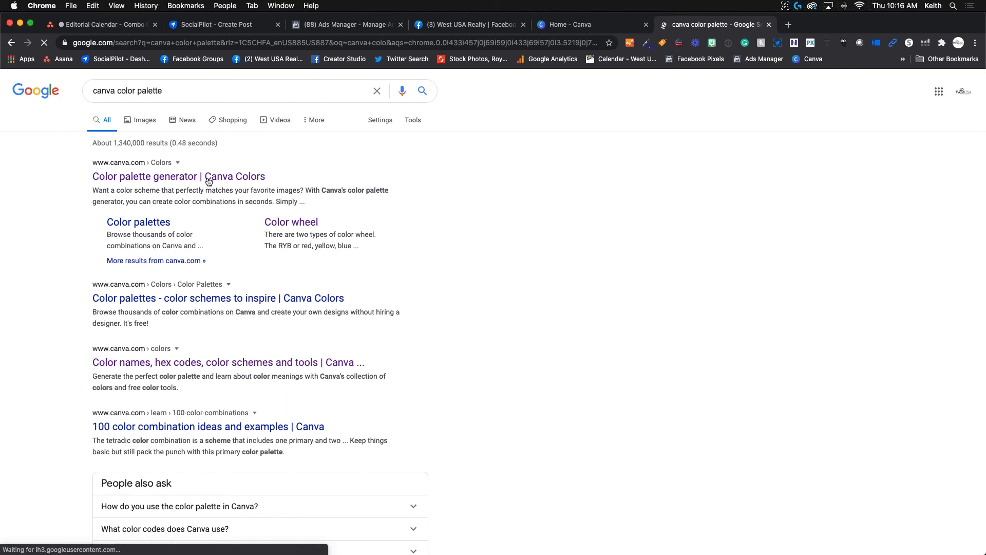
{"action": "left_click", "coordinate": [207, 176]}
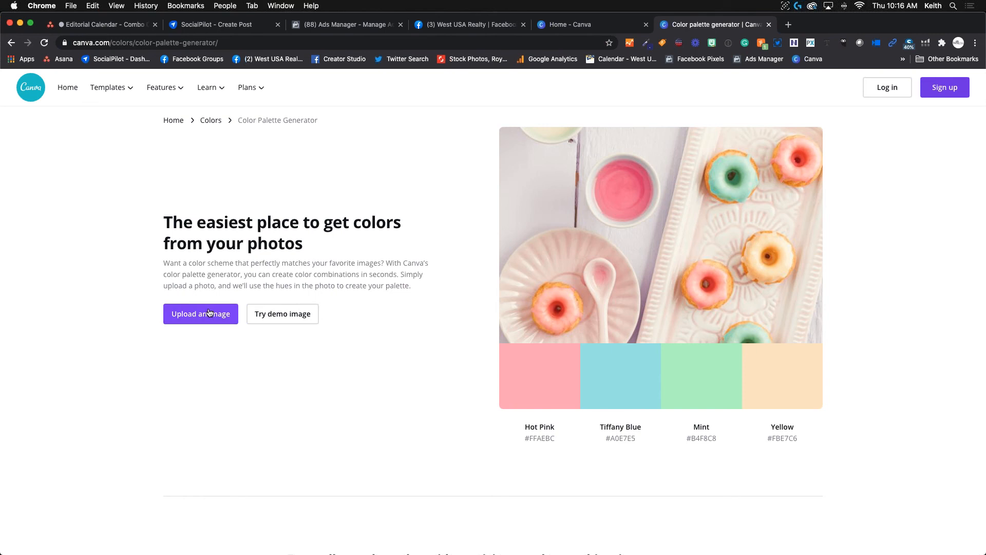
- Search Google for "home interest" in another new browser tab and browse the image results
{"action": "left_click", "coordinate": [788, 24]}
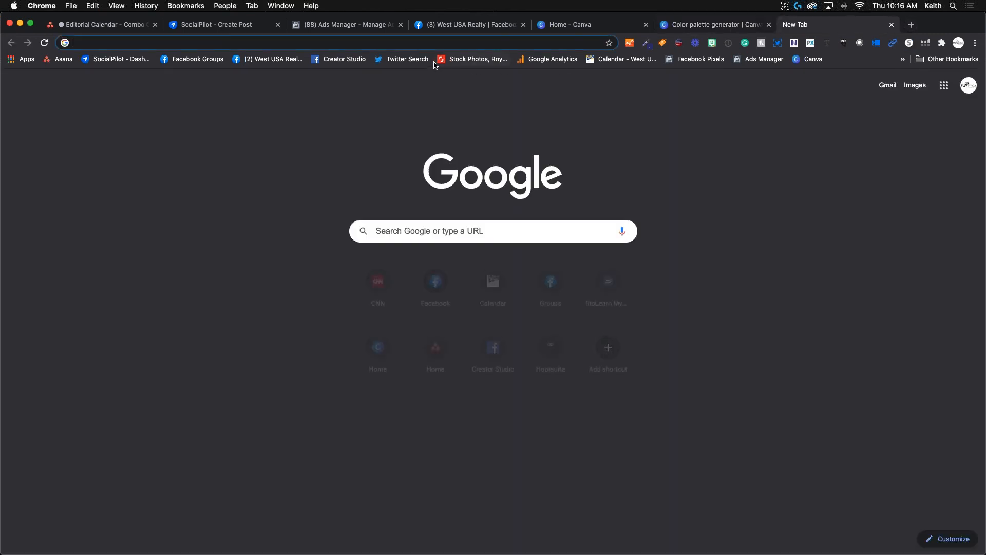
{"action": "left_click", "coordinate": [409, 44]}
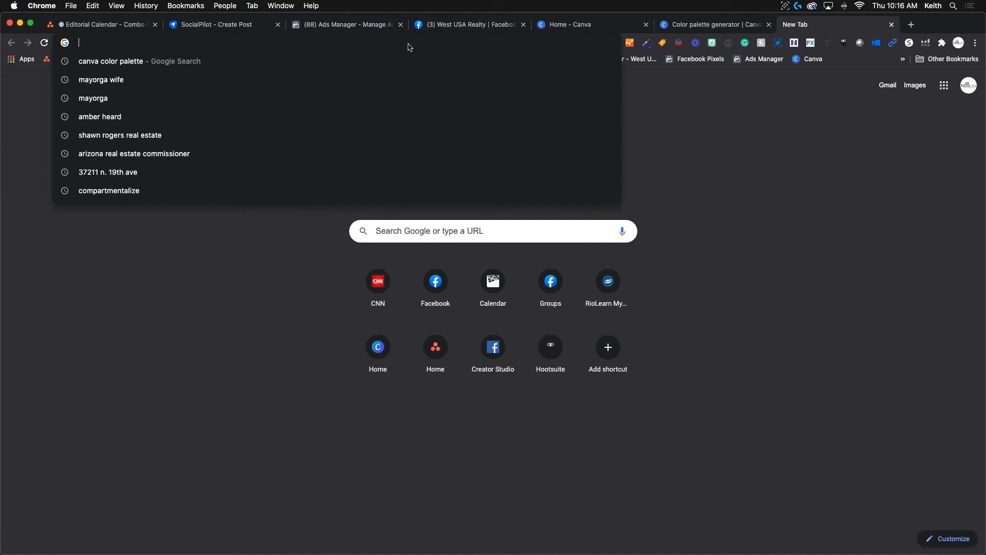
{"action": "type", "text": "home inte"}
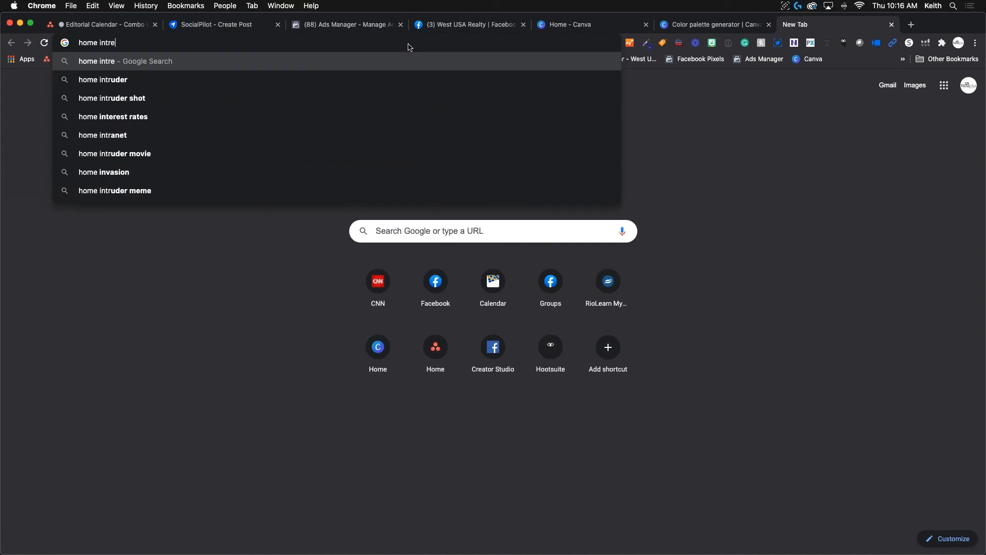
{"action": "type", "text": "rest"}
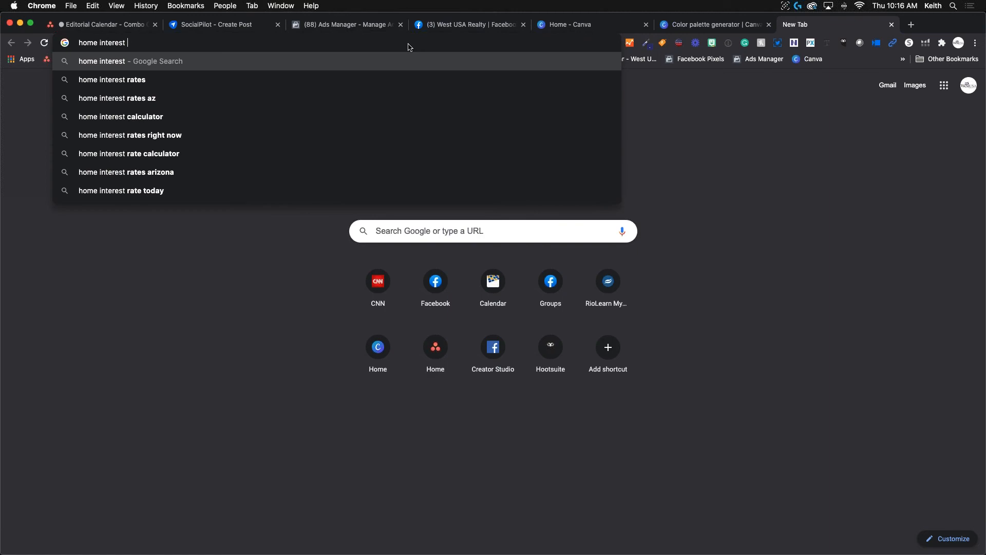
{"action": "key", "text": "Return"}
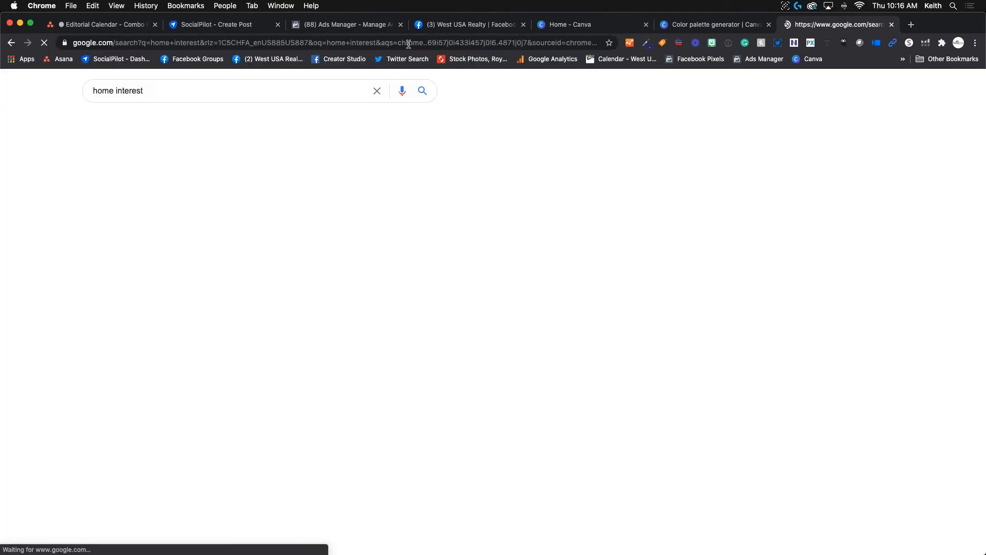
{"action": "left_click", "coordinate": [224, 120]}
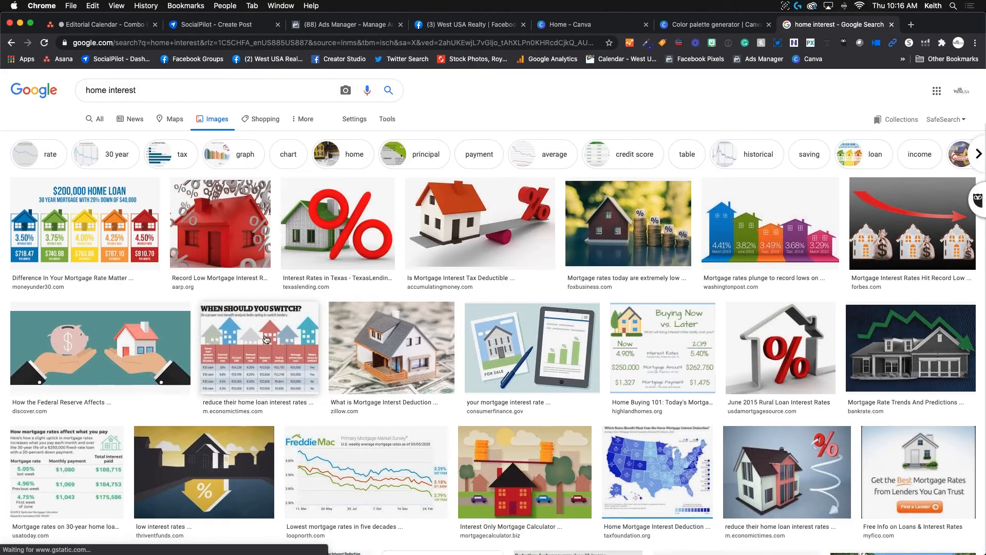
{"action": "scroll", "coordinate": [267, 340], "scroll_direction": "down", "scroll_amount": 2}
{"action": "scroll", "coordinate": [231, 257], "scroll_direction": "up", "scroll_amount": 2}
- Change the image search query to "home kitchen]" and run it
{"action": "left_click", "coordinate": [155, 87]}
{"action": "key", "text": "BackSpace"}
{"action": "key", "text": "BackSpace"}
{"action": "key", "text": "BackSpace"}
{"action": "key", "text": "BackSpace"}
{"action": "key", "text": "BackSpace"}
{"action": "key", "text": "BackSpace"}
{"action": "key", "text": "BackSpace"}
{"action": "key", "text": "BackSpace"}
{"action": "key", "text": "BackSpace"}
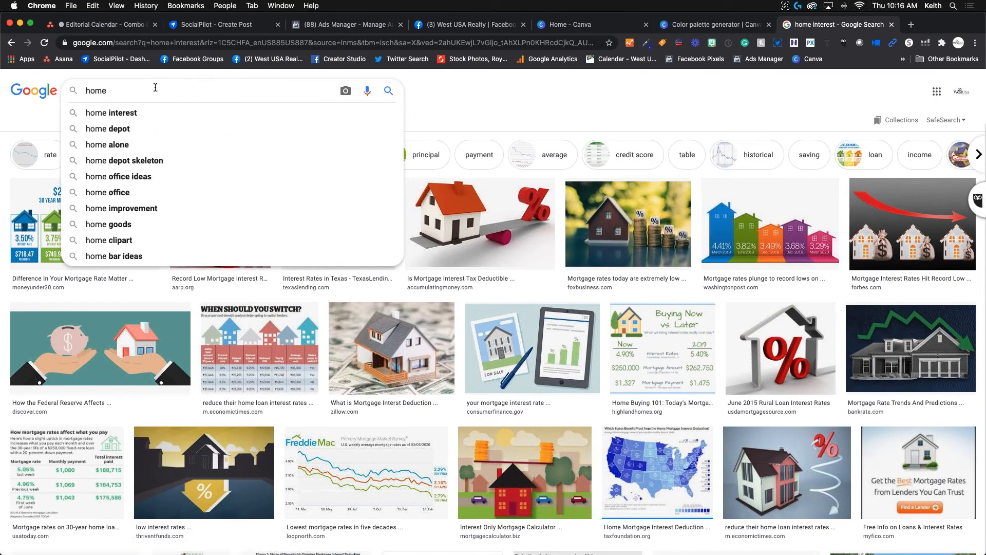
{"action": "type", "text": "kitchen]"}
{"action": "key", "text": "Return"}
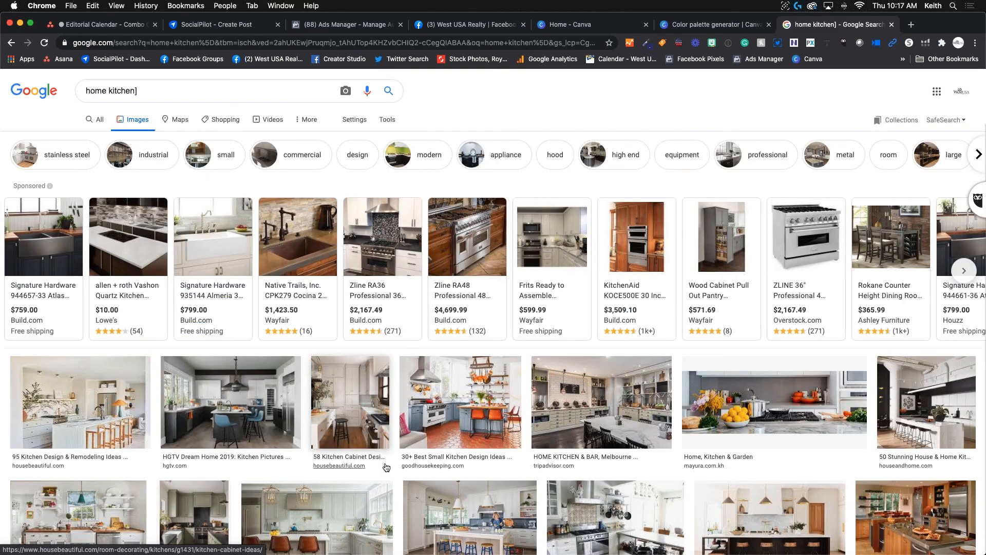
- Save the enlarged HGTV Dream Home 2019 kitchen picture to the Downloads folder as a JPEG image
{"action": "left_click", "coordinate": [212, 398]}
{"action": "right_click", "coordinate": [687, 288]}
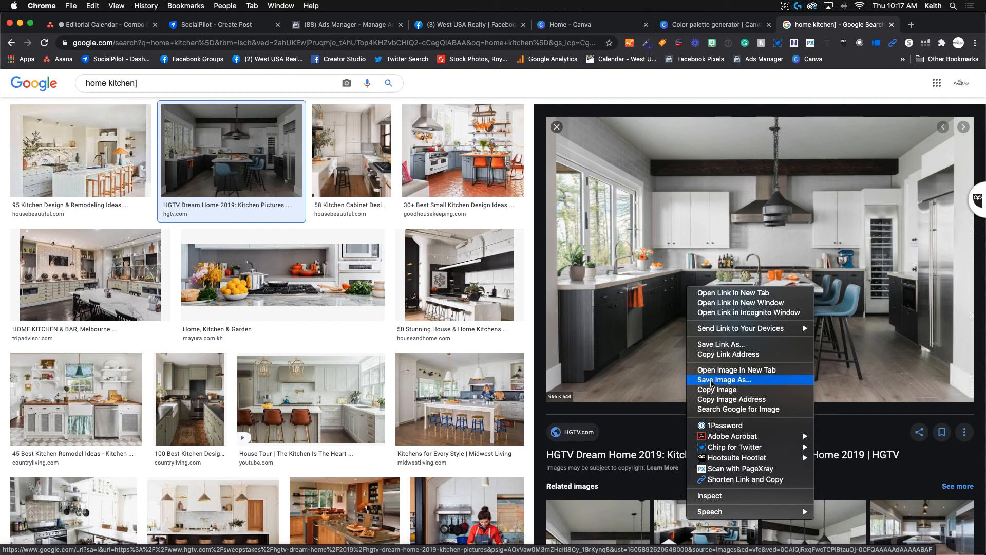
{"action": "left_click", "coordinate": [711, 381]}
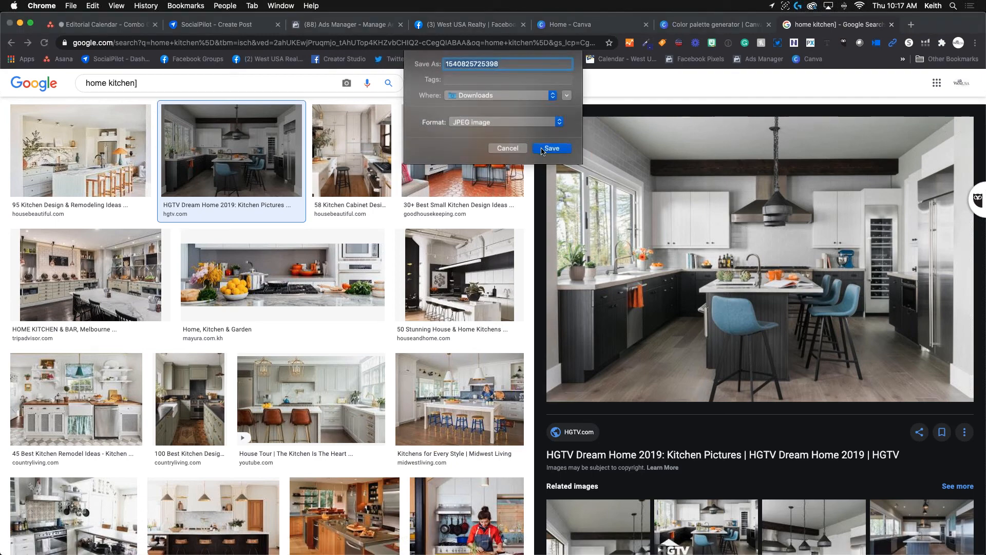
{"action": "left_click", "coordinate": [551, 148]}
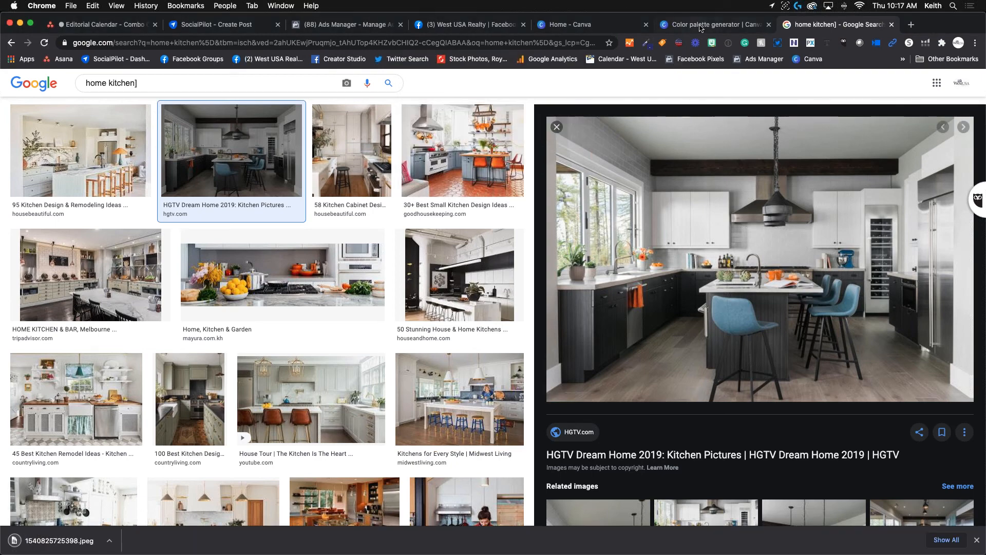
- Generate a color palette from the kitchen photo by uploading 1540825725398.jpeg to Canva's color palette generator
{"action": "left_click", "coordinate": [701, 26]}
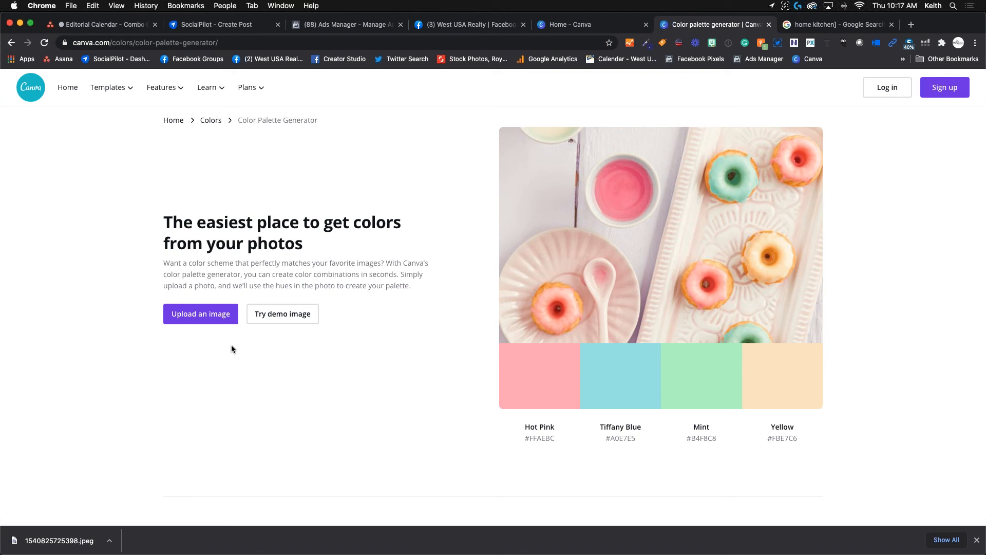
{"action": "left_click", "coordinate": [208, 320]}
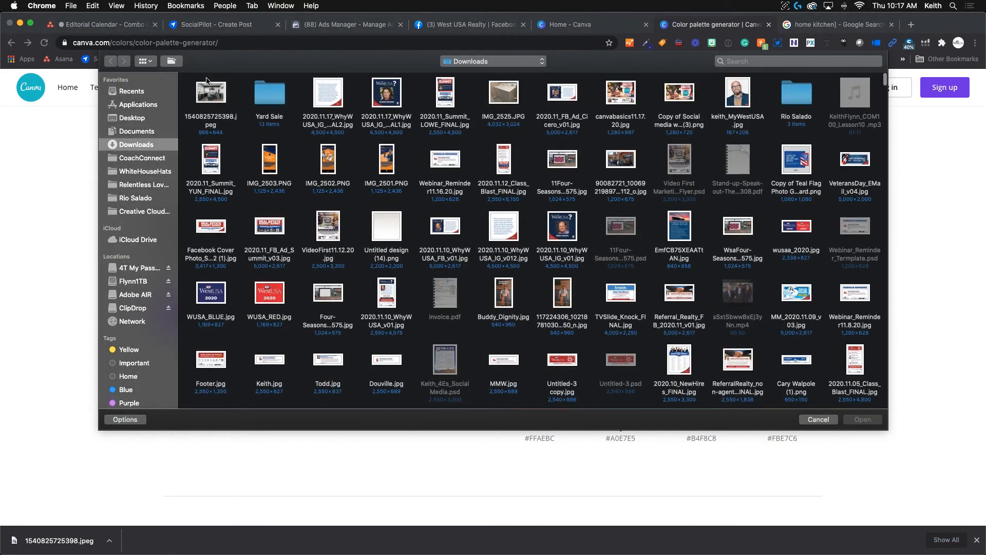
{"action": "left_click", "coordinate": [213, 96]}
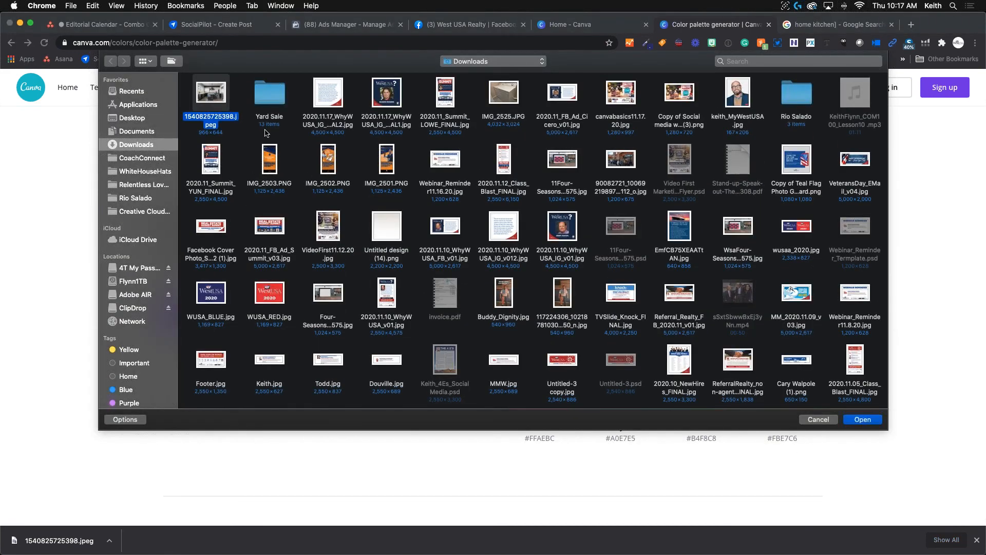
{"action": "left_click", "coordinate": [859, 421]}
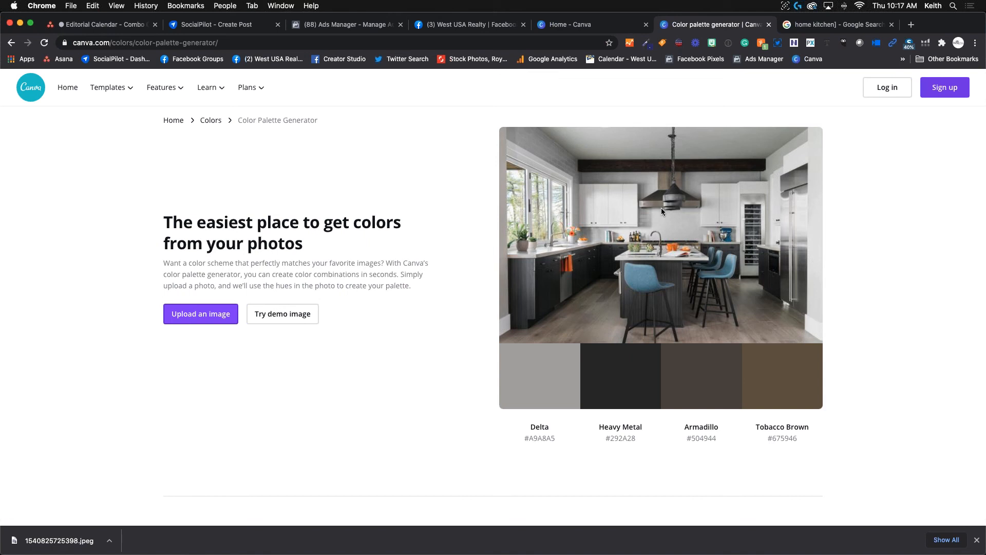
{"action": "double_click", "coordinate": [546, 439]}
{"action": "left_click", "coordinate": [576, 433]}
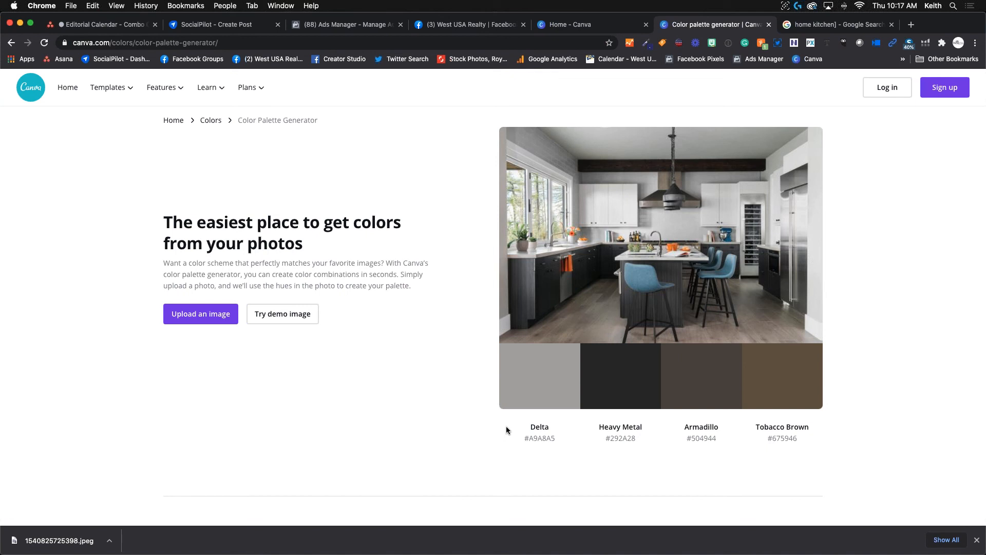
- Try three of the palette generator's demo images in a row to view their color palettes
{"action": "left_click", "coordinate": [276, 322]}
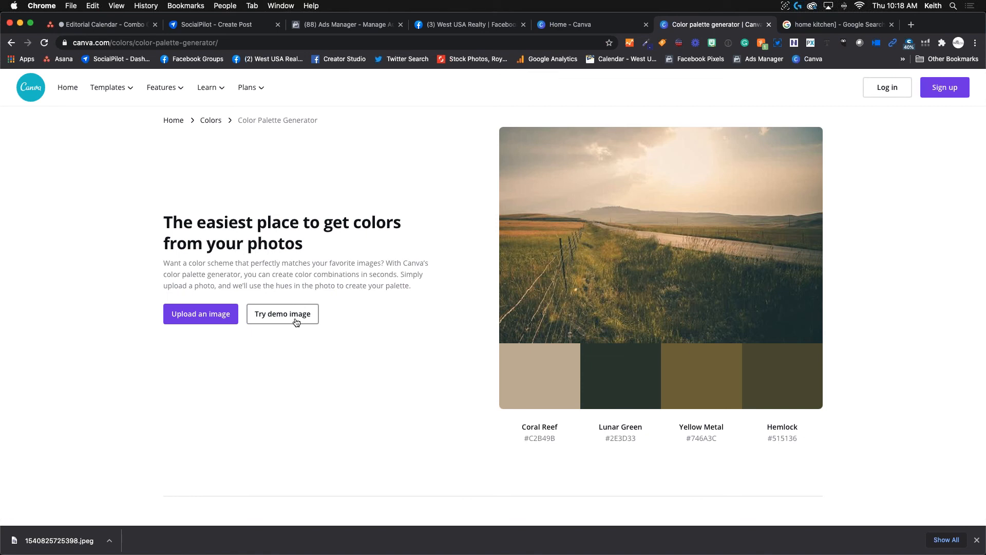
{"action": "left_click", "coordinate": [315, 322]}
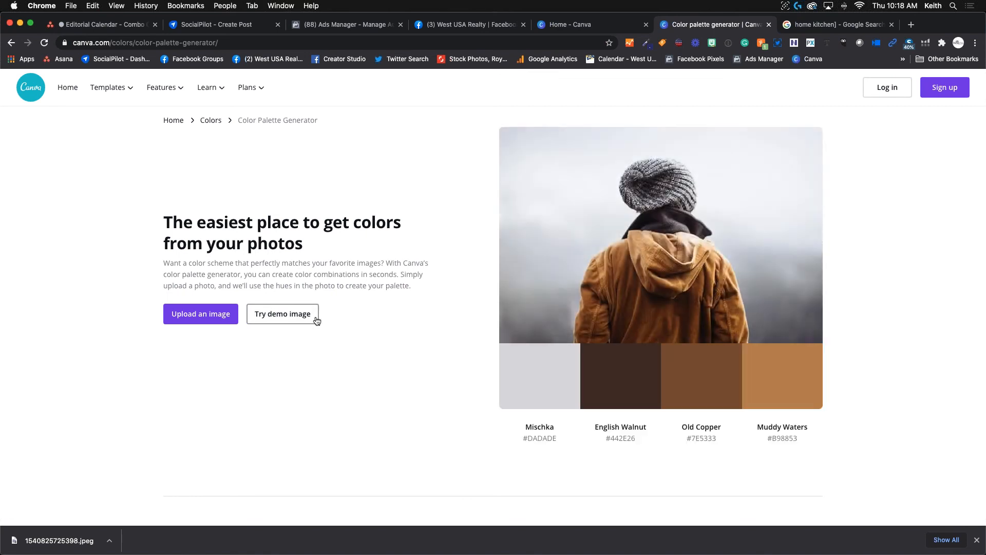
{"action": "left_click", "coordinate": [310, 321]}
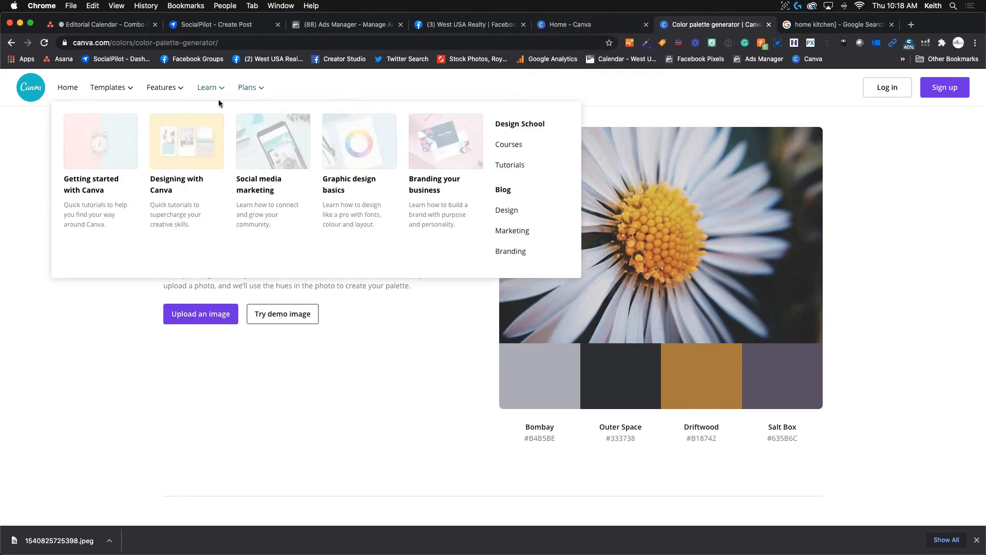
- Open Canva's Graphic Design Basics course, pause the "Design to communicate" video and look through the lesson page
{"action": "mouse_move", "coordinate": [214, 93]}
{"action": "left_click", "coordinate": [343, 181]}
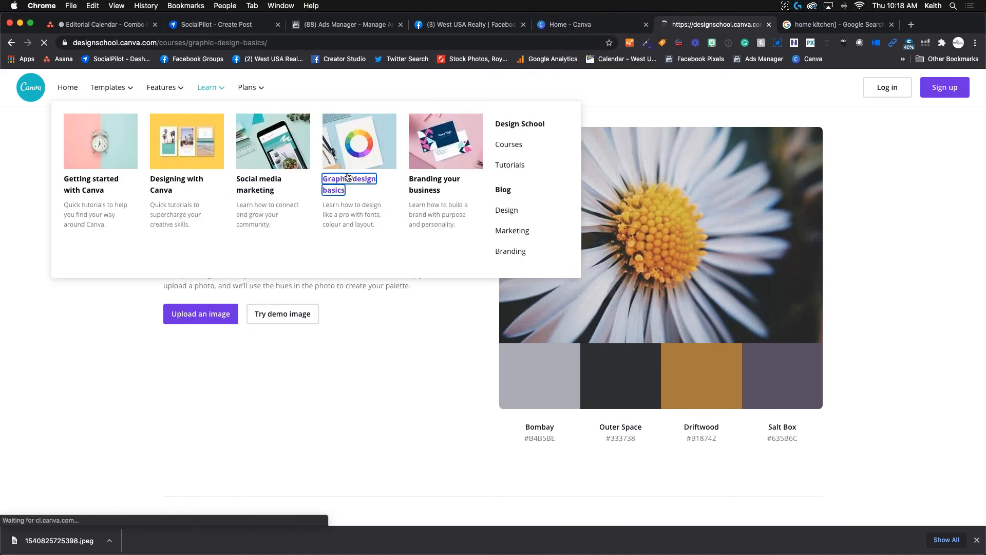
{"action": "left_click", "coordinate": [282, 215]}
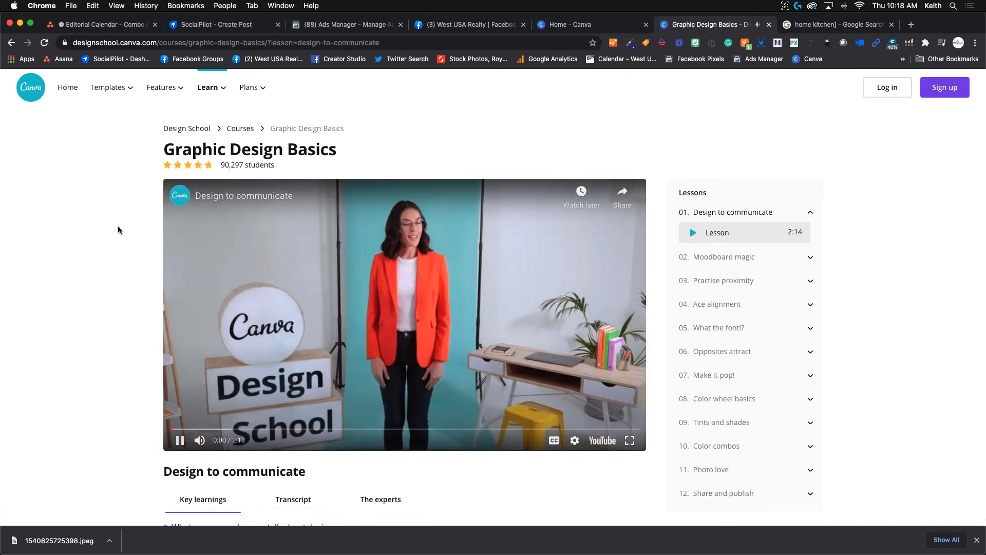
{"action": "left_click", "coordinate": [179, 440]}
{"action": "scroll", "coordinate": [81, 281], "scroll_direction": "down", "scroll_amount": 4}
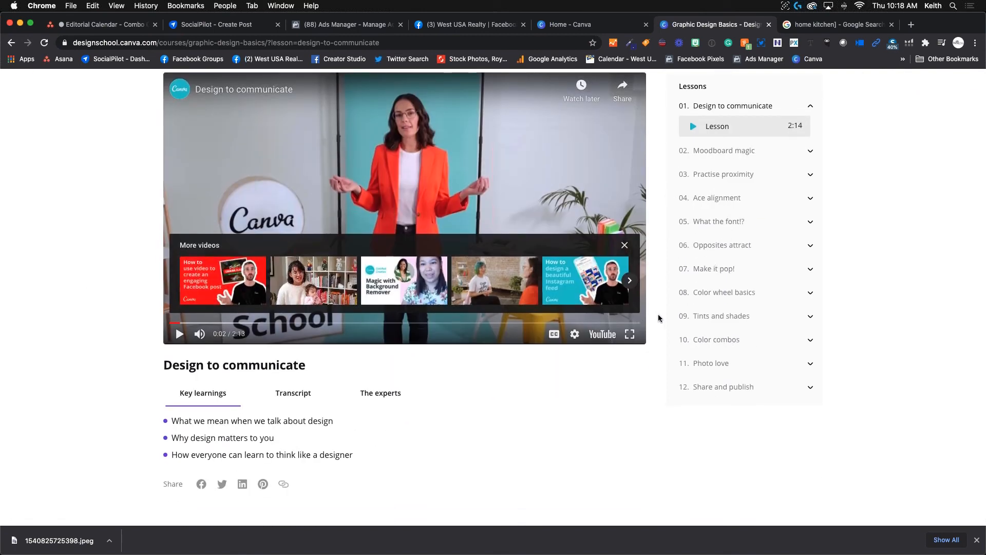
{"action": "scroll", "coordinate": [596, 345], "scroll_direction": "down", "scroll_amount": 5}
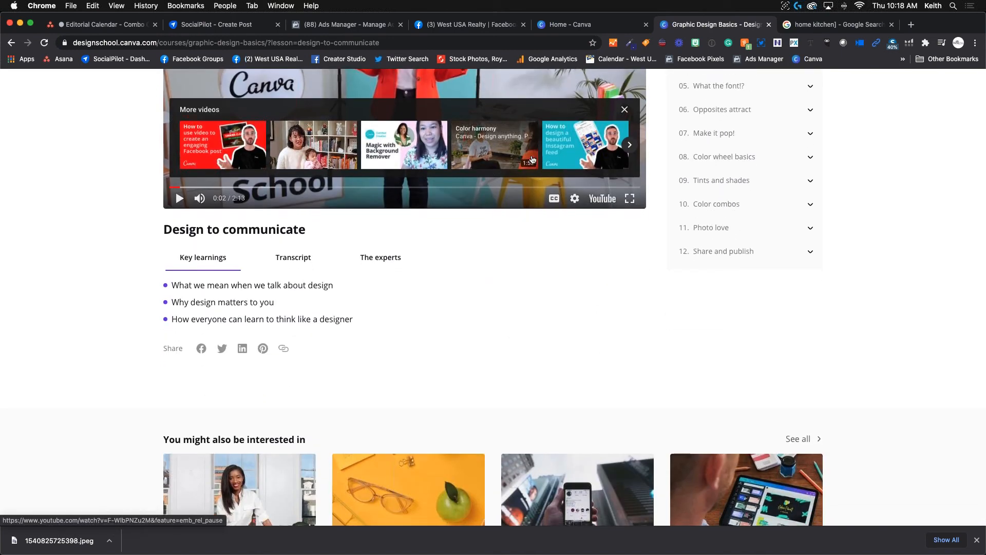
- Return to the Canva home page, search for "instagra" and look through the suggested Instagram design types
{"action": "left_click", "coordinate": [604, 24]}
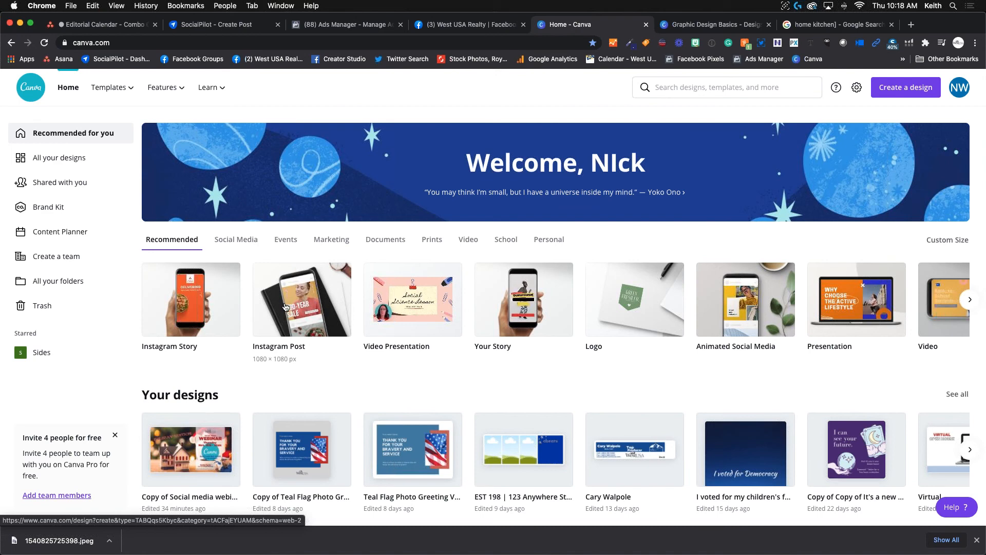
{"action": "left_click", "coordinate": [717, 87]}
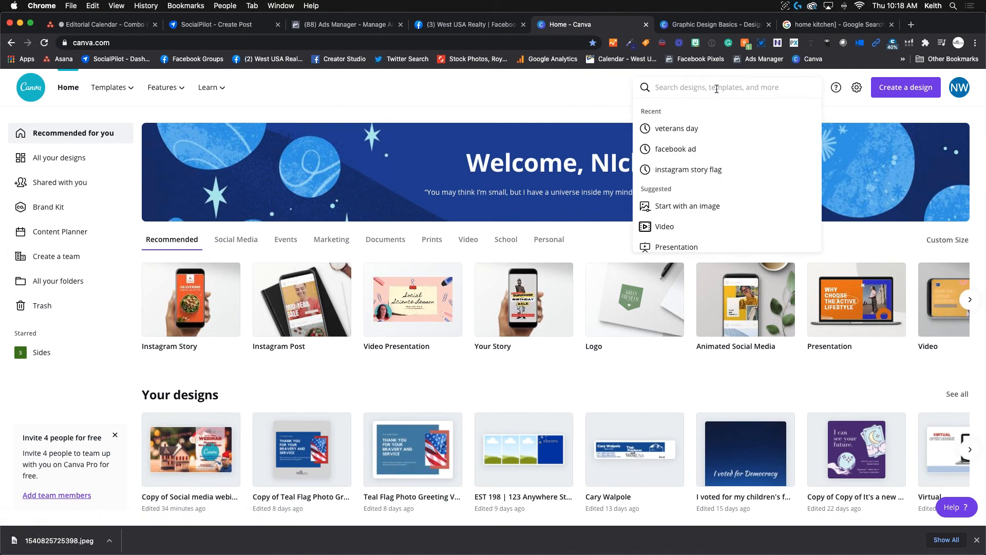
{"action": "type", "text": "ing"}
{"action": "key", "text": "BackSpace"}
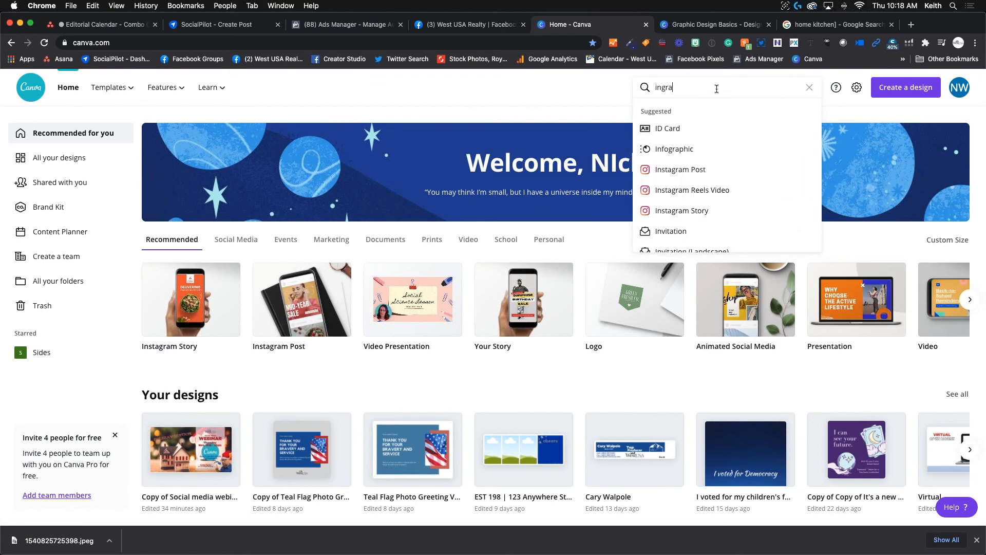
{"action": "type", "text": "stat"}
{"action": "key", "text": "BackSpace"}
{"action": "key", "text": "BackSpace"}
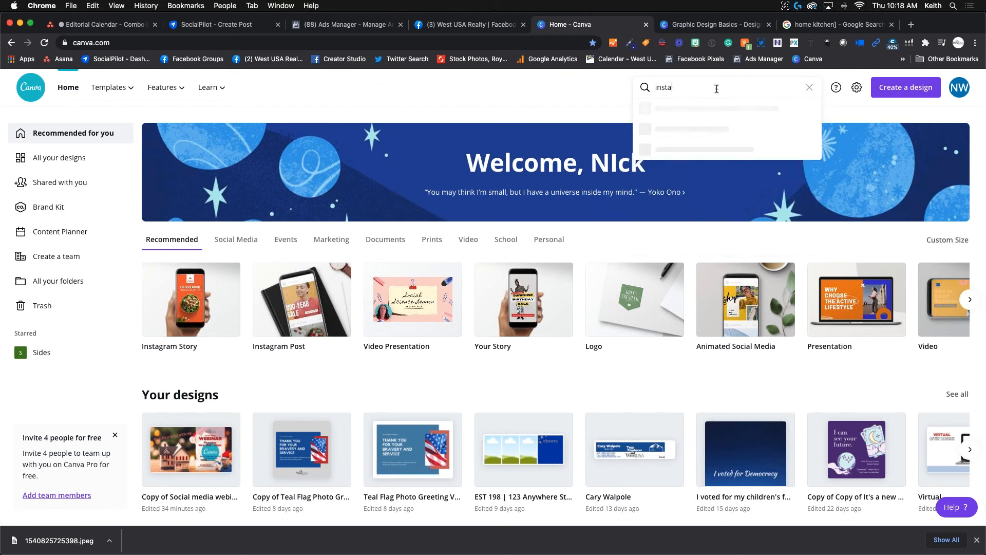
{"action": "type", "text": "ragr"}
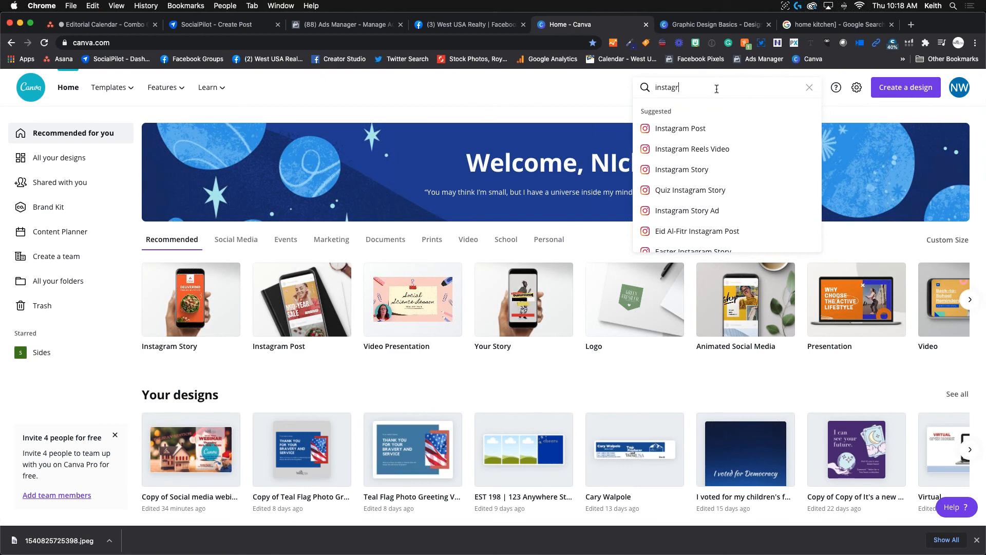
{"action": "type", "text": "a"}
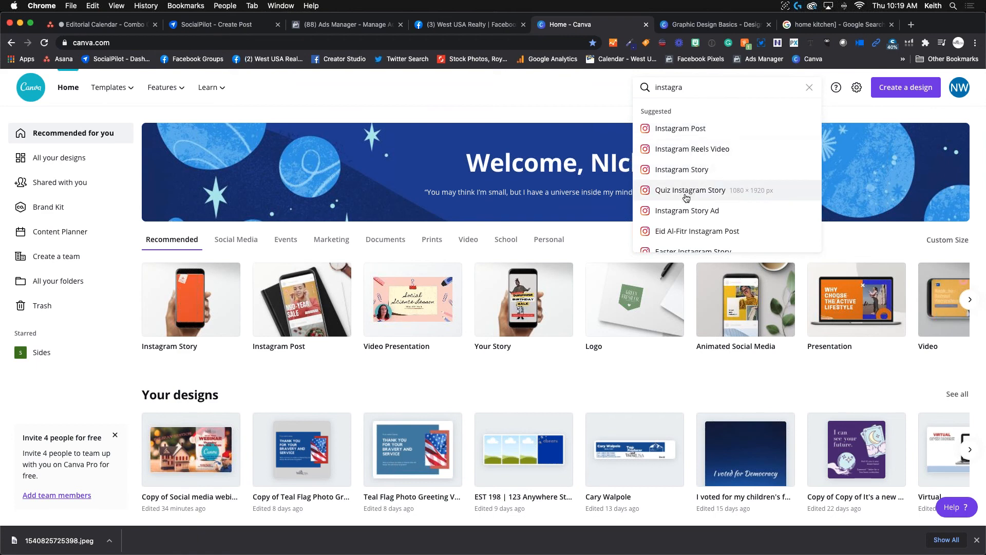
{"action": "scroll", "coordinate": [685, 217], "scroll_direction": "down", "scroll_amount": 2}
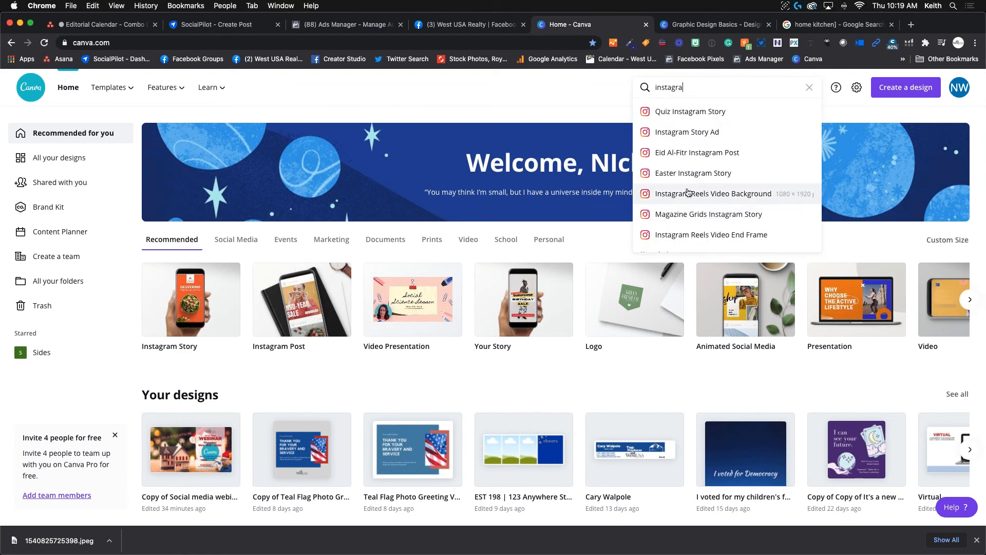
{"action": "scroll", "coordinate": [686, 172], "scroll_direction": "up", "scroll_amount": 2}
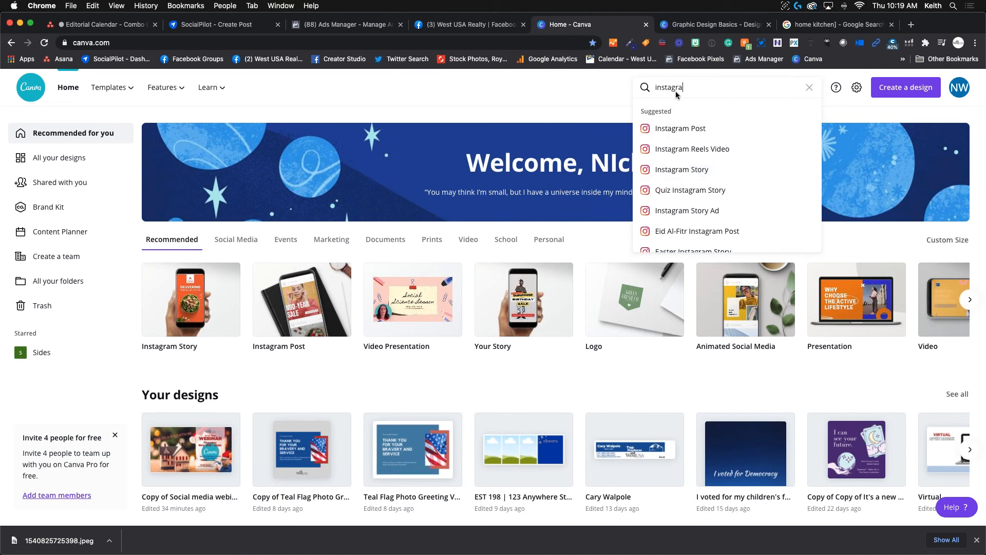
- Replace the search text with "faceb" to view the suggested Facebook design types
{"action": "key", "text": "BackSpace"}
{"action": "key", "text": "BackSpace"}
{"action": "key", "text": "BackSpace"}
{"action": "key", "text": "BackSpace"}
{"action": "key", "text": "BackSpace"}
{"action": "key", "text": "BackSpace"}
{"action": "key", "text": "BackSpace"}
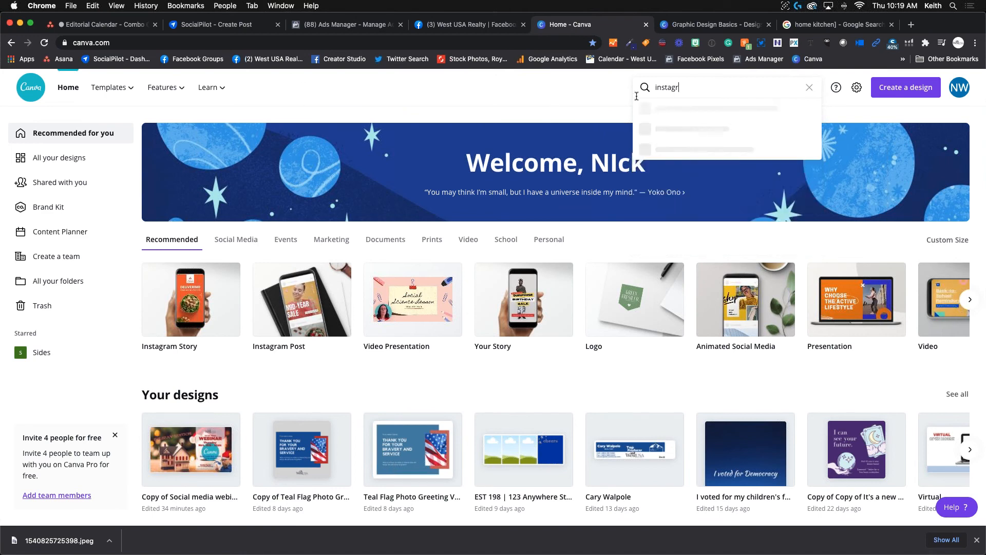
{"action": "key", "text": "BackSpace"}
{"action": "type", "text": "faceb"}
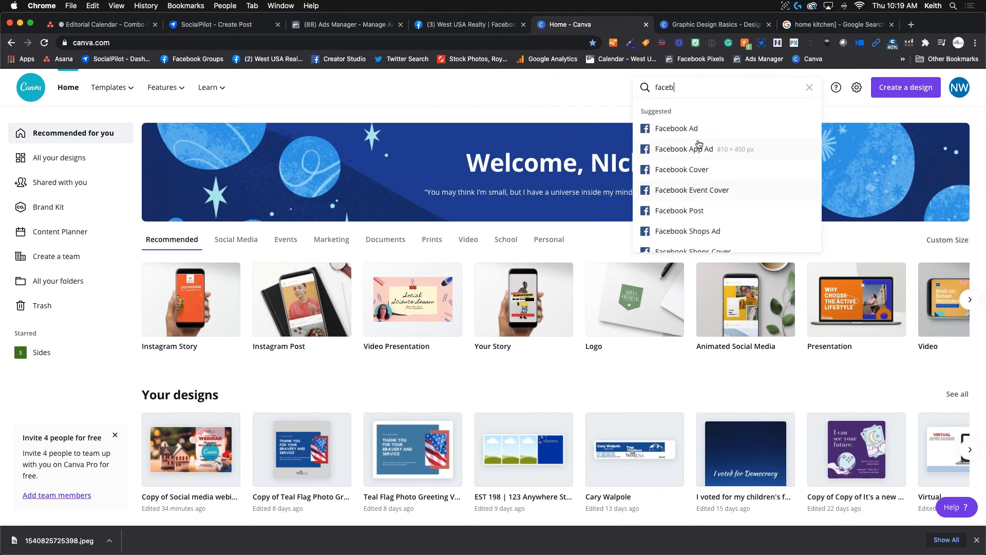
- Search for "twitter" instead, look through the suggested Twitter design types and close the suggestions
{"action": "key", "text": "BackSpace"}
{"action": "key", "text": "BackSpace"}
{"action": "key", "text": "BackSpace"}
{"action": "key", "text": "BackSpace"}
{"action": "key", "text": "BackSpace"}
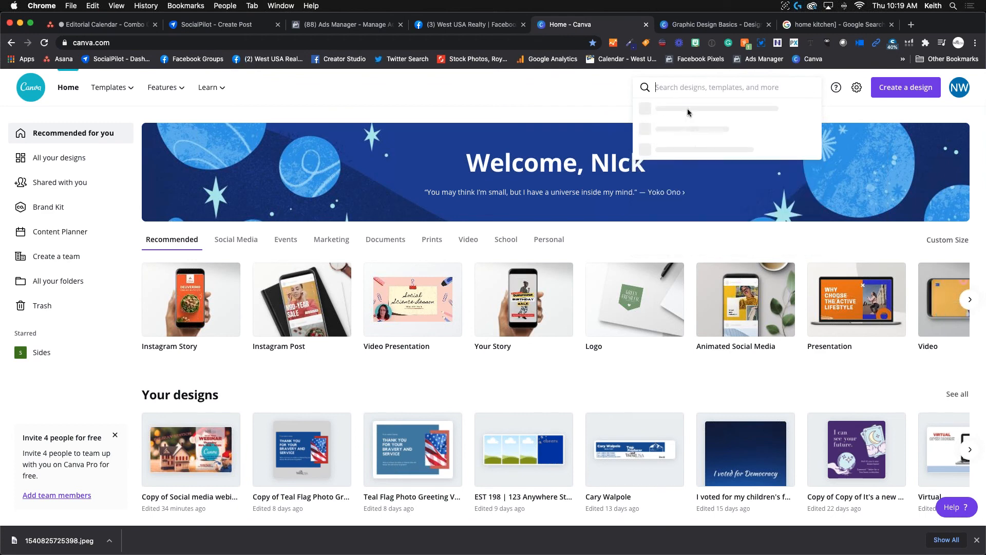
{"action": "type", "text": "twitter"}
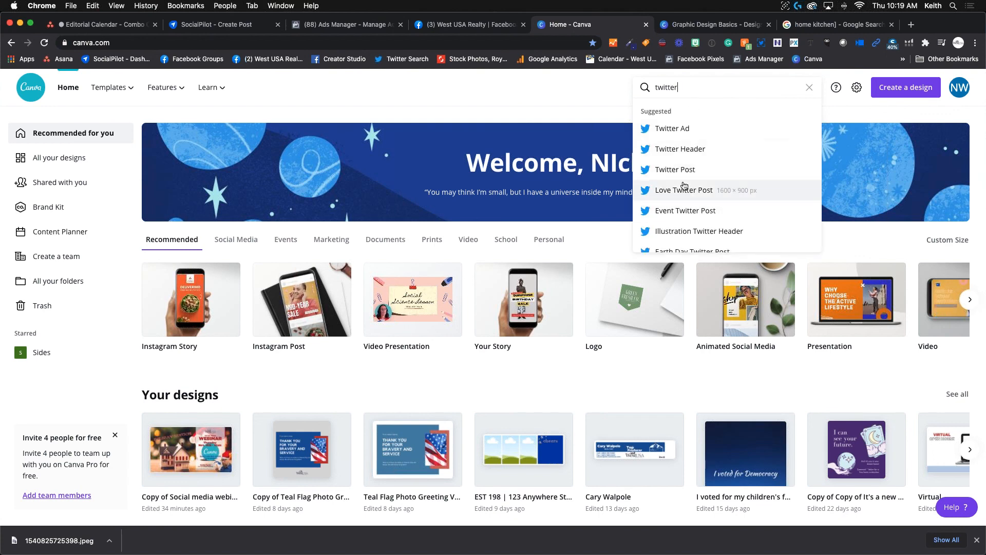
{"action": "scroll", "coordinate": [680, 222], "scroll_direction": "down", "scroll_amount": 5}
{"action": "scroll", "coordinate": [679, 222], "scroll_direction": "up", "scroll_amount": 5}
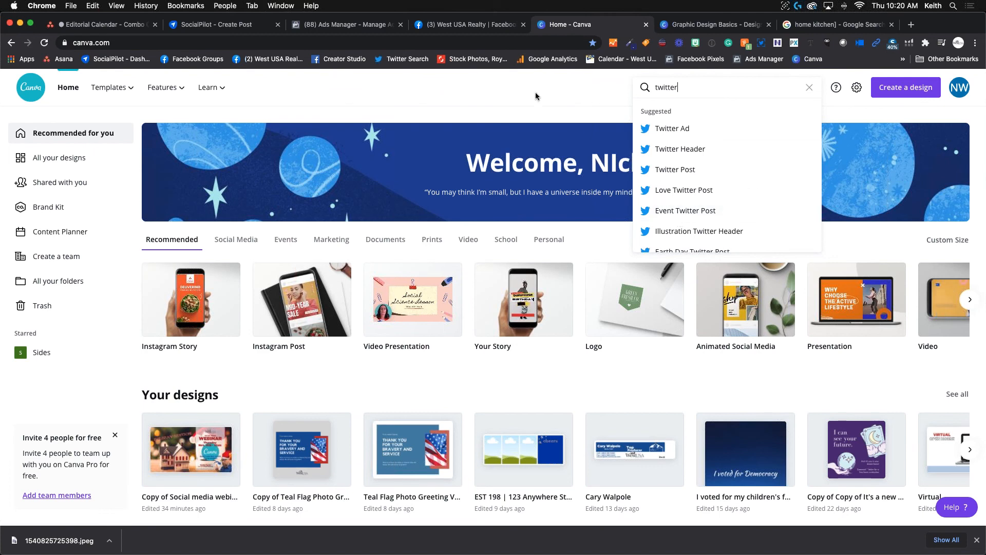
{"action": "left_click", "coordinate": [435, 98]}
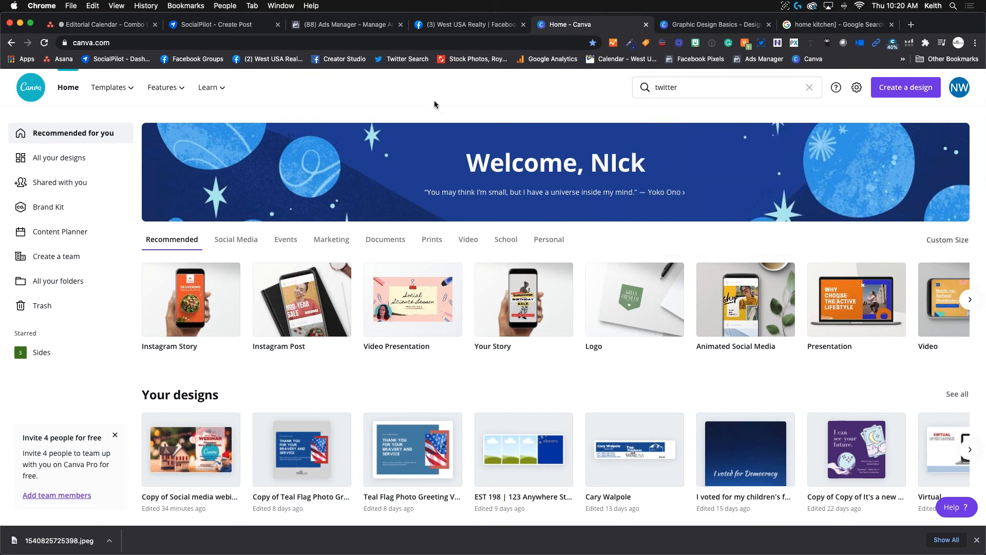
- Look through all of the account's saved designs and open the page of designs shared with it
{"action": "mouse_move", "coordinate": [176, 97]}
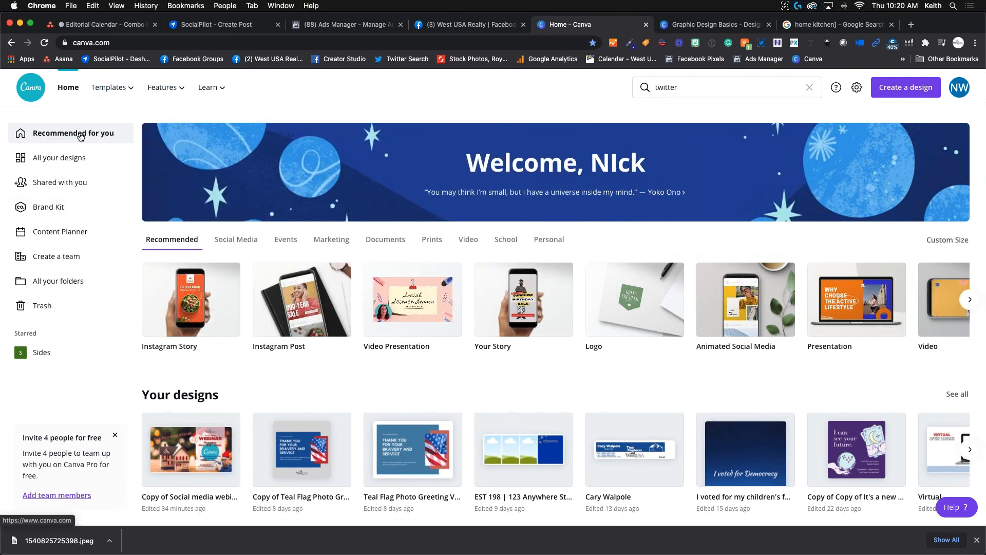
{"action": "left_click", "coordinate": [60, 162]}
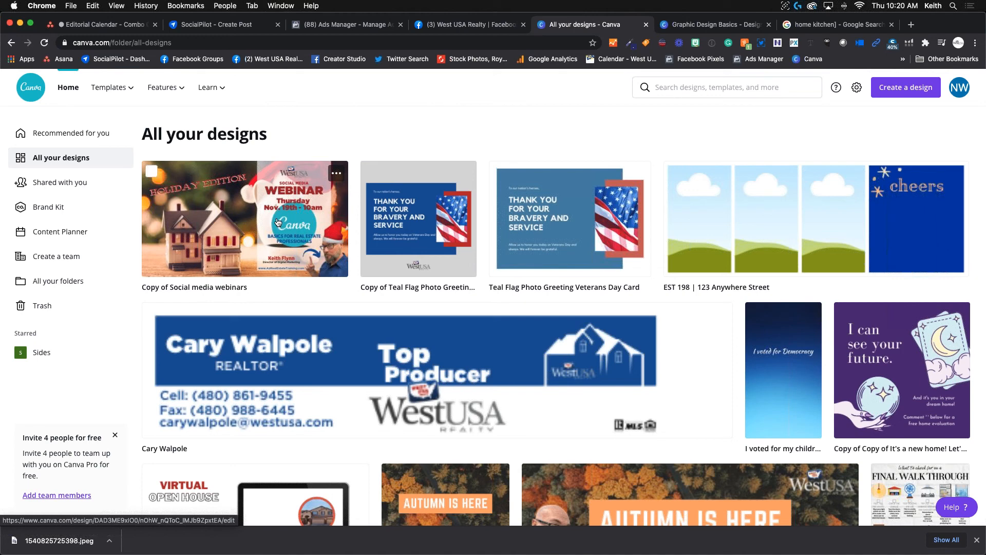
{"action": "scroll", "coordinate": [301, 270], "scroll_direction": "down", "scroll_amount": 3}
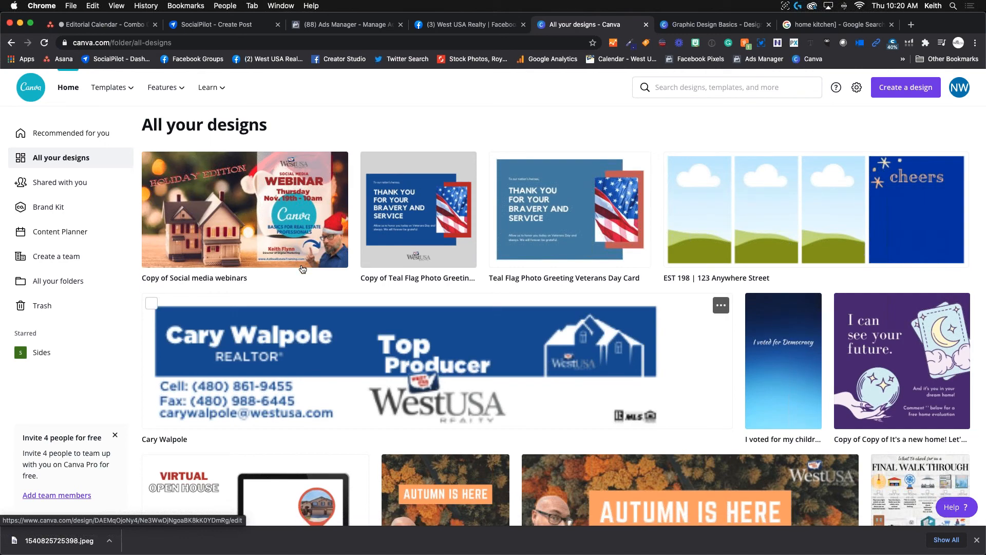
{"action": "scroll", "coordinate": [301, 269], "scroll_direction": "down", "scroll_amount": 5}
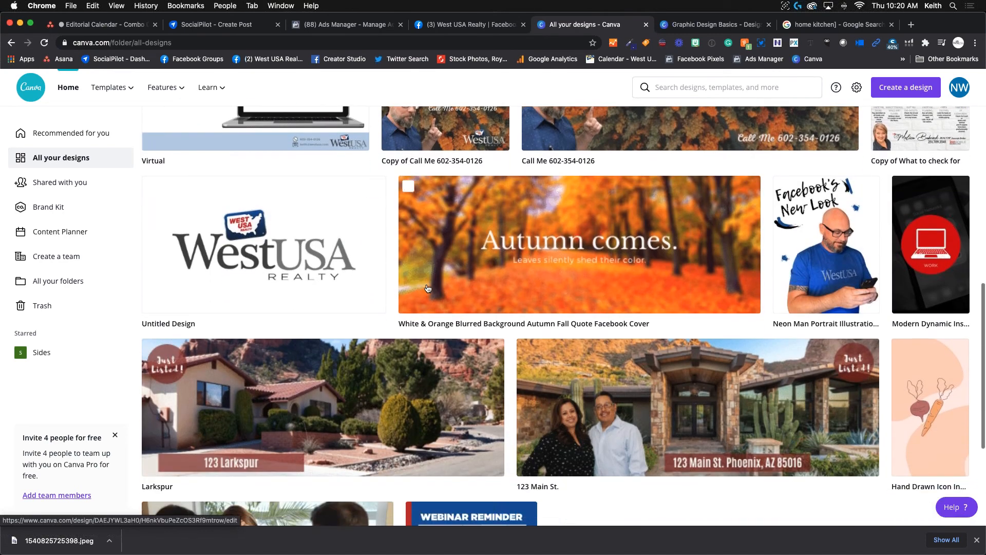
{"action": "scroll", "coordinate": [353, 289], "scroll_direction": "down", "scroll_amount": 3}
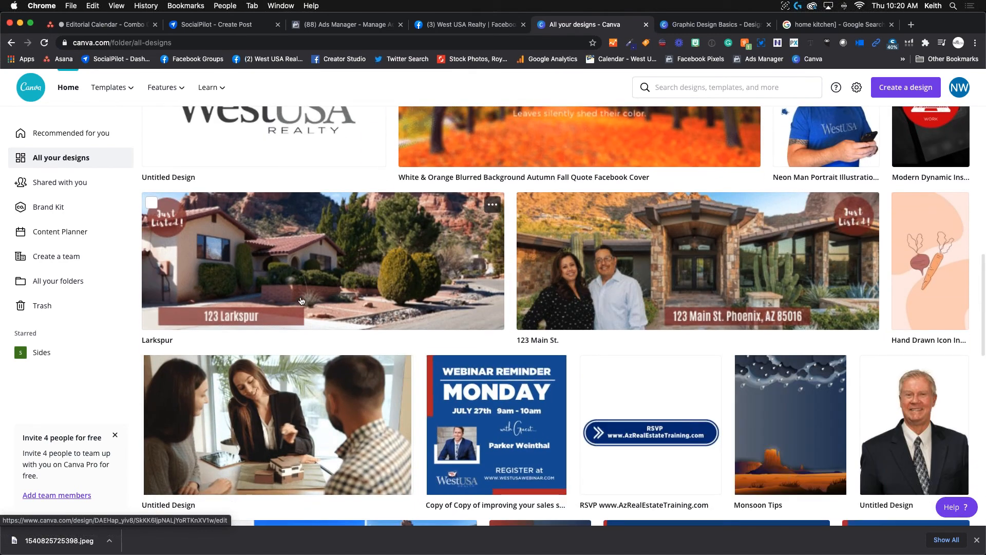
{"action": "scroll", "coordinate": [360, 364], "scroll_direction": "down", "scroll_amount": 4}
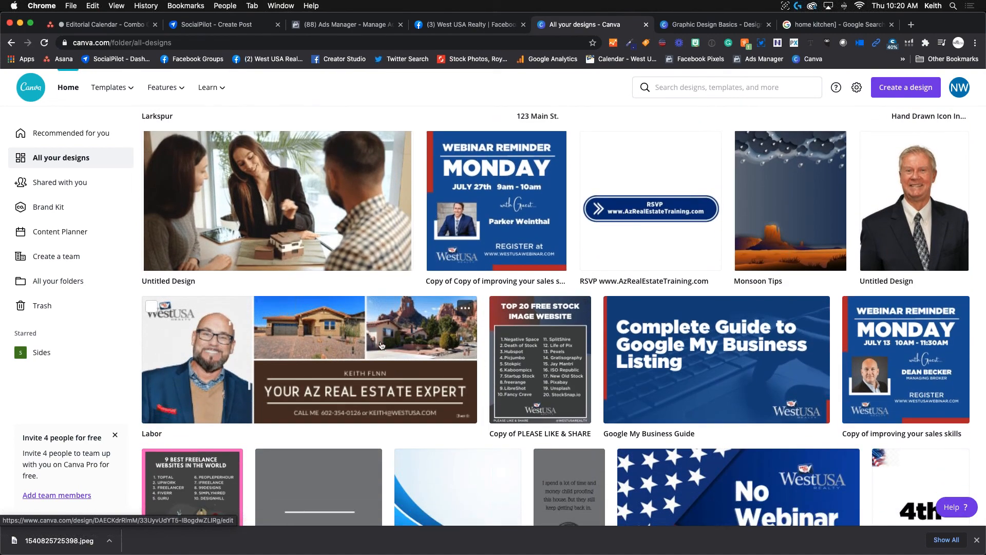
{"action": "scroll", "coordinate": [382, 345], "scroll_direction": "down", "scroll_amount": 2}
{"action": "scroll", "coordinate": [382, 345], "scroll_direction": "down", "scroll_amount": 5}
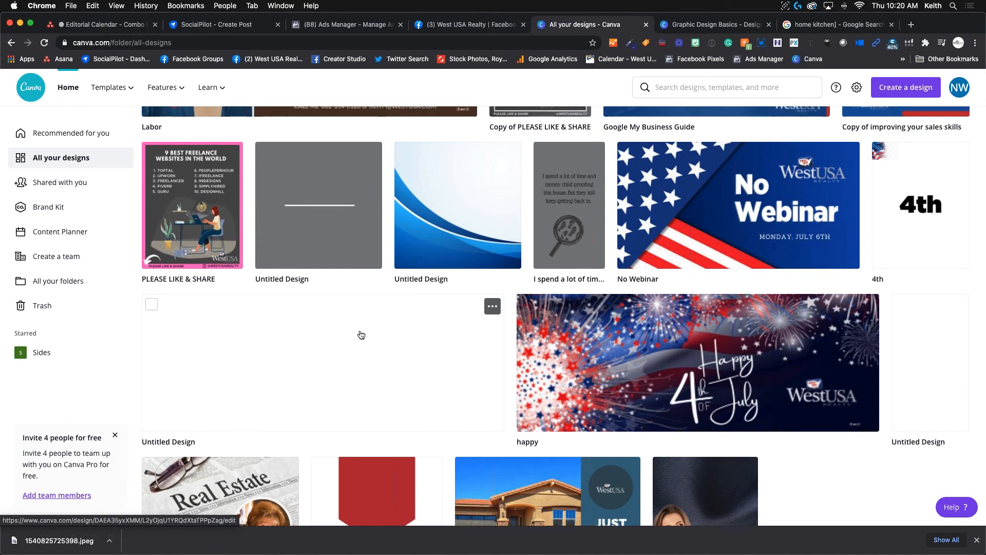
{"action": "scroll", "coordinate": [362, 334], "scroll_direction": "down", "scroll_amount": 2}
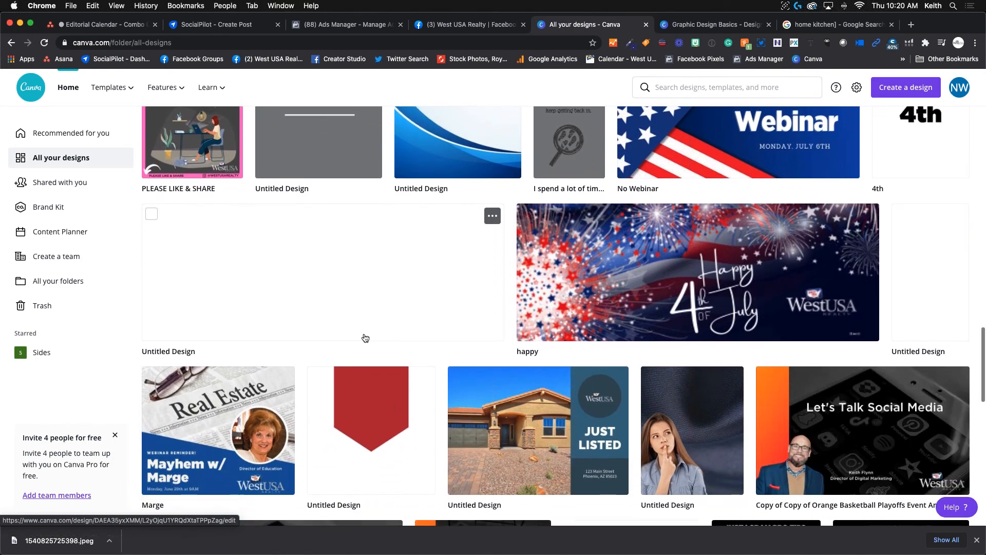
{"action": "scroll", "coordinate": [374, 336], "scroll_direction": "up", "scroll_amount": 20}
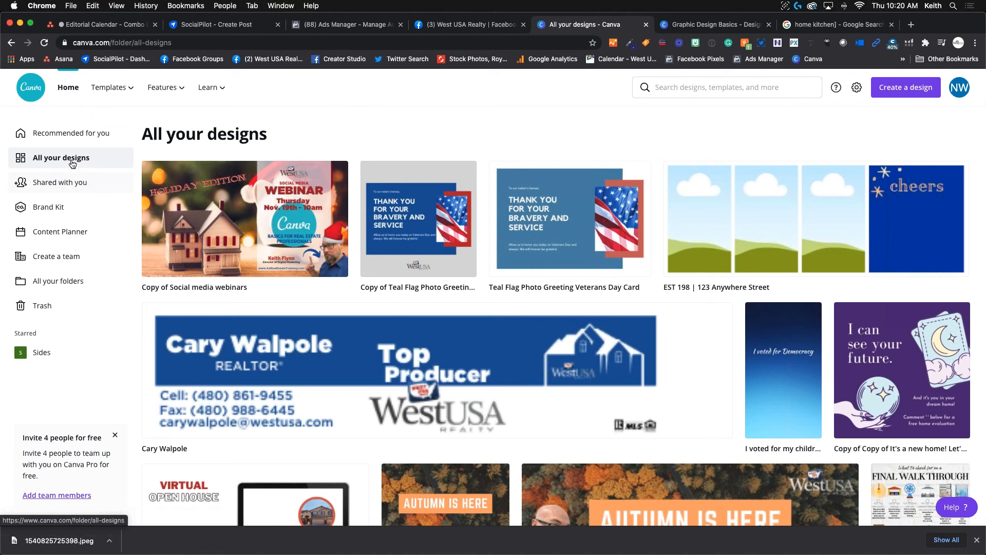
{"action": "left_click", "coordinate": [71, 184]}
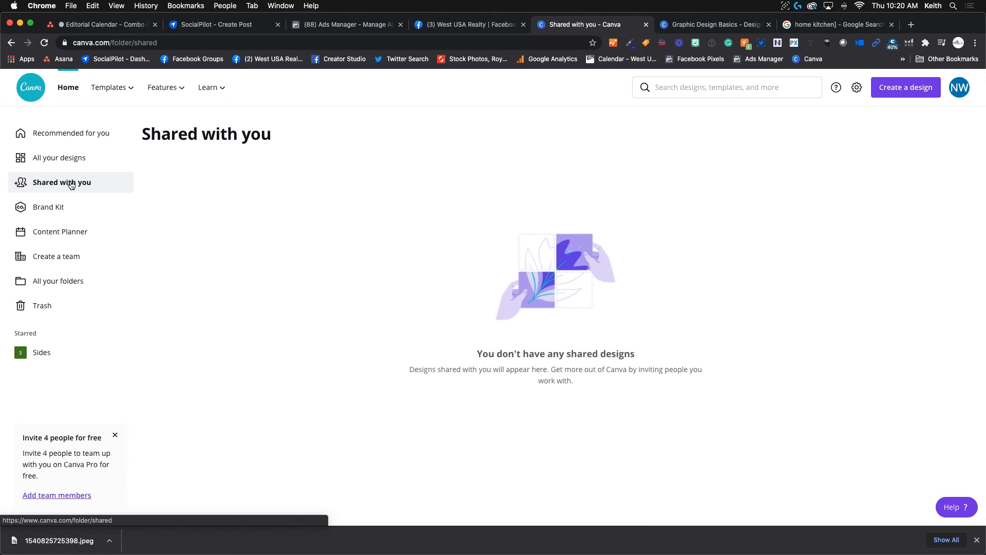
- Open the Brand Kit and examine its brand logos, brand colors, brand fonts and uploaded fonts
{"action": "left_click", "coordinate": [56, 207]}
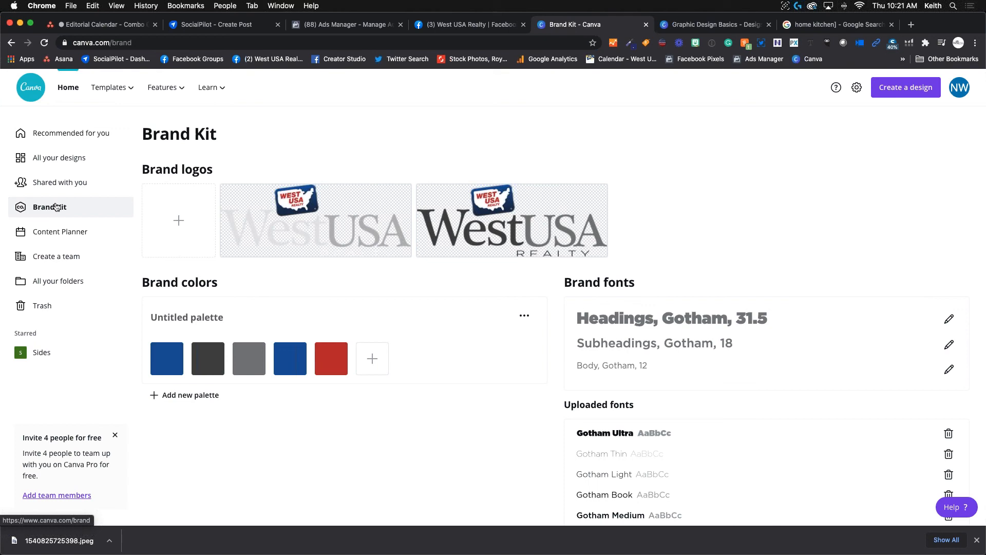
{"action": "scroll", "coordinate": [692, 409], "scroll_direction": "down", "scroll_amount": 3}
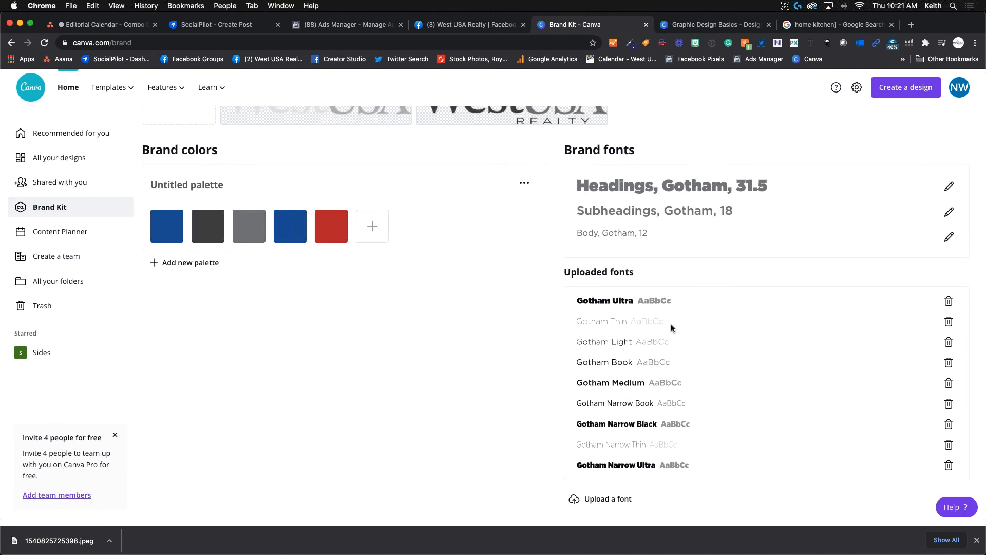
{"action": "scroll", "coordinate": [667, 411], "scroll_direction": "up", "scroll_amount": 1}
{"action": "scroll", "coordinate": [665, 421], "scroll_direction": "up", "scroll_amount": 3}
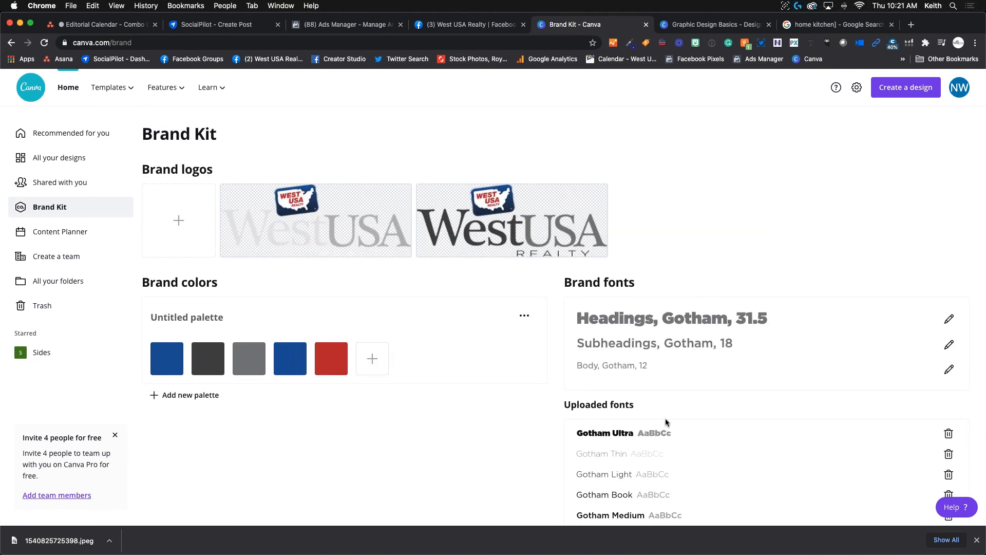
{"action": "scroll", "coordinate": [636, 383], "scroll_direction": "down", "scroll_amount": 2}
{"action": "scroll", "coordinate": [636, 384], "scroll_direction": "up", "scroll_amount": 2}
{"action": "scroll", "coordinate": [242, 260], "scroll_direction": "down", "scroll_amount": 4}
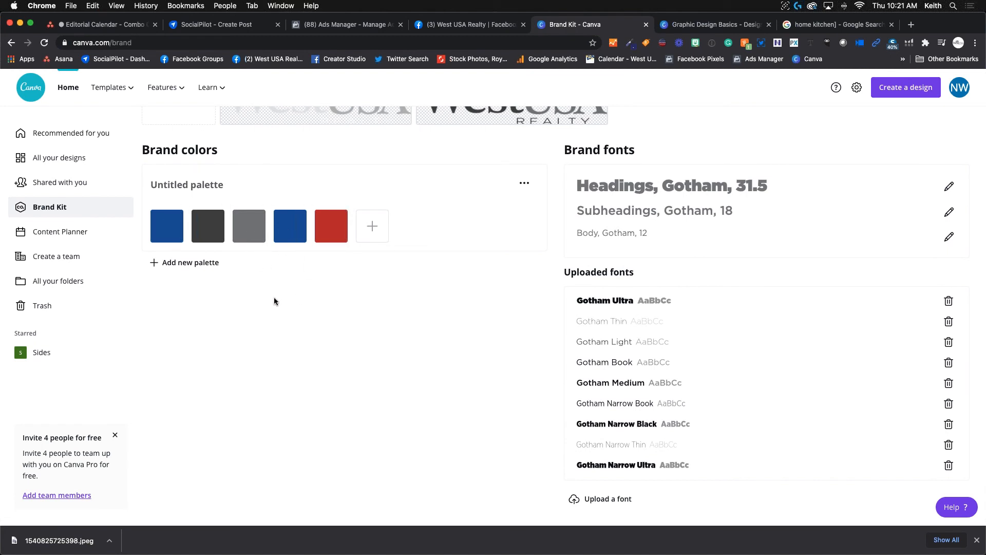
{"action": "scroll", "coordinate": [274, 302], "scroll_direction": "up", "scroll_amount": 4}
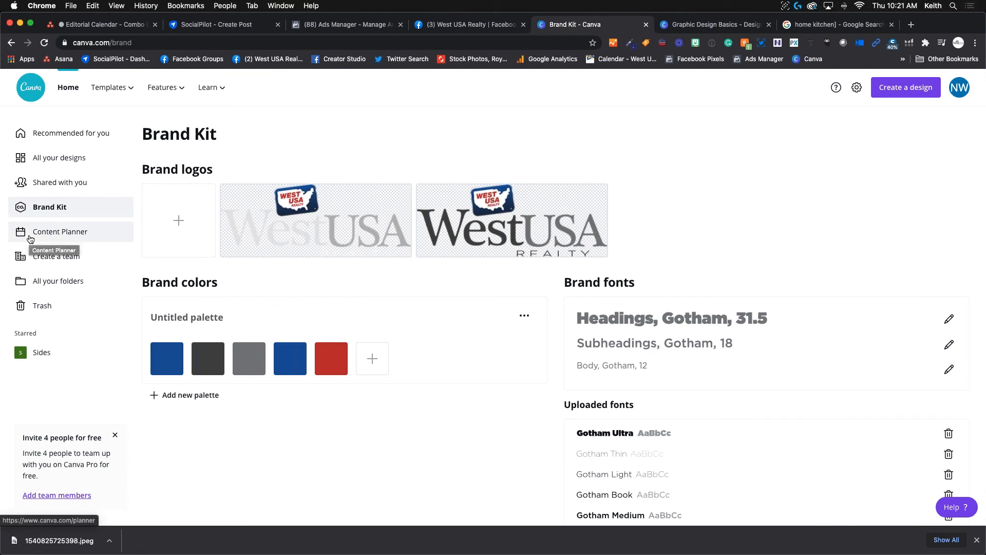
- Open the Content Planner, look over the November 2020 calendar and show the options for adding a design on November 19
{"action": "left_click", "coordinate": [66, 233]}
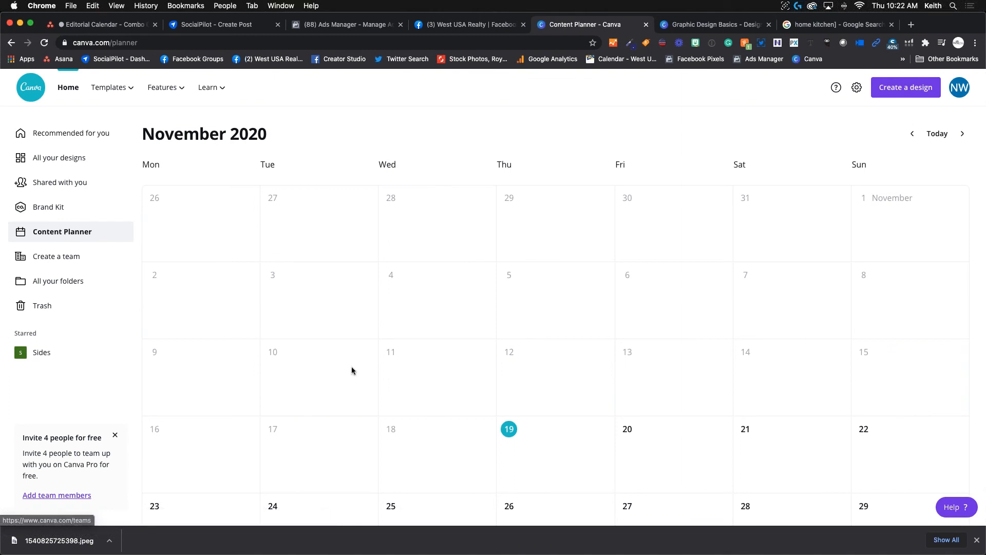
{"action": "scroll", "coordinate": [352, 369], "scroll_direction": "down", "scroll_amount": 3}
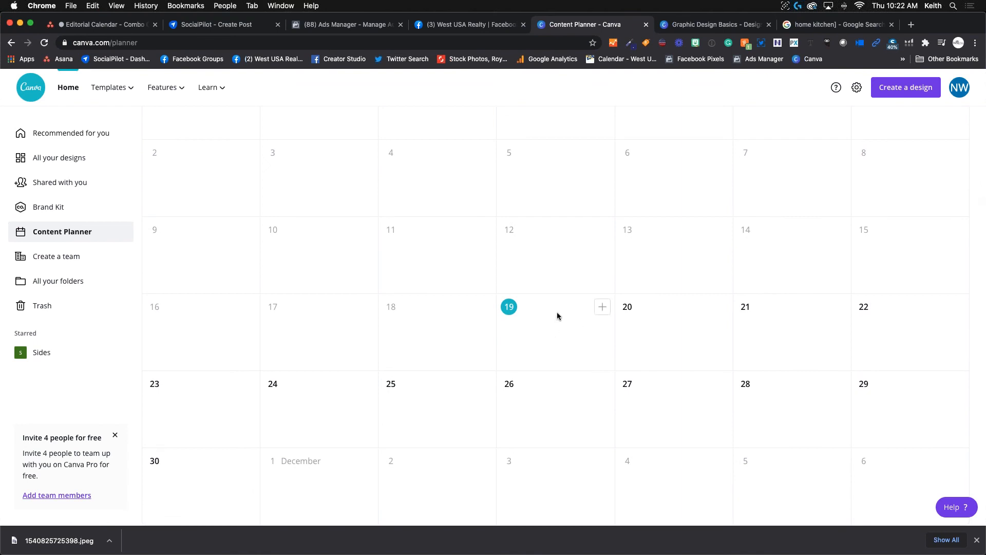
{"action": "scroll", "coordinate": [557, 316], "scroll_direction": "down", "scroll_amount": 1}
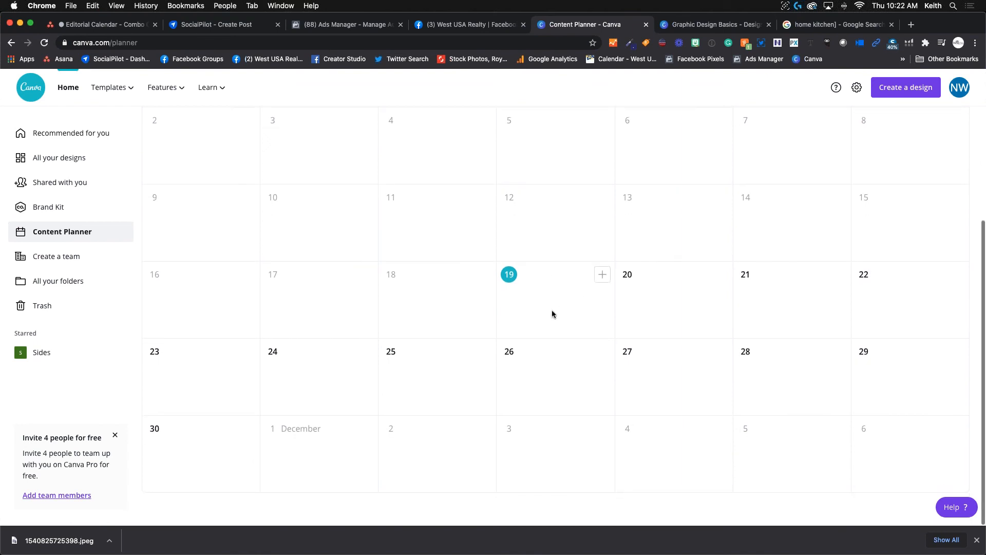
{"action": "left_click", "coordinate": [602, 274]}
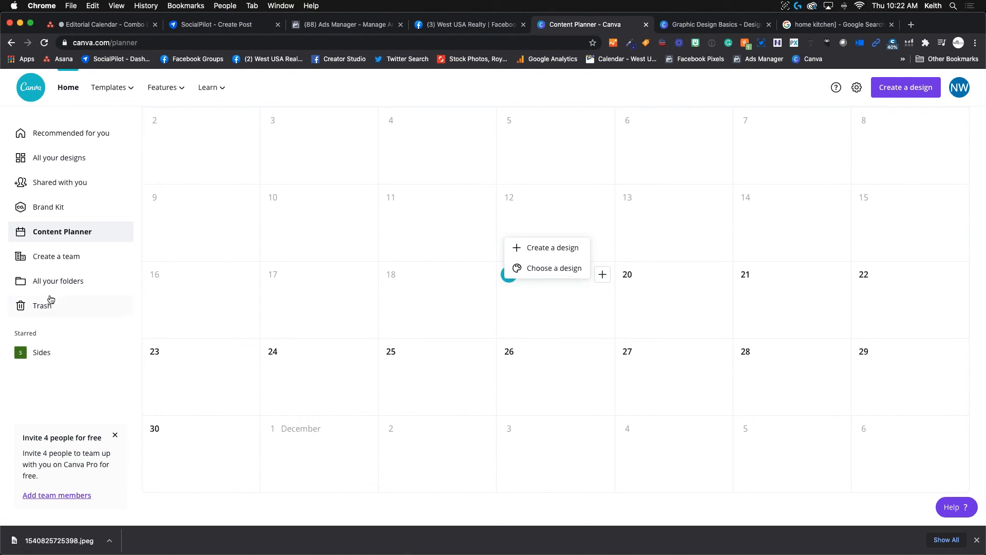
- Open the team creation page and look over the team member invitation form and role descriptions
{"action": "left_click", "coordinate": [67, 258]}
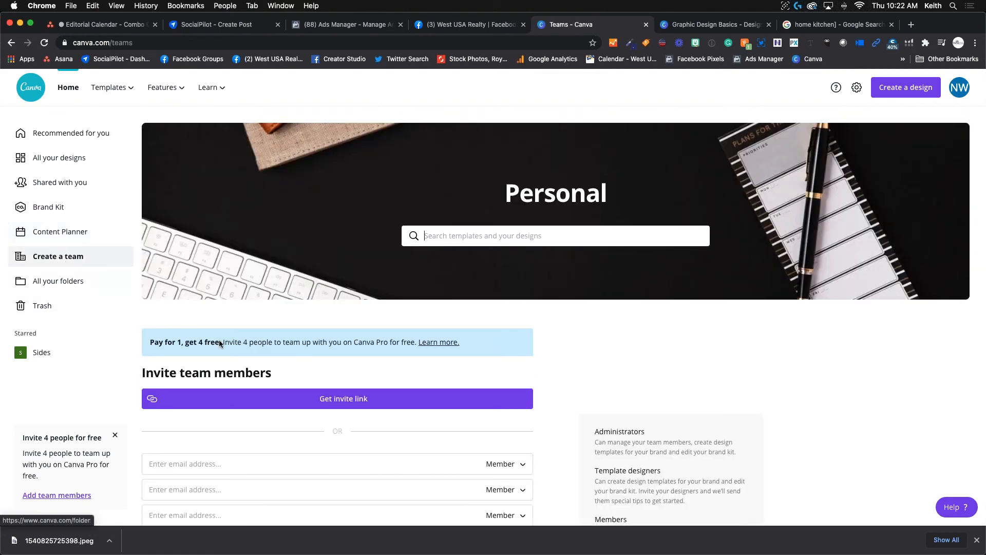
{"action": "scroll", "coordinate": [222, 340], "scroll_direction": "down", "scroll_amount": 5}
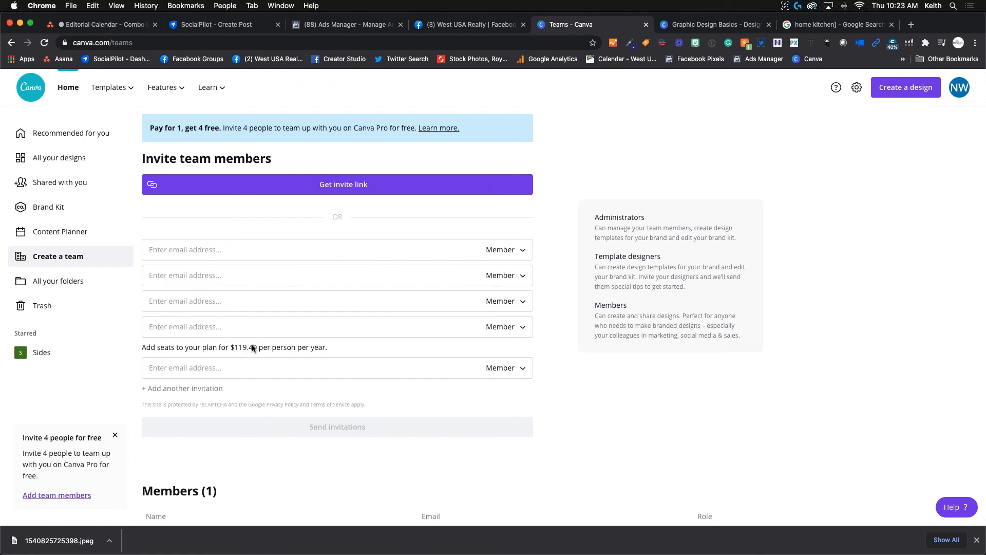
- Look over the account's folders and the deleted designs in the trash, and return to all saved designs
{"action": "left_click", "coordinate": [60, 282]}
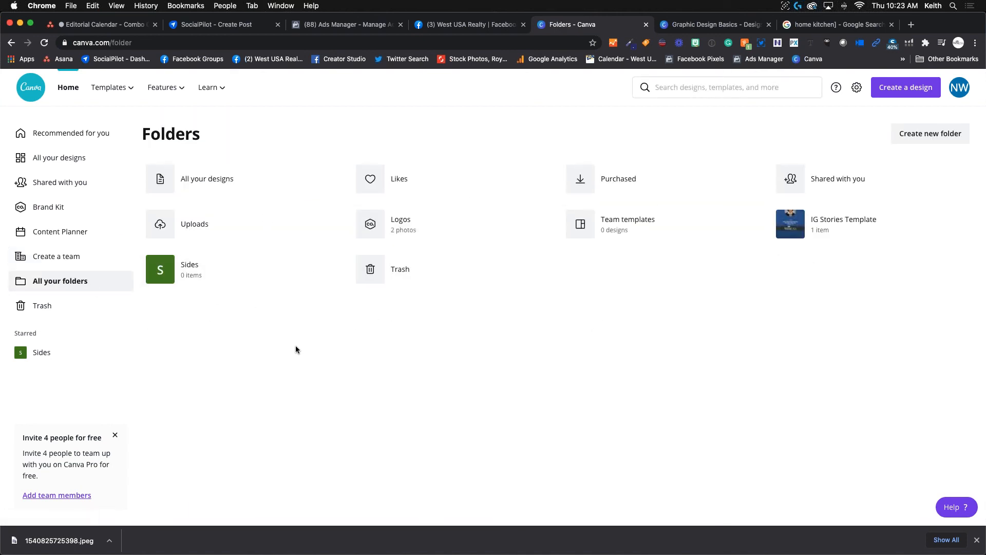
{"action": "left_click", "coordinate": [32, 307]}
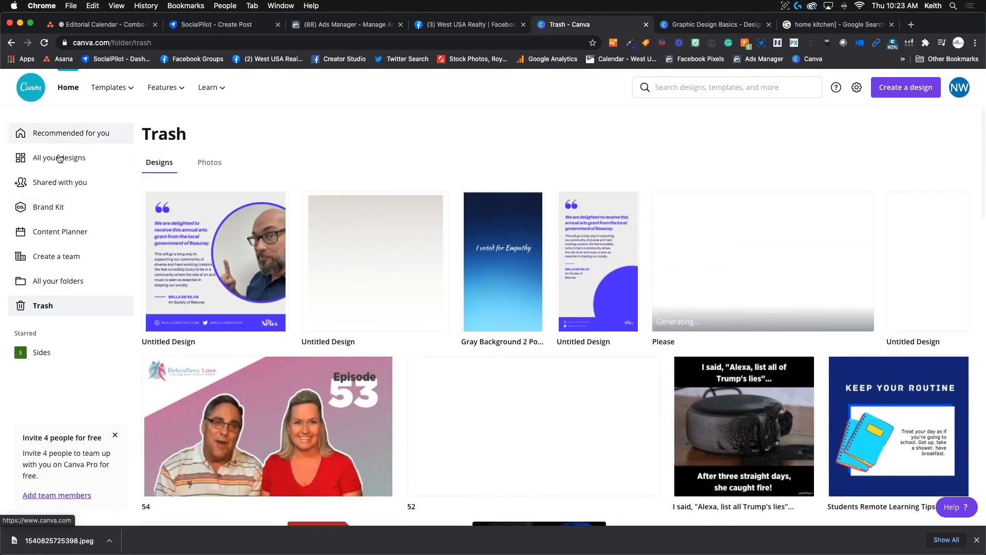
{"action": "left_click", "coordinate": [58, 159]}
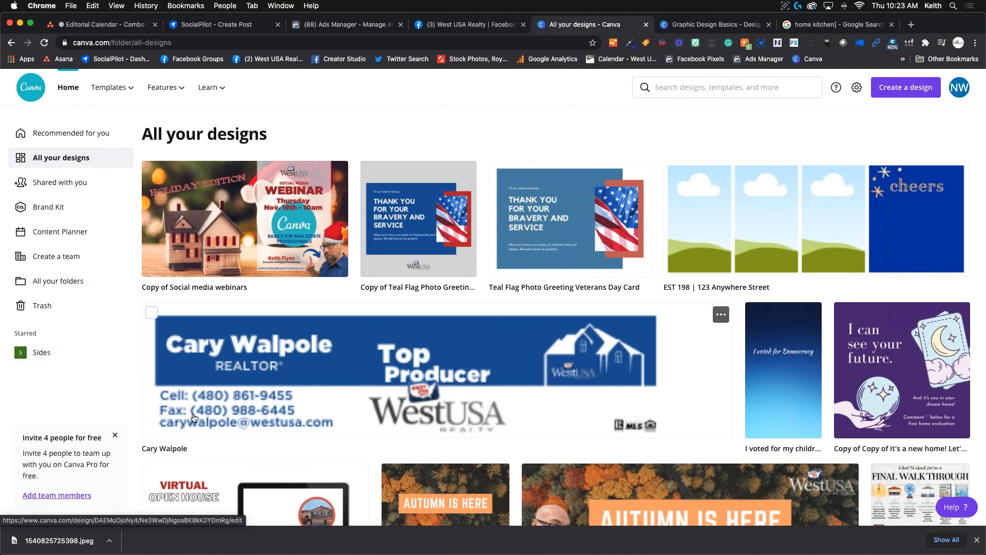
- Return to the home page and look through the recommended design types, recent designs, and Instagram, Facebook, flyer and poster templates
{"action": "left_click", "coordinate": [83, 144]}
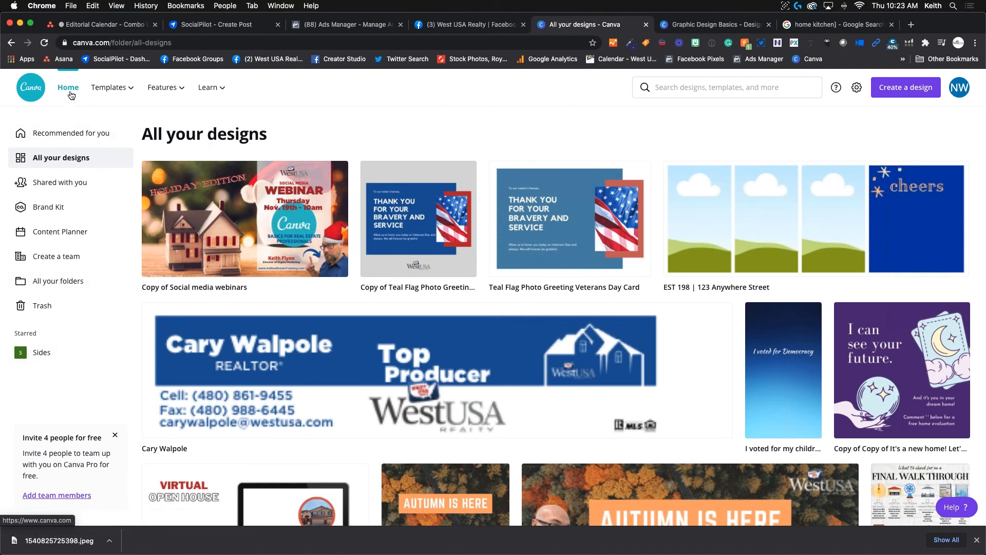
{"action": "scroll", "coordinate": [301, 308], "scroll_direction": "right", "scroll_amount": 1}
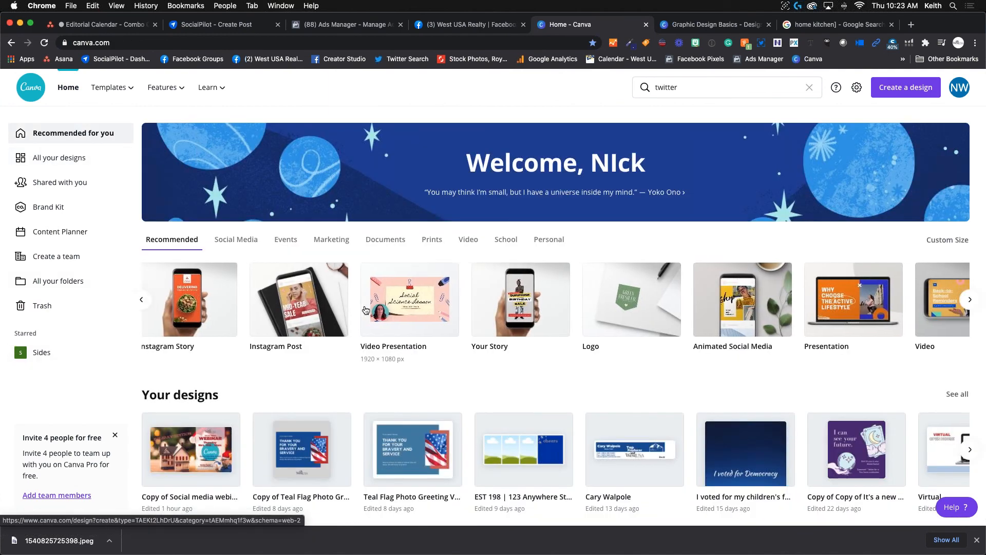
{"action": "scroll", "coordinate": [370, 323], "scroll_direction": "down", "scroll_amount": 1}
{"action": "scroll", "coordinate": [371, 323], "scroll_direction": "down", "scroll_amount": 3}
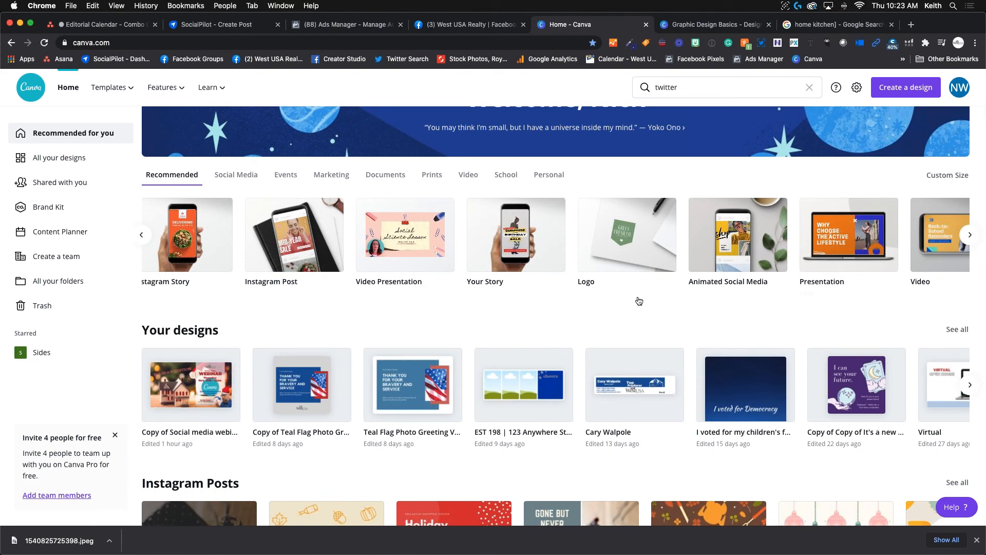
{"action": "scroll", "coordinate": [638, 304], "scroll_direction": "down", "scroll_amount": 5}
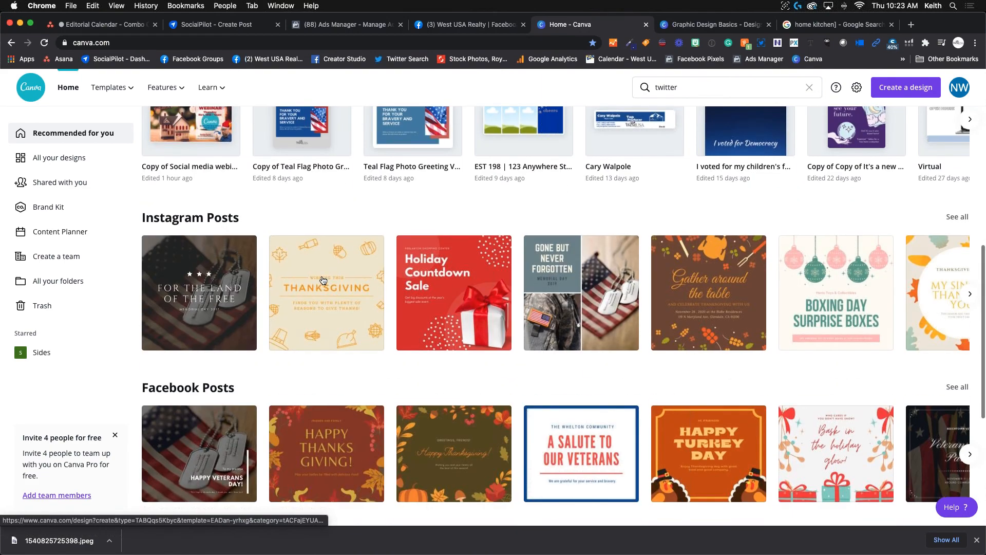
{"action": "scroll", "coordinate": [326, 280], "scroll_direction": "down", "scroll_amount": 1}
{"action": "scroll", "coordinate": [324, 279], "scroll_direction": "down", "scroll_amount": 3}
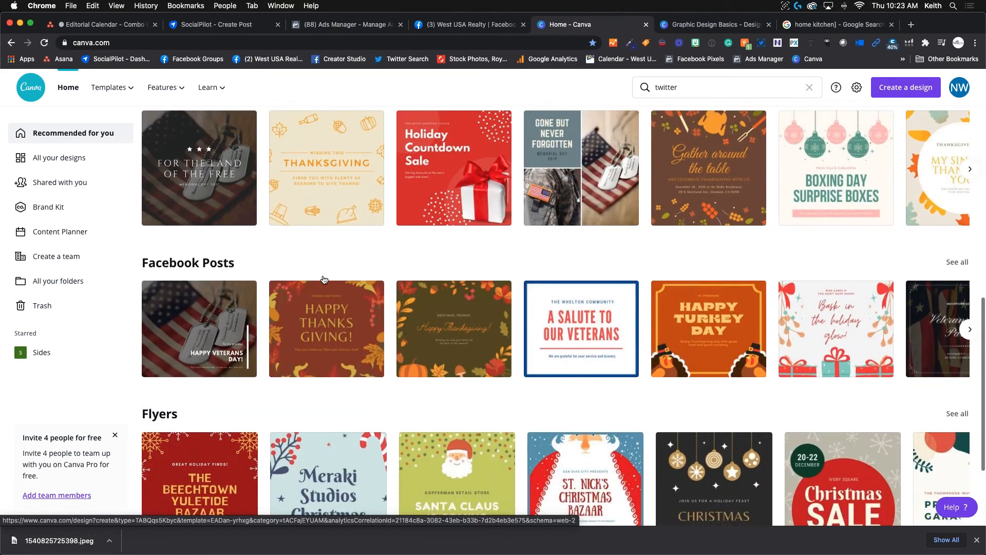
{"action": "scroll", "coordinate": [478, 308], "scroll_direction": "down", "scroll_amount": 2}
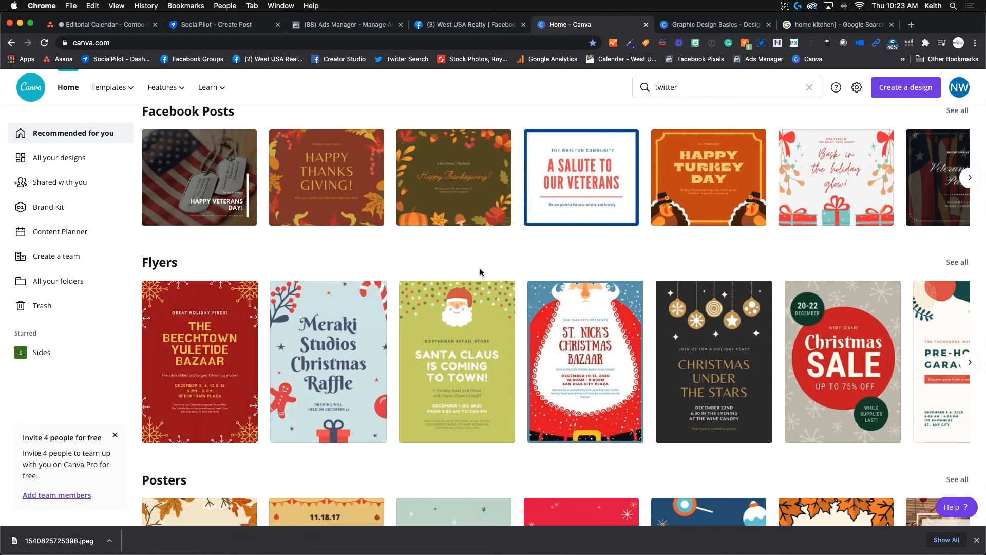
{"action": "scroll", "coordinate": [719, 339], "scroll_direction": "down", "scroll_amount": 1}
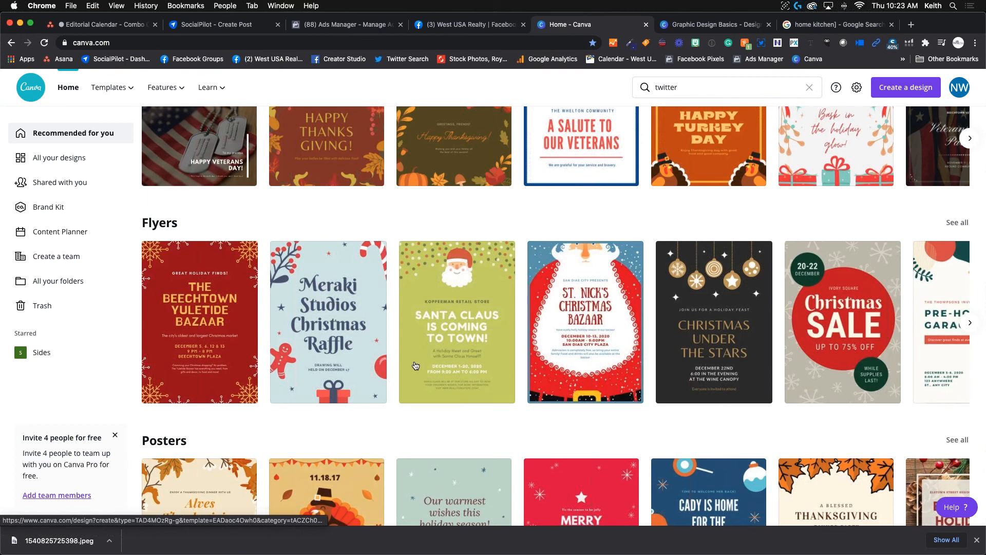
{"action": "scroll", "coordinate": [420, 365], "scroll_direction": "down", "scroll_amount": 2}
{"action": "scroll", "coordinate": [420, 366], "scroll_direction": "down", "scroll_amount": 1}
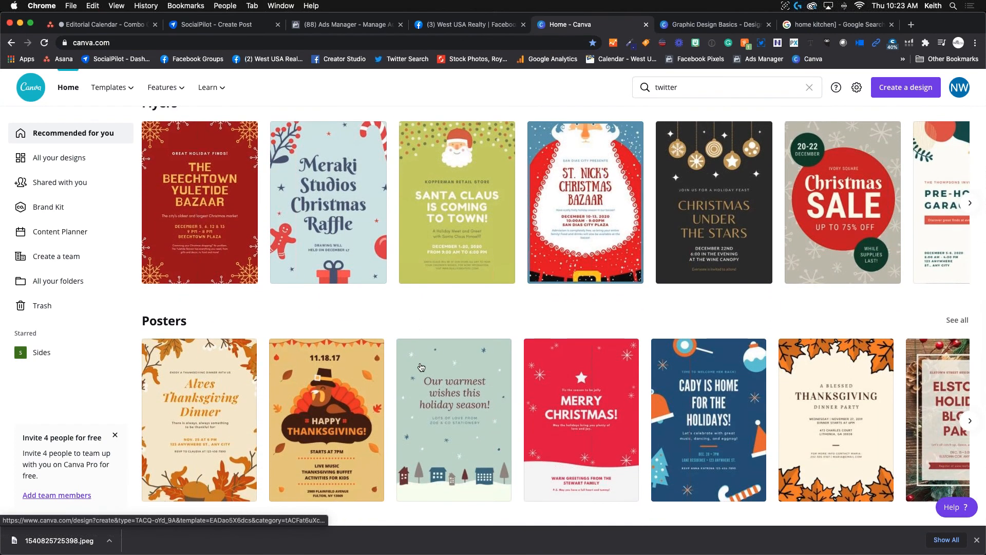
{"action": "scroll", "coordinate": [441, 318], "scroll_direction": "up", "scroll_amount": 1}
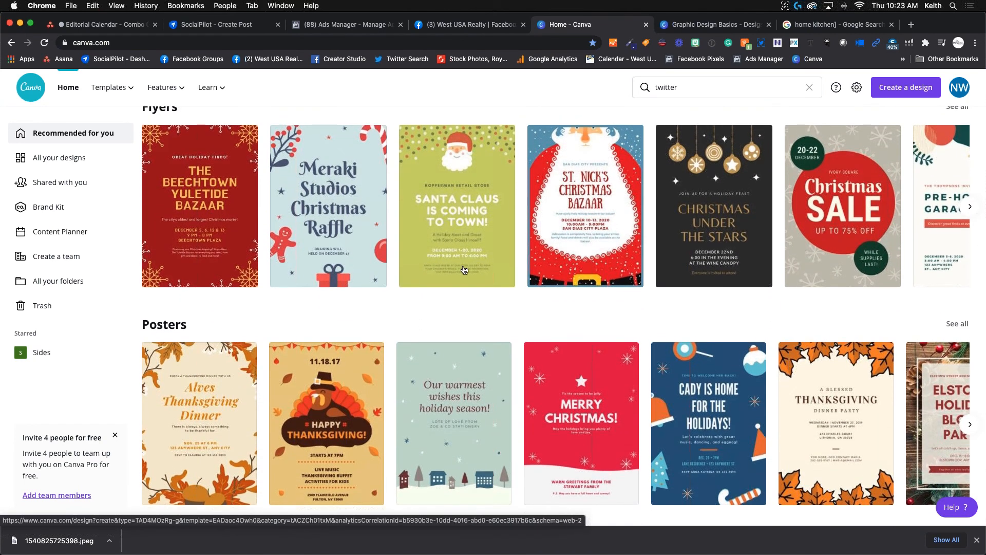
{"action": "scroll", "coordinate": [477, 250], "scroll_direction": "up", "scroll_amount": 8}
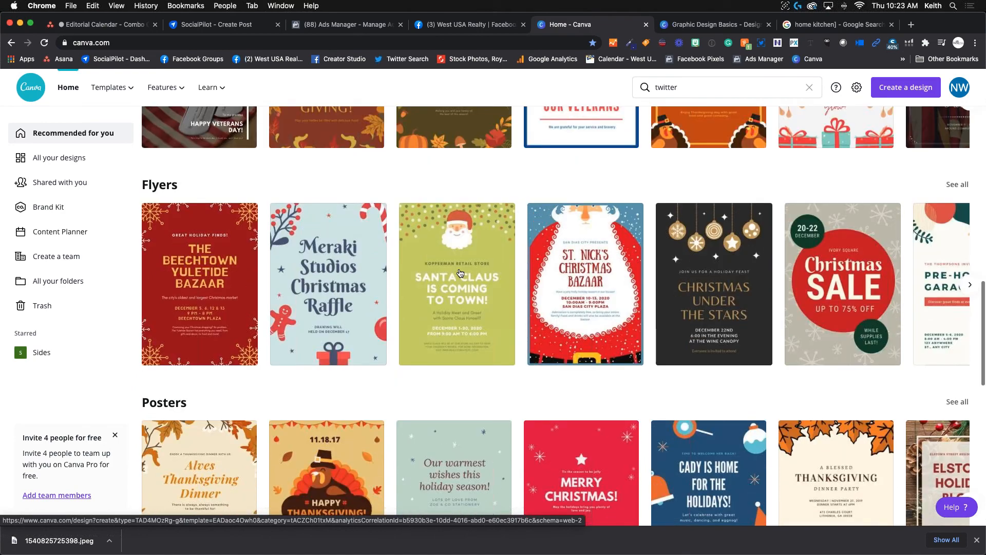
- Replace the search term with "facebook cover" and open the Facebook Cover design type
{"action": "left_click", "coordinate": [687, 86]}
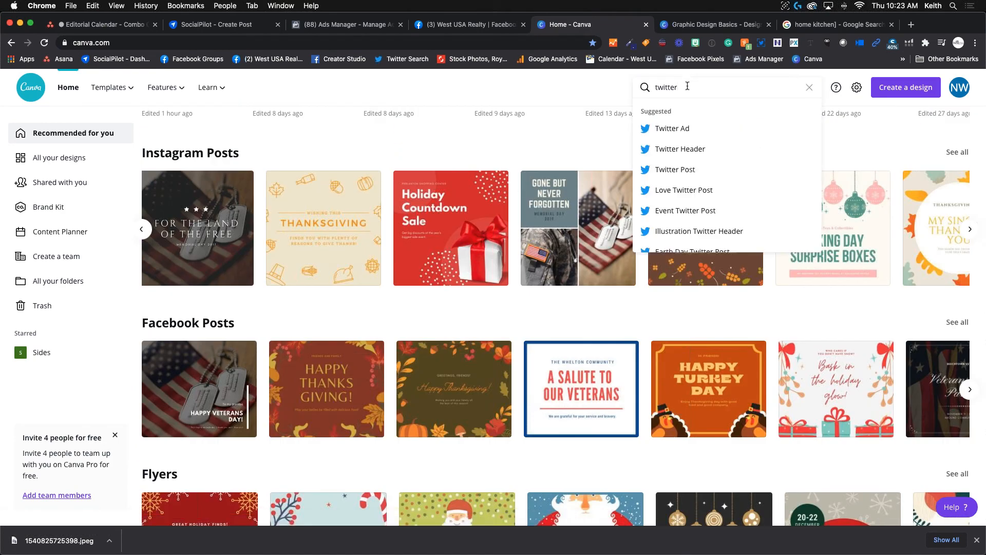
{"action": "key", "text": "BackSpace"}
{"action": "key", "text": "BackSpace"}
{"action": "key", "text": "BackSpace"}
{"action": "key", "text": "BackSpace"}
{"action": "key", "text": "BackSpace"}
{"action": "key", "text": "BackSpace"}
{"action": "key", "text": "BackSpace"}
{"action": "type", "text": "face"}
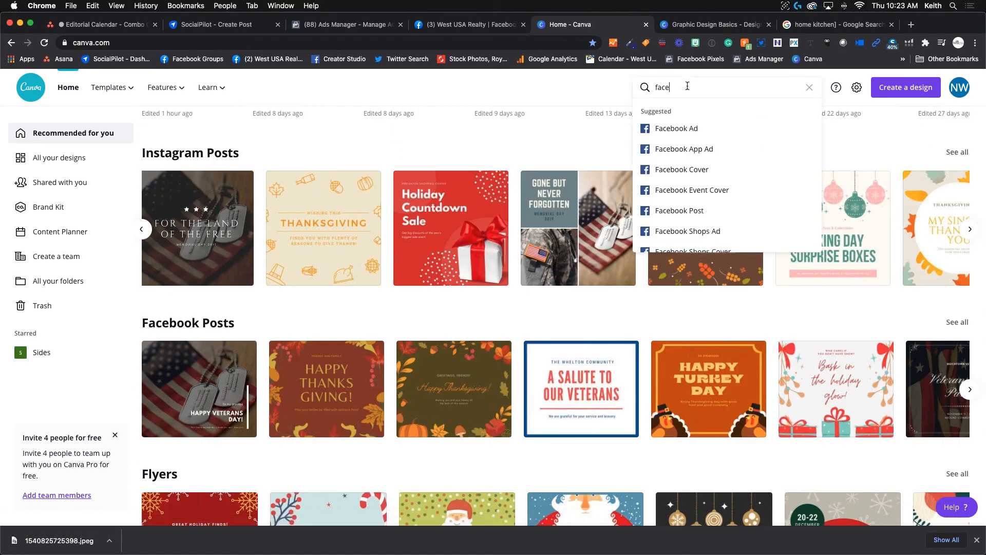
{"action": "type", "text": "book cover"}
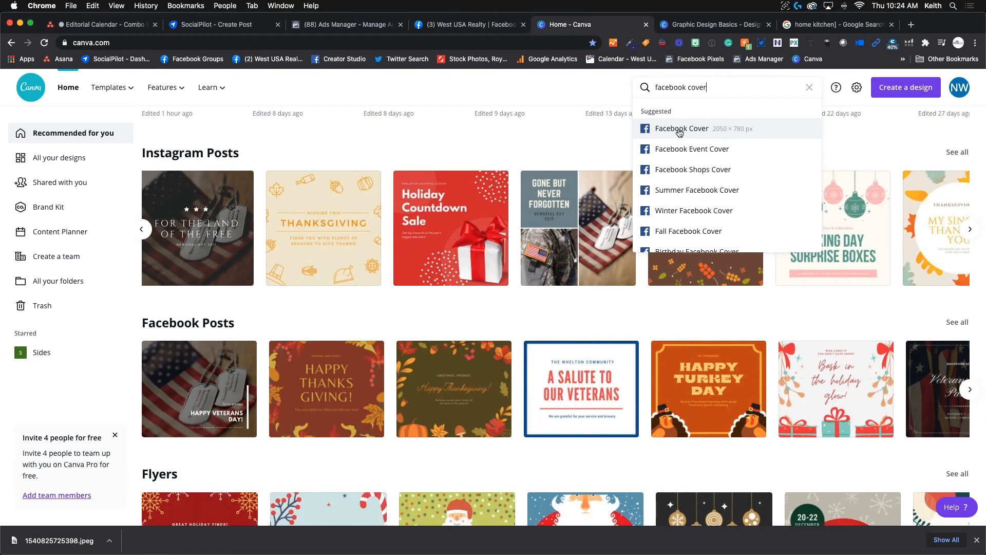
{"action": "left_click", "coordinate": [679, 132]}
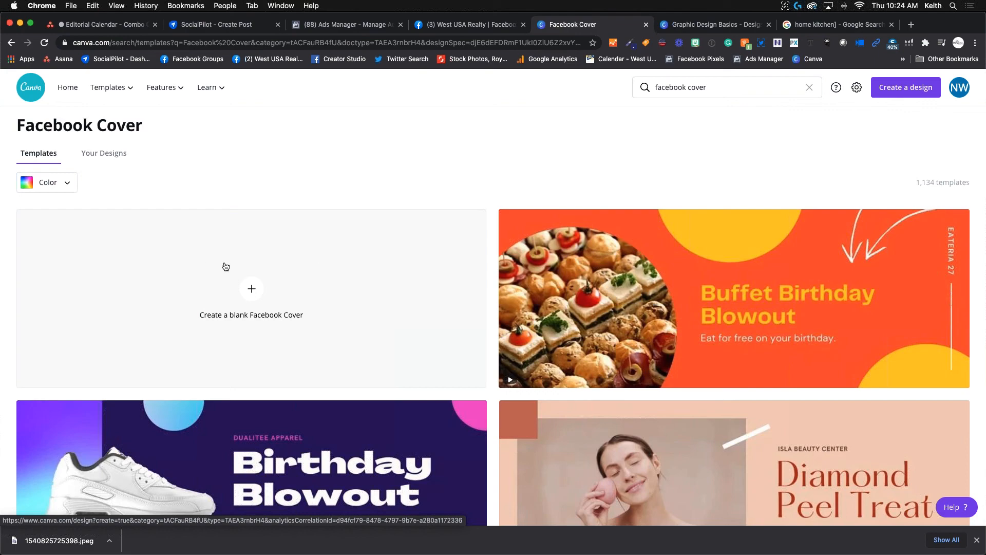
- Look through the Facebook Cover templates, previewing the animated pet food and bakery designs
{"action": "scroll", "coordinate": [247, 267], "scroll_direction": "down", "scroll_amount": 3}
{"action": "scroll", "coordinate": [246, 268], "scroll_direction": "down", "scroll_amount": 7}
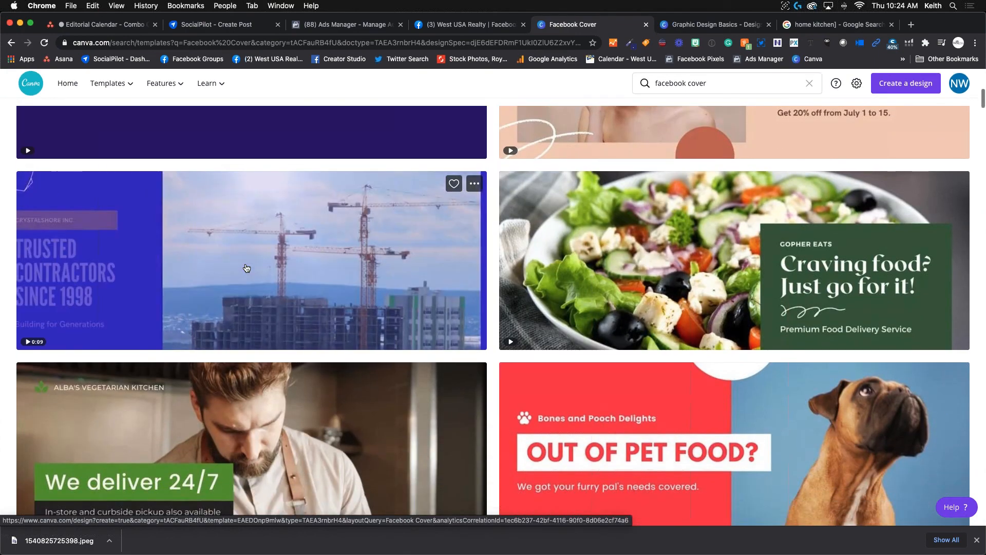
{"action": "scroll", "coordinate": [413, 307], "scroll_direction": "down", "scroll_amount": 4}
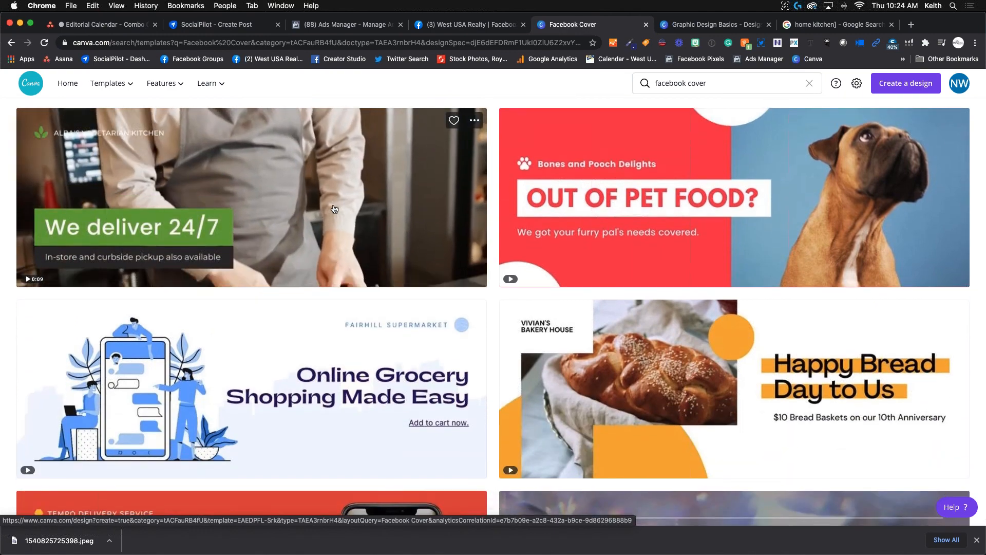
{"action": "mouse_move", "coordinate": [642, 259]}
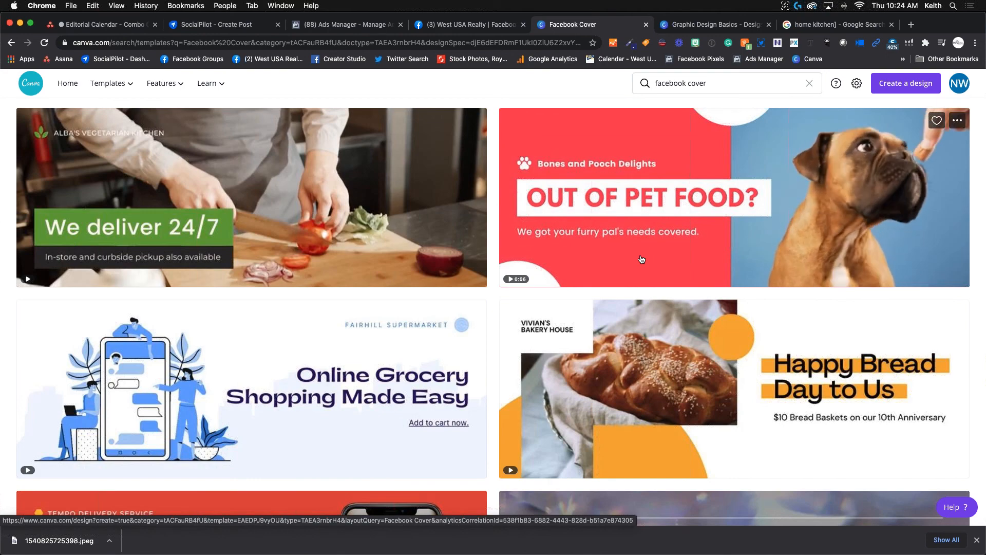
{"action": "mouse_move", "coordinate": [581, 391]}
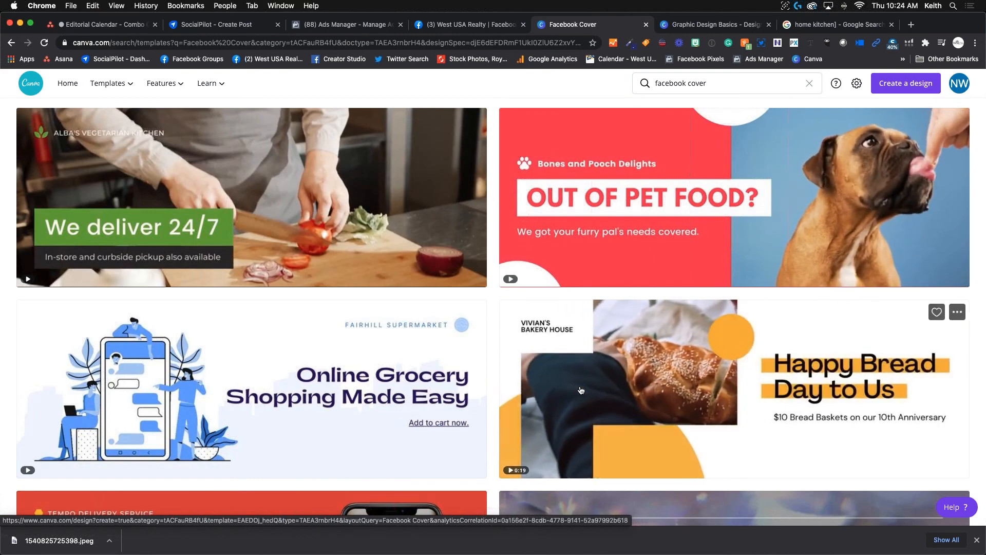
{"action": "scroll", "coordinate": [581, 391], "scroll_direction": "down", "scroll_amount": 1}
{"action": "scroll", "coordinate": [581, 391], "scroll_direction": "down", "scroll_amount": 5}
{"action": "scroll", "coordinate": [564, 383], "scroll_direction": "up", "scroll_amount": 10}
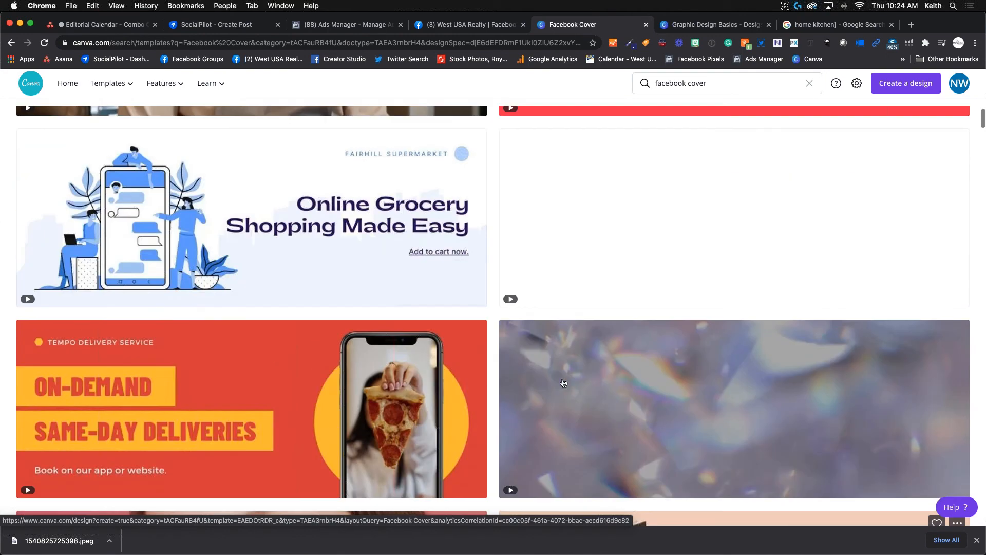
{"action": "scroll", "coordinate": [564, 383], "scroll_direction": "down", "scroll_amount": 5}
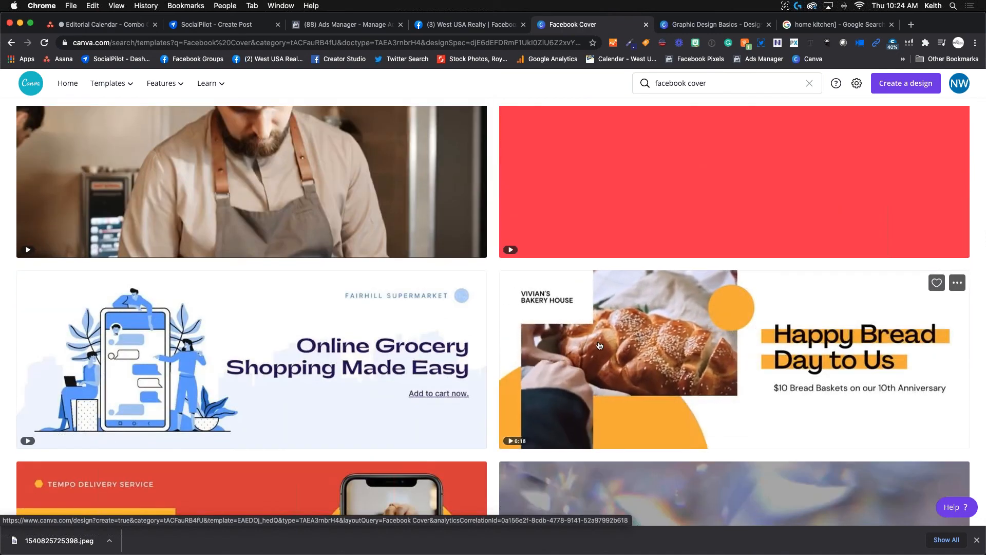
{"action": "scroll", "coordinate": [381, 325], "scroll_direction": "up", "scroll_amount": 10}
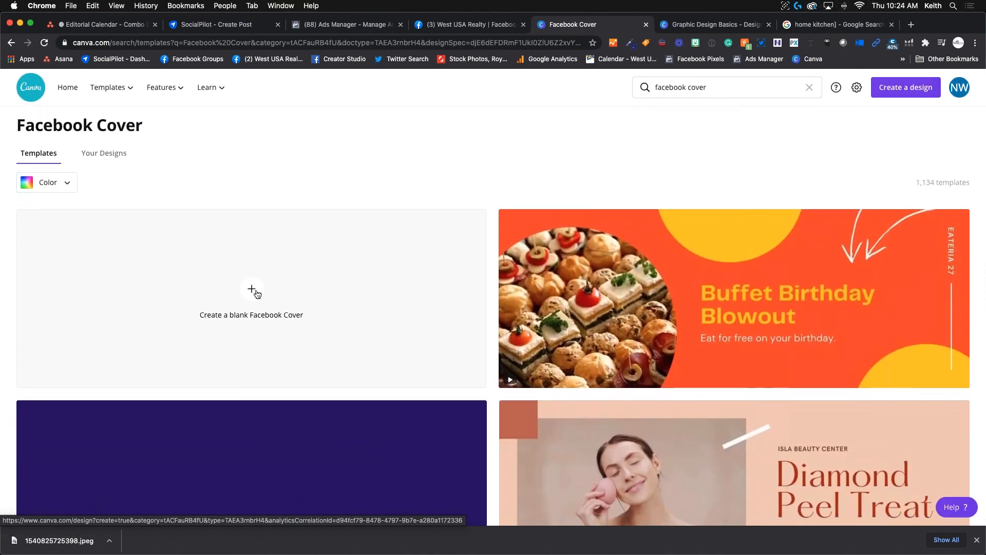
- Create a blank Facebook Cover design, check the template results page once more and return to the new design
{"action": "left_click", "coordinate": [253, 291]}
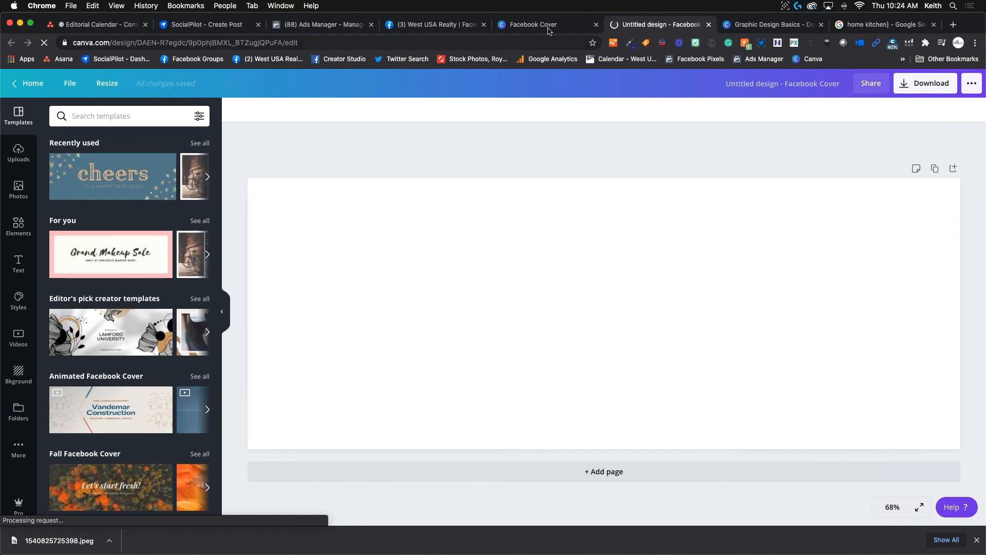
{"action": "left_click", "coordinate": [567, 28]}
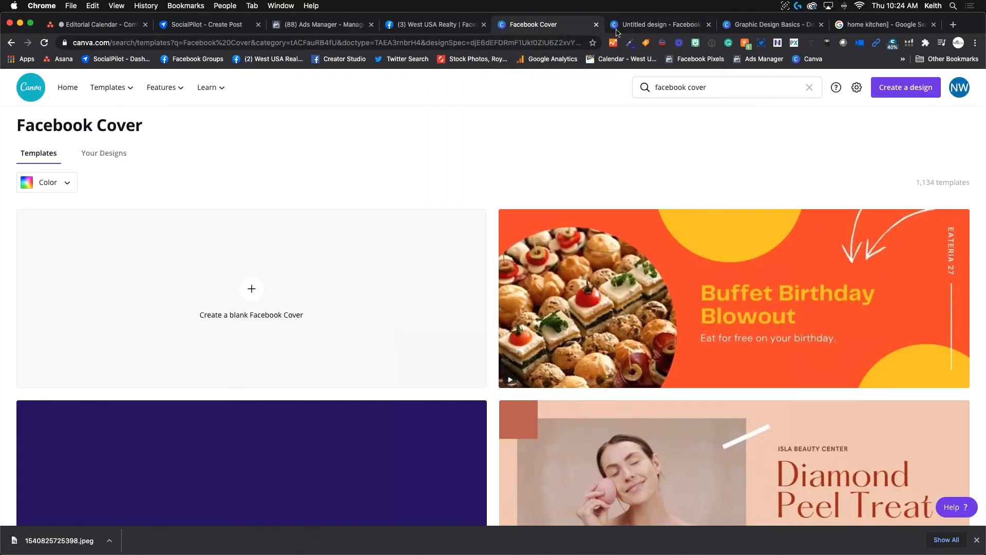
{"action": "left_click", "coordinate": [640, 29]}
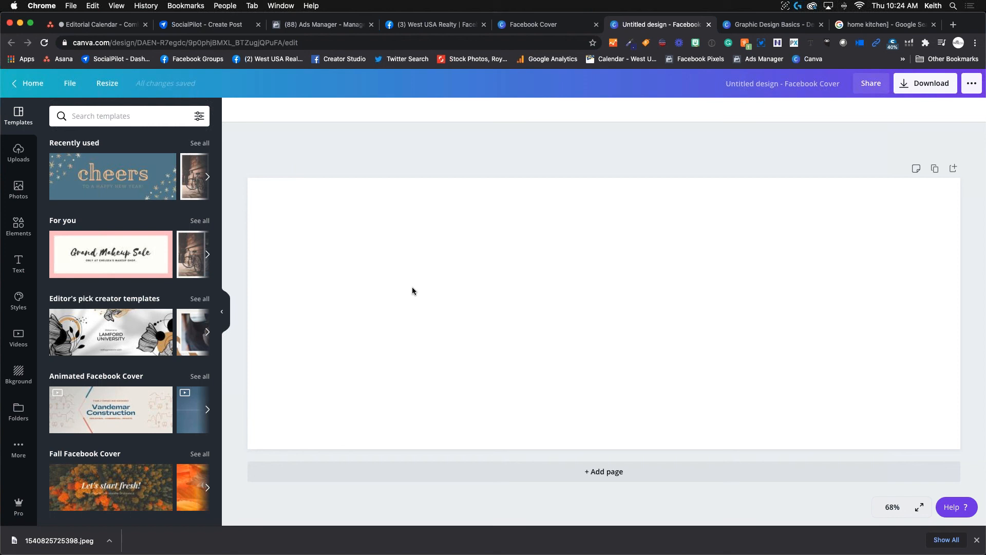
- Search the templates for "thanksgiving" and apply the last GOBBLE GOBBLE turkey template to the blank Facebook cover
{"action": "left_click", "coordinate": [106, 118]}
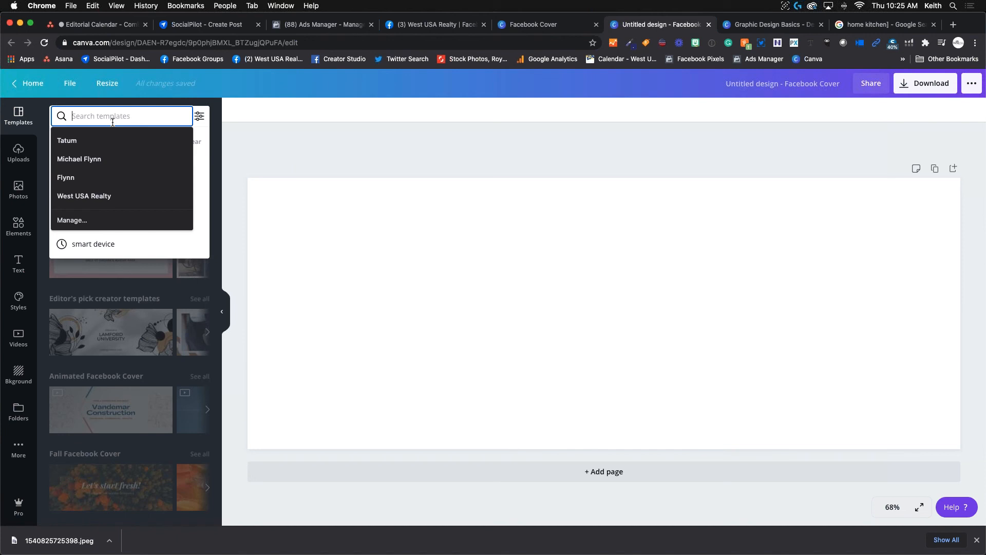
{"action": "type", "text": "thanks"}
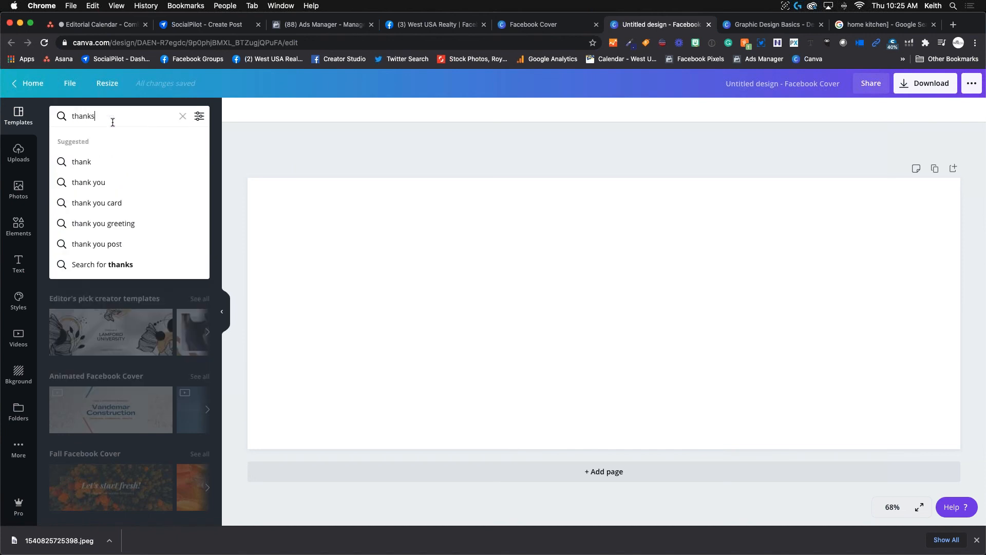
{"action": "type", "text": "giving"}
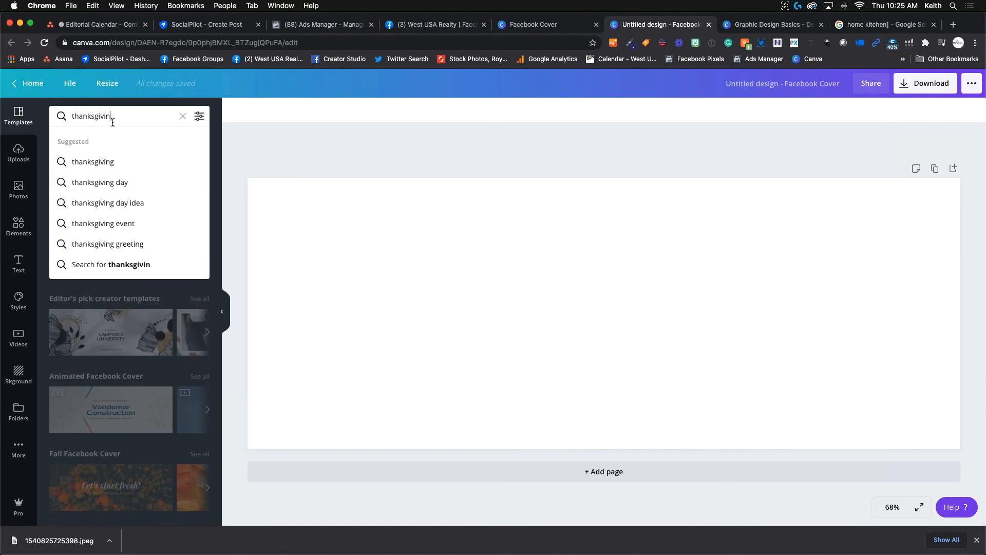
{"action": "key", "text": "Return"}
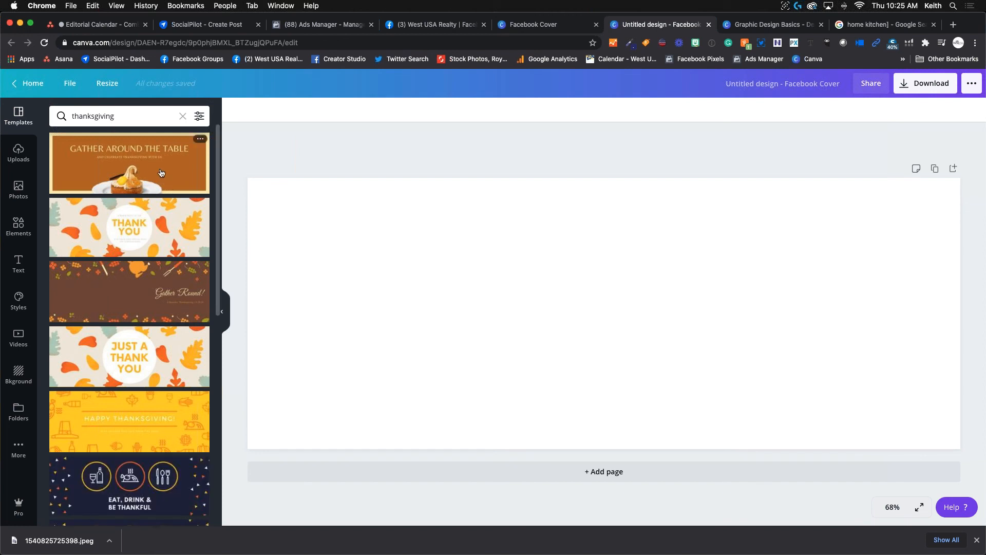
{"action": "scroll", "coordinate": [113, 343], "scroll_direction": "down", "scroll_amount": 10}
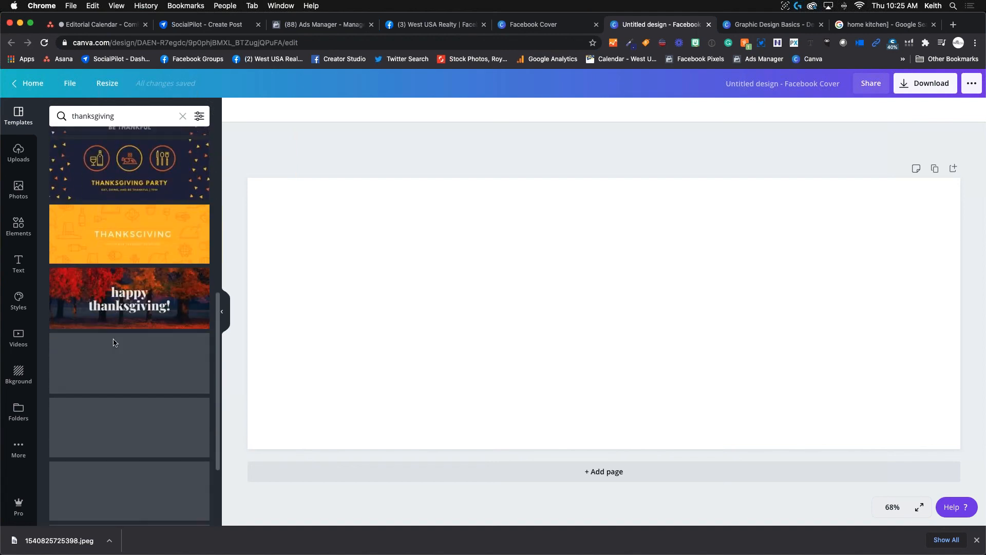
{"action": "scroll", "coordinate": [114, 343], "scroll_direction": "down", "scroll_amount": 2}
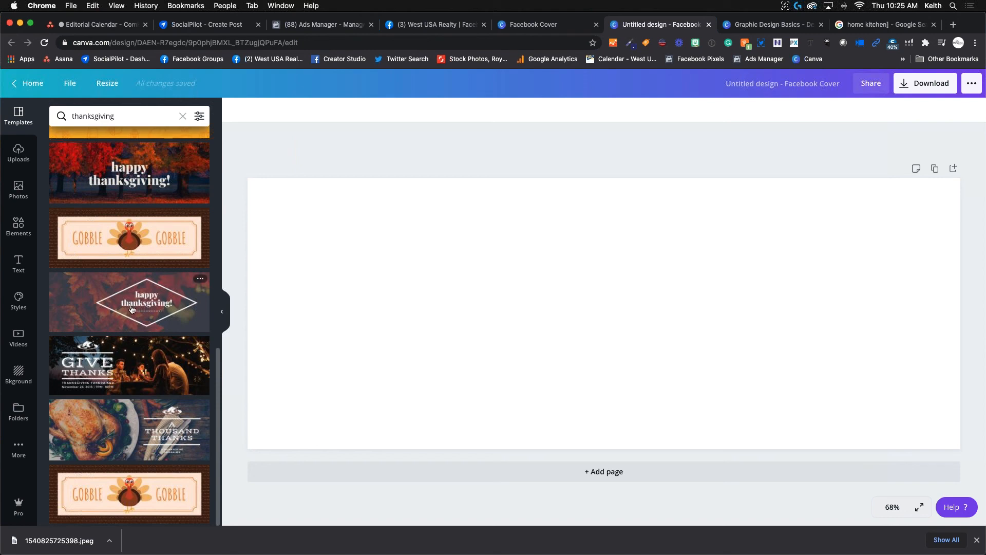
{"action": "left_click", "coordinate": [125, 491]}
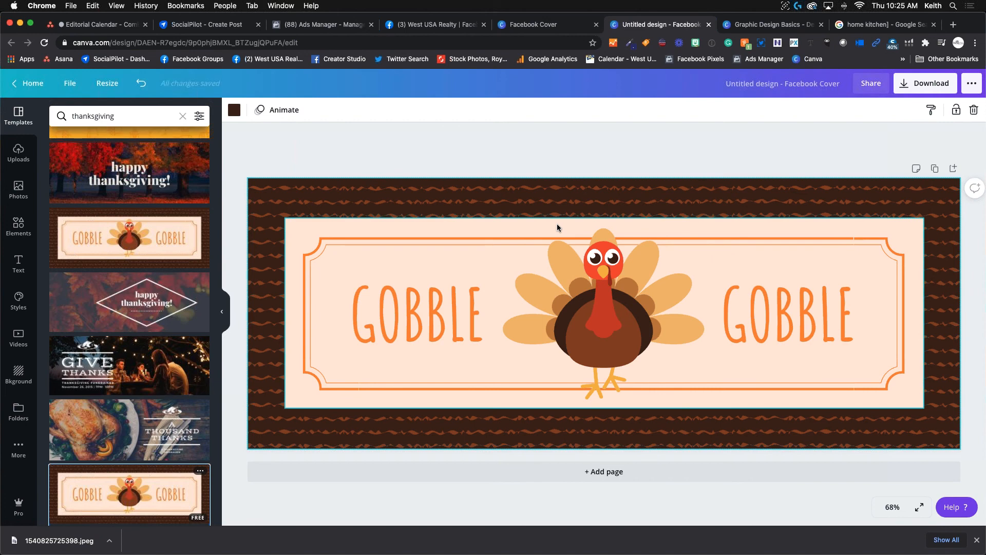
- Try selecting the GOBBLE texts and deleting the turkey graphic, undoing each deletion
{"action": "left_click", "coordinate": [479, 307]}
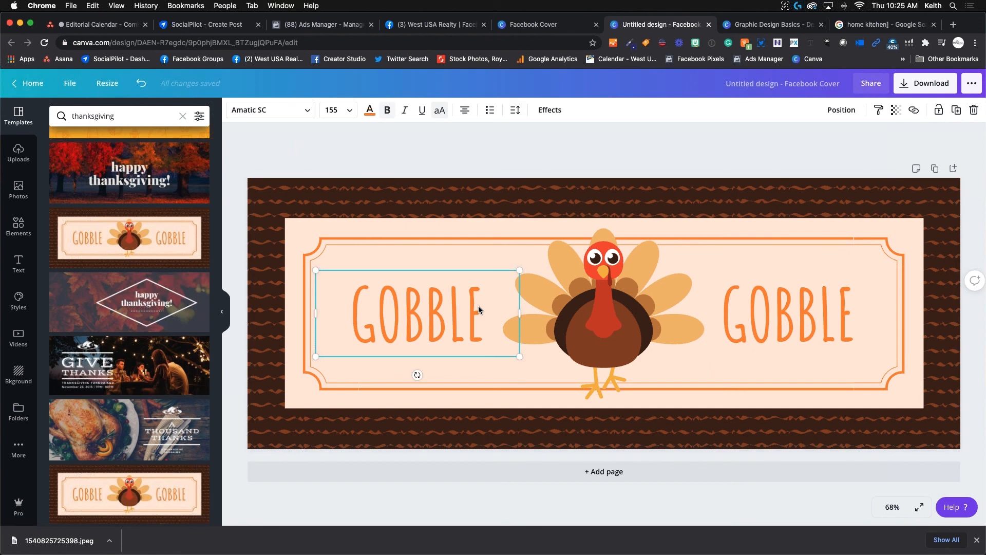
{"action": "left_click", "coordinate": [479, 307]}
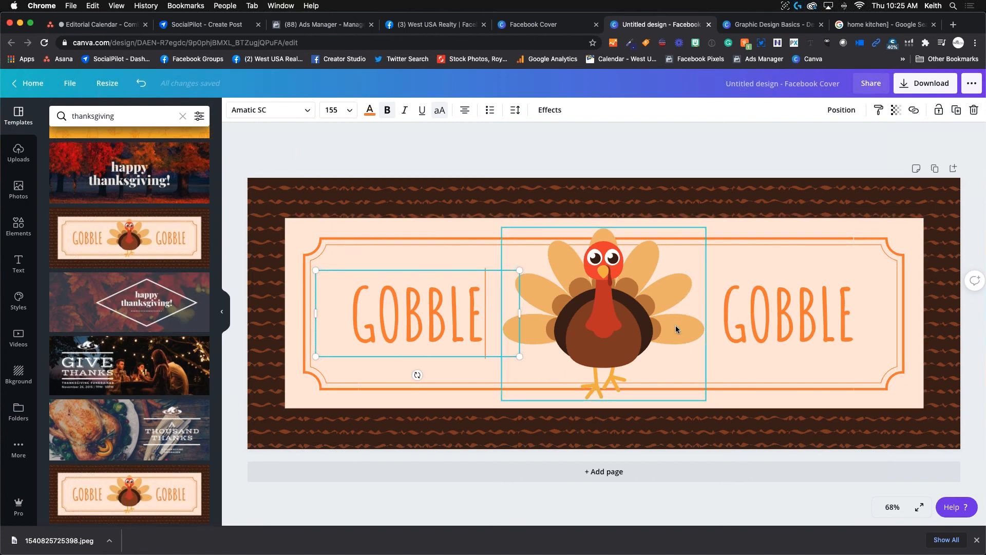
{"action": "left_click", "coordinate": [743, 316]}
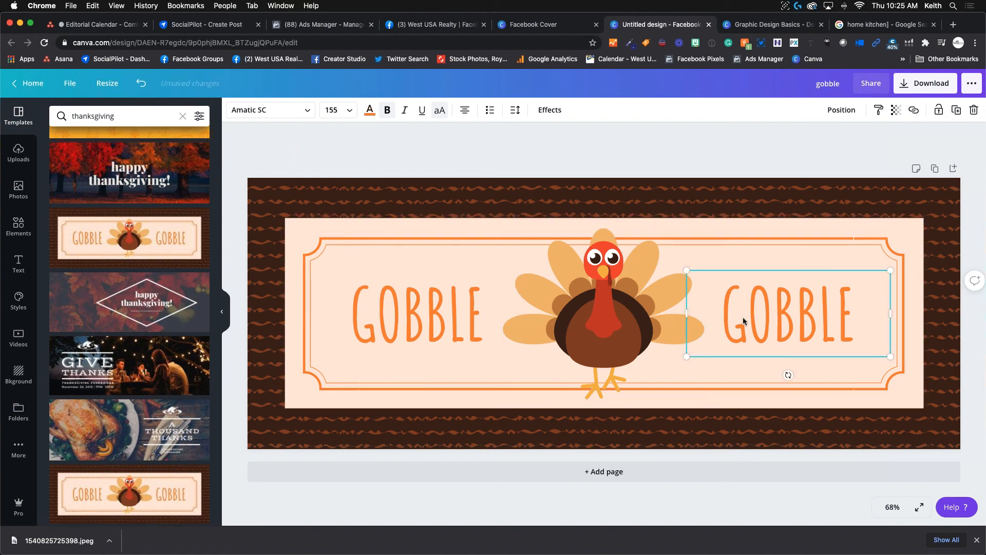
{"action": "left_click", "coordinate": [616, 316]}
{"action": "key", "text": "Delete"}
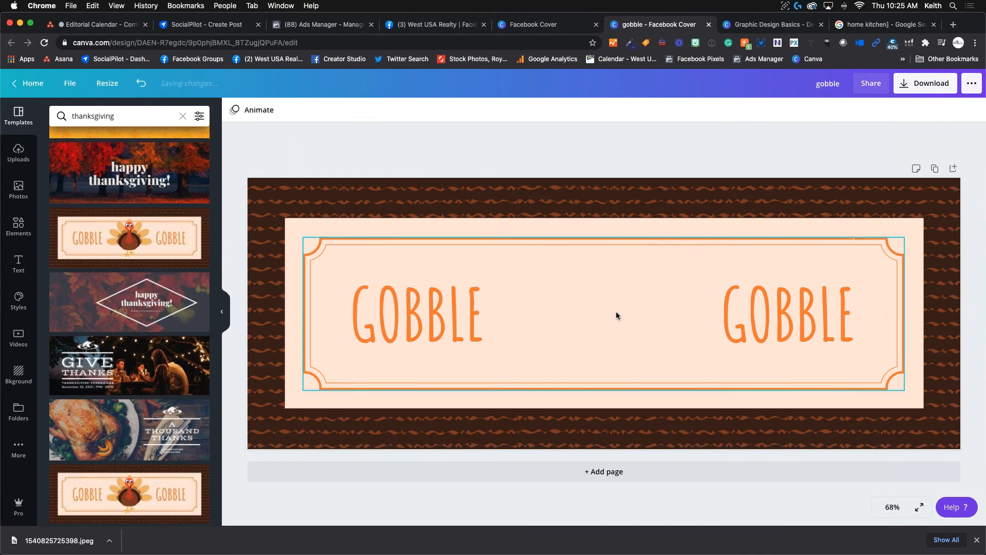
{"action": "key", "text": "super+z"}
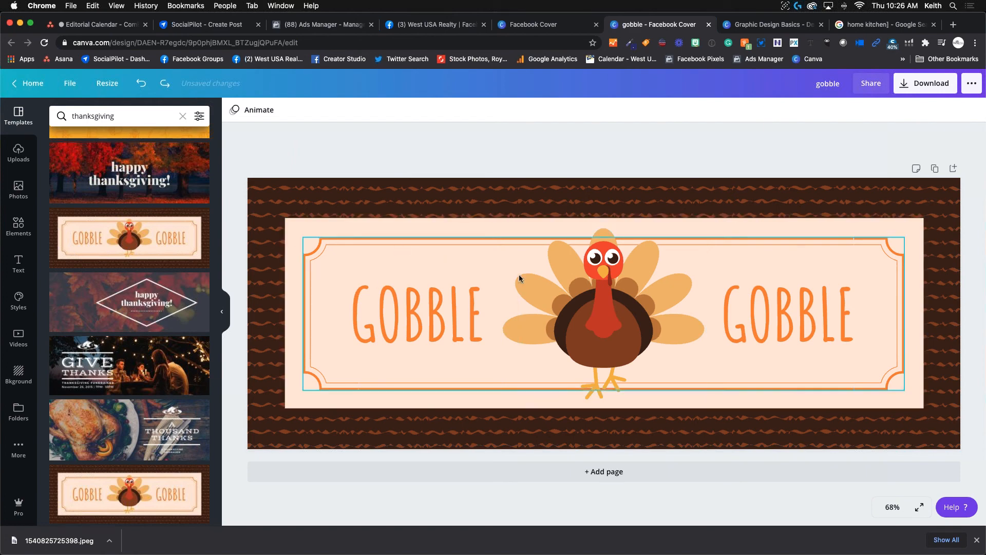
{"action": "left_click", "coordinate": [555, 284]}
{"action": "key", "text": "Delete"}
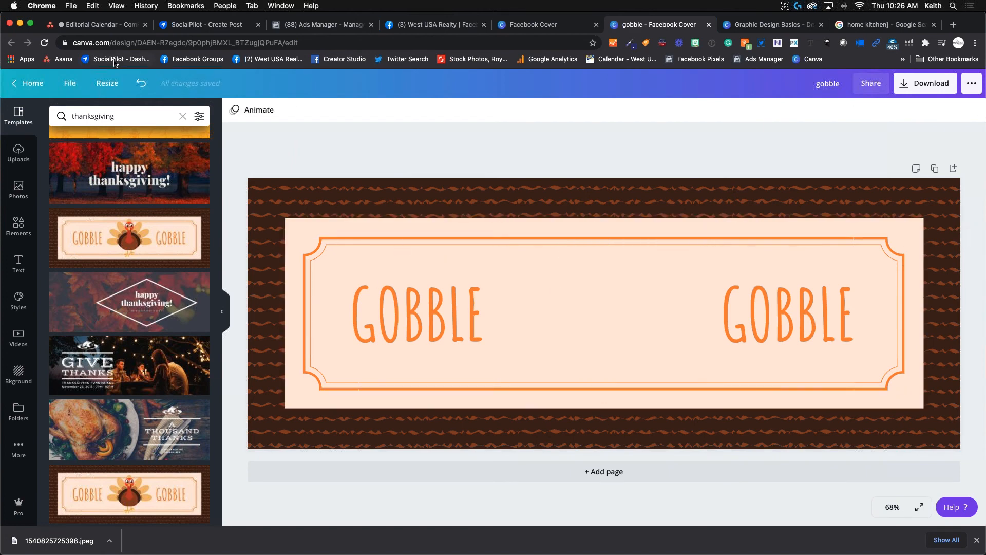
{"action": "left_click", "coordinate": [141, 83]}
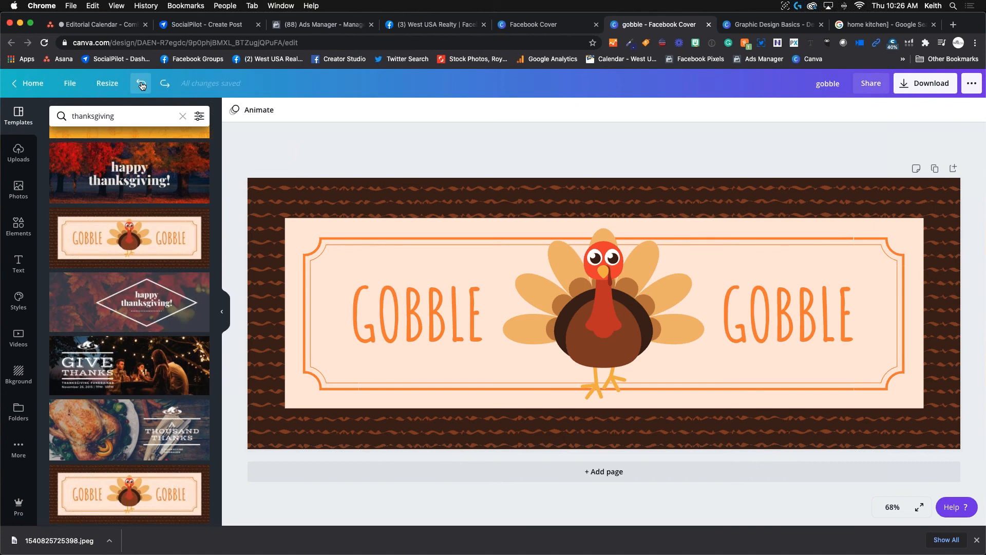
- Delete both GOBBLE texts on either side of the turkey
{"action": "left_click", "coordinate": [465, 311]}
{"action": "key", "text": "Delete"}
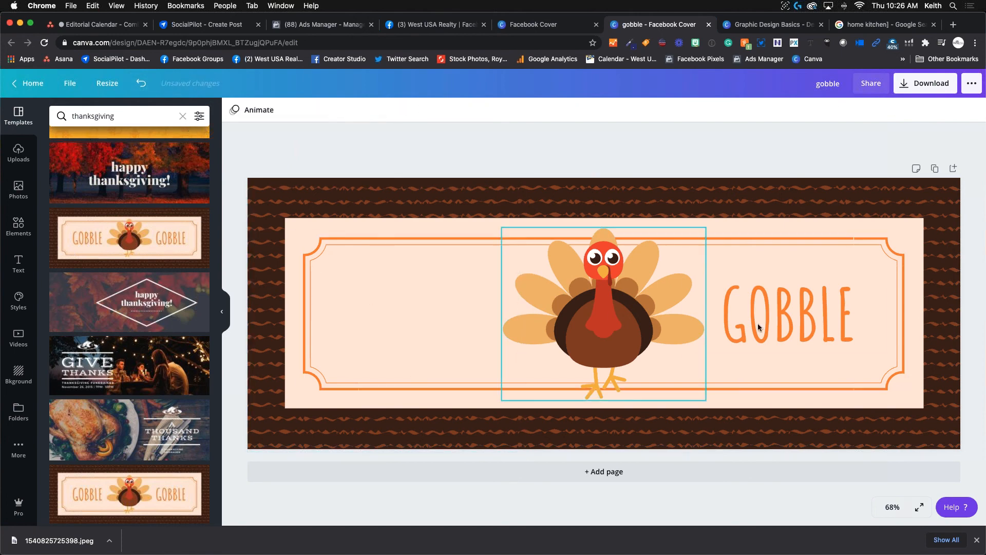
{"action": "left_click", "coordinate": [800, 325]}
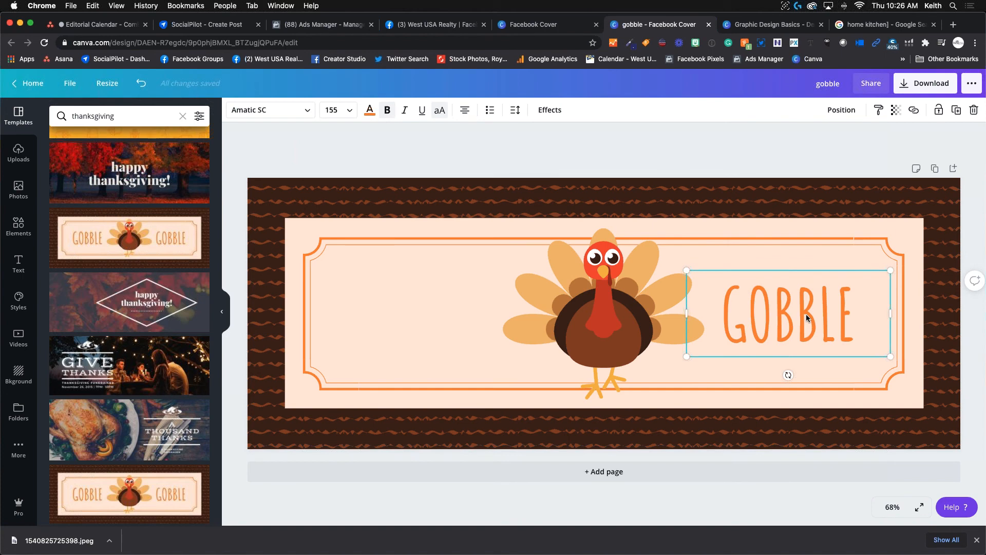
{"action": "key", "text": "Delete"}
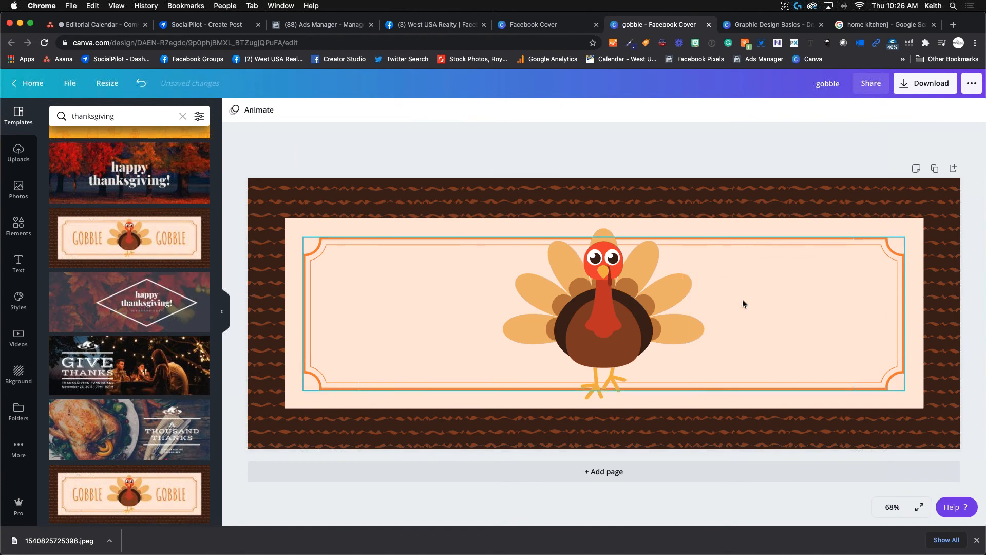
- Shrink the turkey to less than half its size and place it in the lower-right corner of the orange frame
{"action": "left_click", "coordinate": [612, 304]}
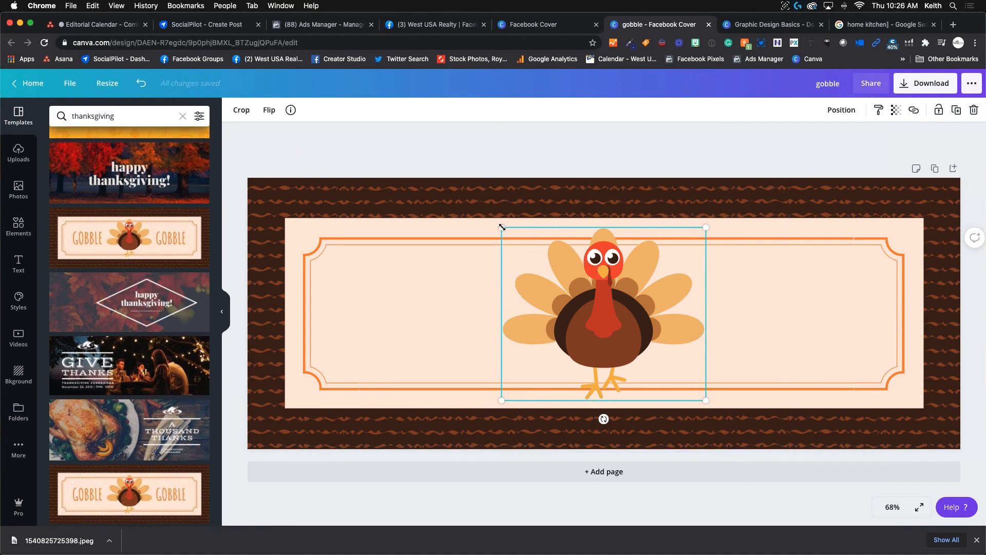
{"action": "left_click_drag", "start_coordinate": [500, 227], "coordinate": [610, 327]}
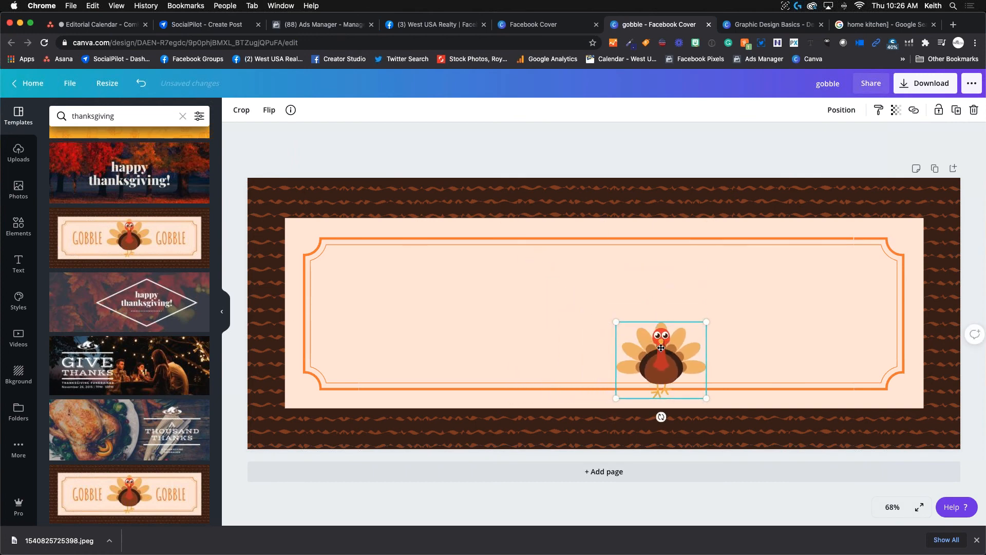
{"action": "left_click_drag", "start_coordinate": [648, 364], "coordinate": [826, 347]}
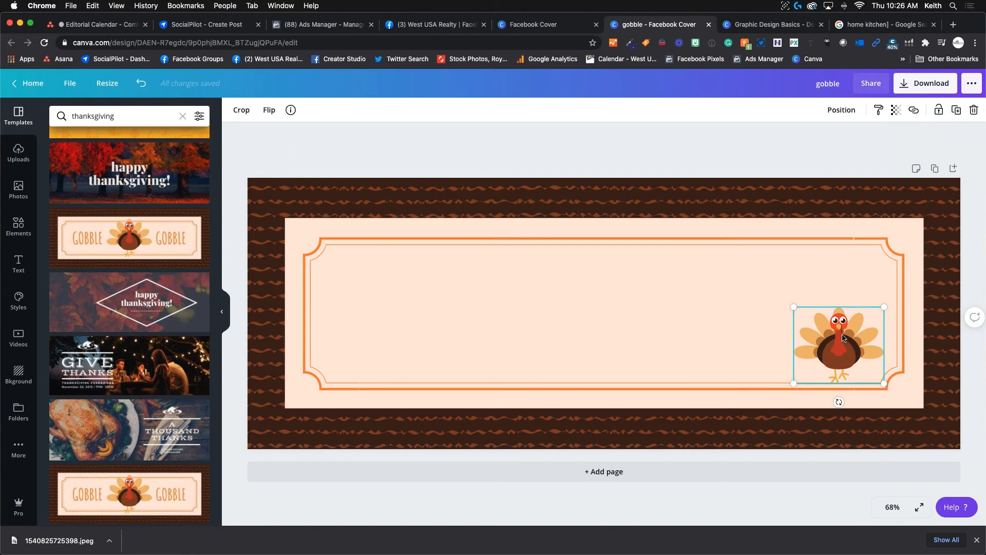
{"action": "left_click", "coordinate": [493, 327]}
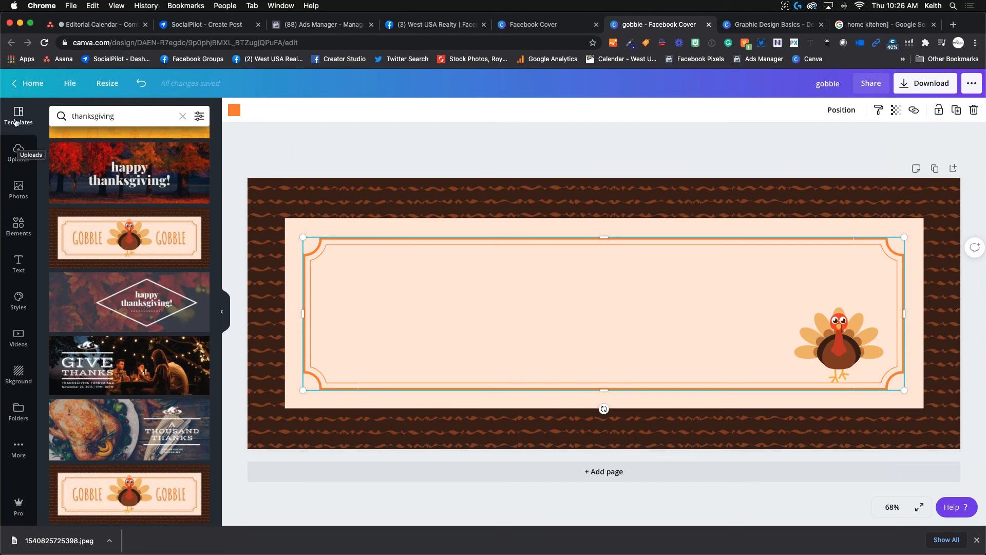
- Show the uploaded images and delete the selfie with the two children from them
{"action": "left_click", "coordinate": [17, 152]}
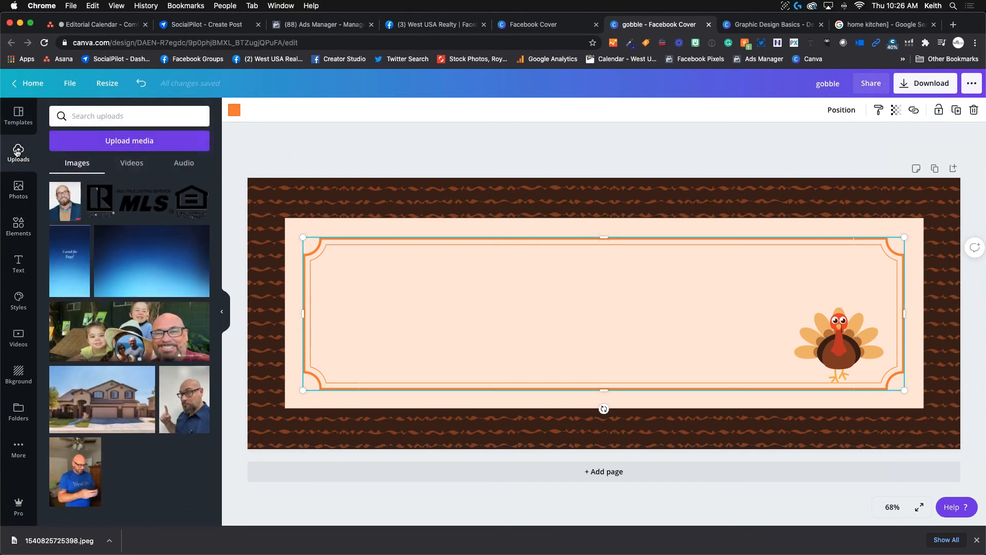
{"action": "scroll", "coordinate": [119, 307], "scroll_direction": "down", "scroll_amount": 15}
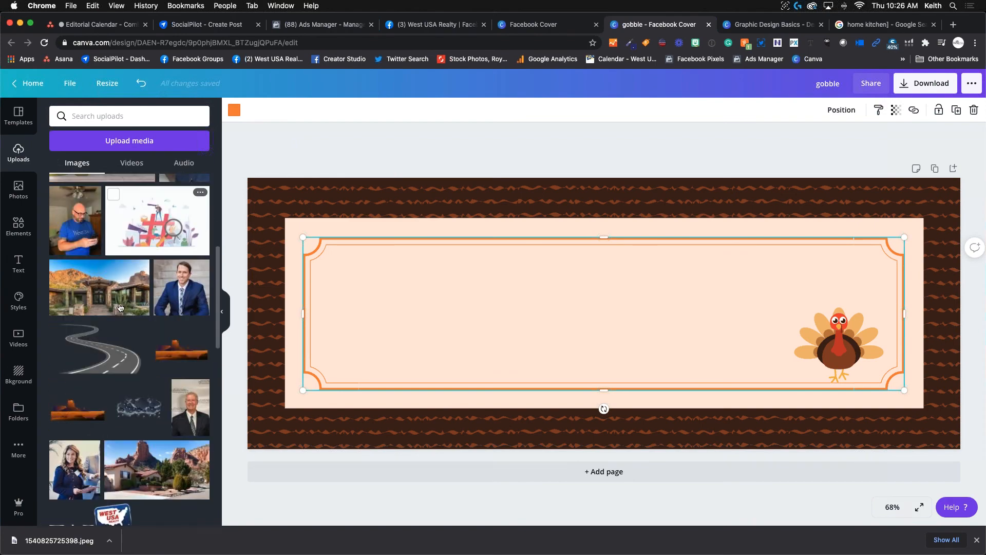
{"action": "scroll", "coordinate": [120, 307], "scroll_direction": "down", "scroll_amount": 3}
{"action": "scroll", "coordinate": [154, 293], "scroll_direction": "up", "scroll_amount": 15}
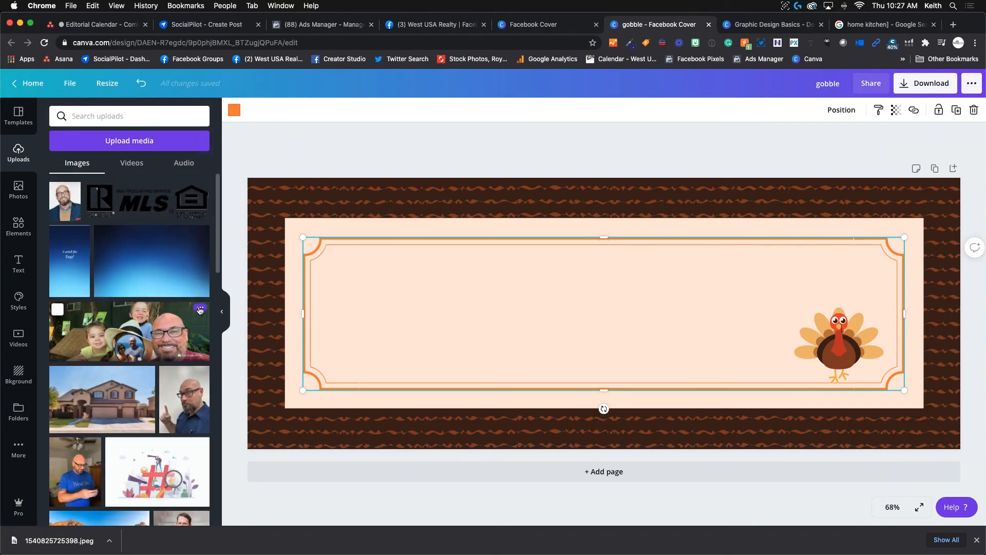
{"action": "left_click", "coordinate": [200, 307]}
{"action": "left_click", "coordinate": [208, 413]}
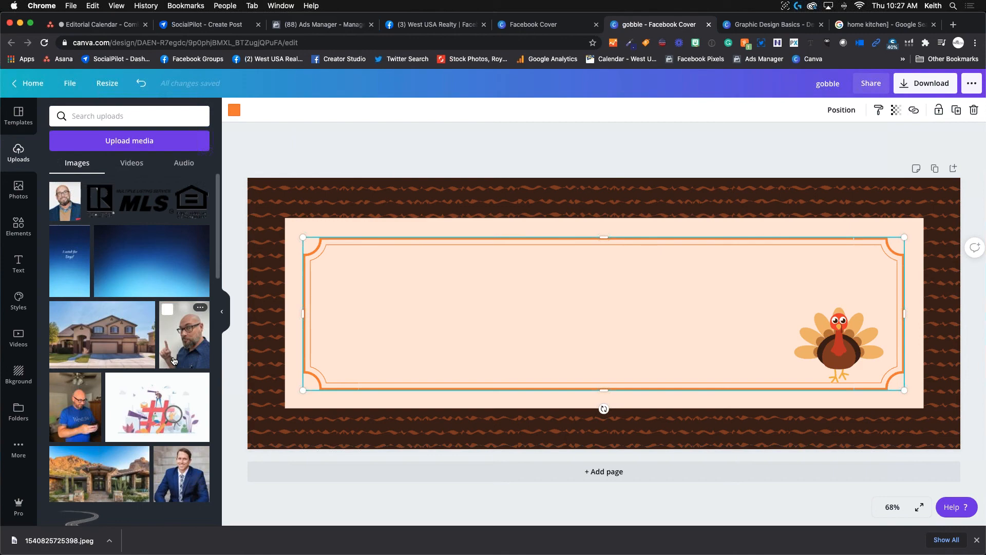
- Look through the uploaded images, checking the available portraits, backgrounds and logos
{"action": "scroll", "coordinate": [103, 234], "scroll_direction": "down", "scroll_amount": 15}
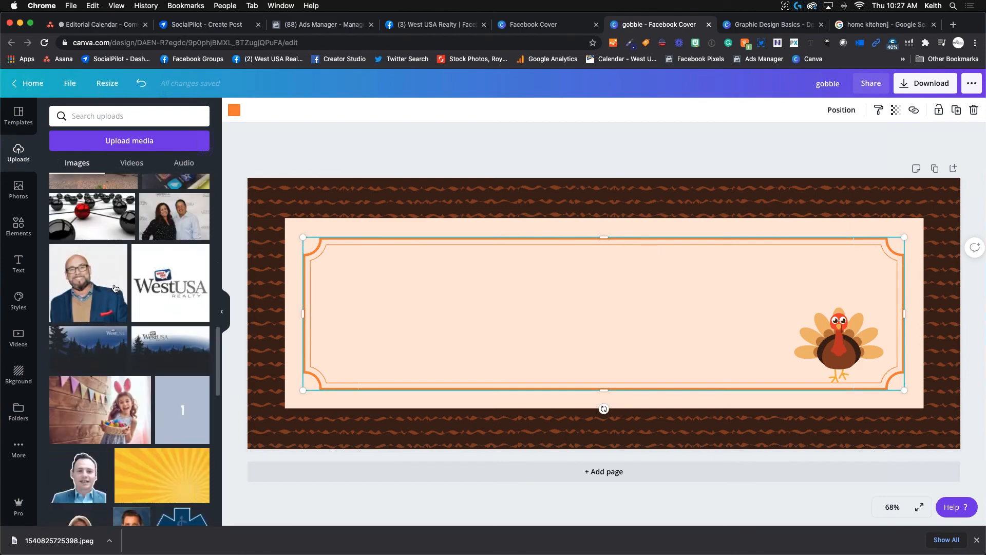
{"action": "scroll", "coordinate": [113, 293], "scroll_direction": "down", "scroll_amount": 10}
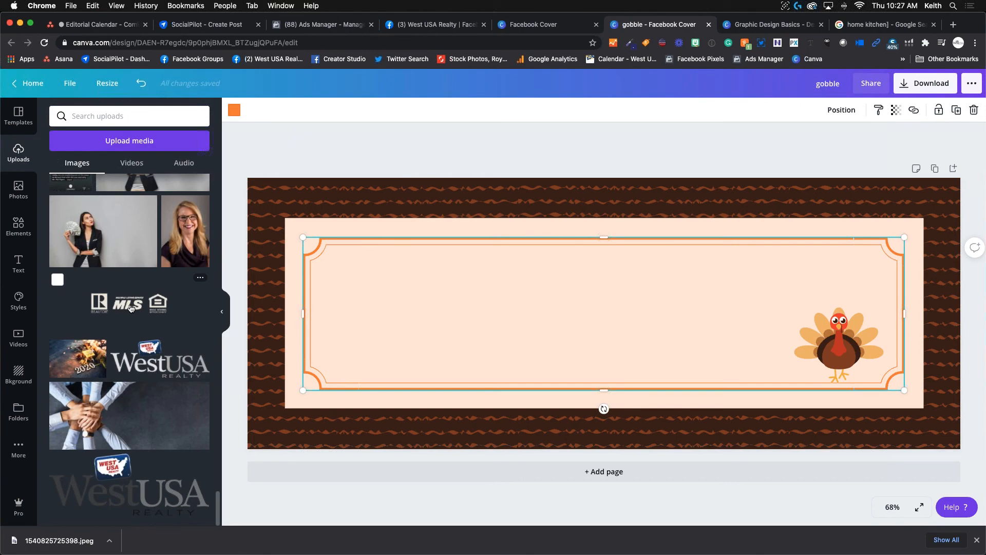
{"action": "scroll", "coordinate": [131, 308], "scroll_direction": "up", "scroll_amount": 2}
{"action": "scroll", "coordinate": [131, 305], "scroll_direction": "down", "scroll_amount": 2}
{"action": "scroll", "coordinate": [130, 304], "scroll_direction": "up", "scroll_amount": 15}
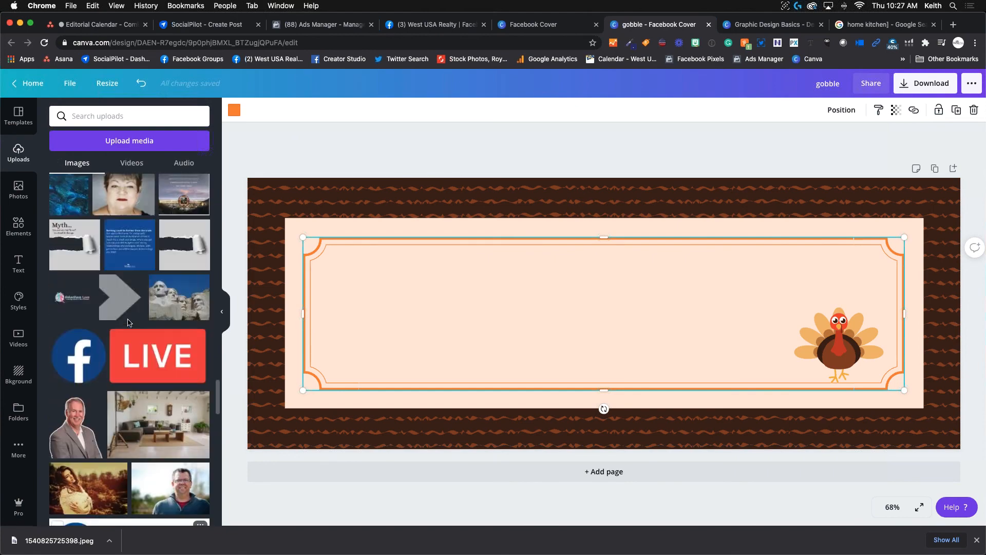
{"action": "scroll", "coordinate": [128, 322], "scroll_direction": "up", "scroll_amount": 15}
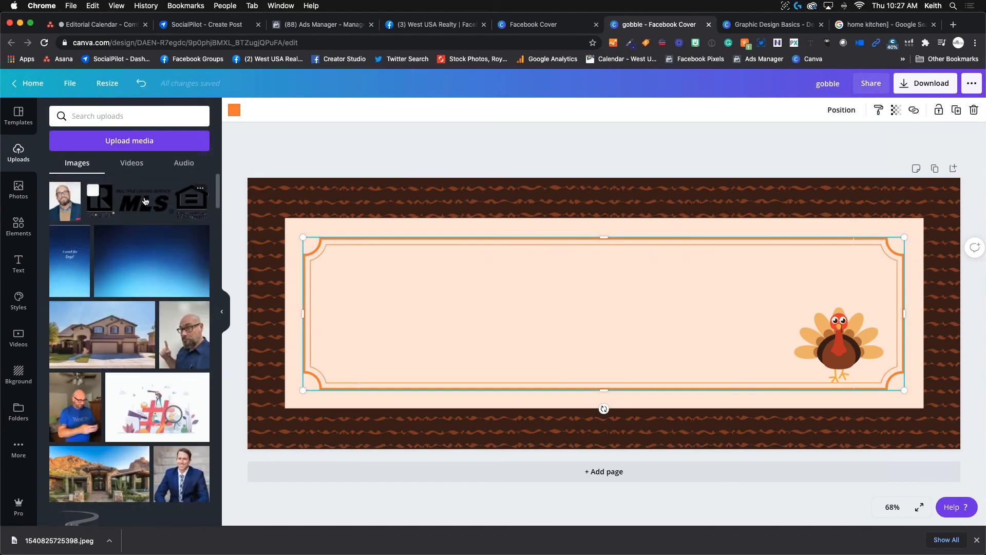
{"action": "left_click", "coordinate": [145, 201]}
{"action": "left_click_drag", "start_coordinate": [411, 377], "coordinate": [777, 266]}
{"action": "key", "text": "Delete"}
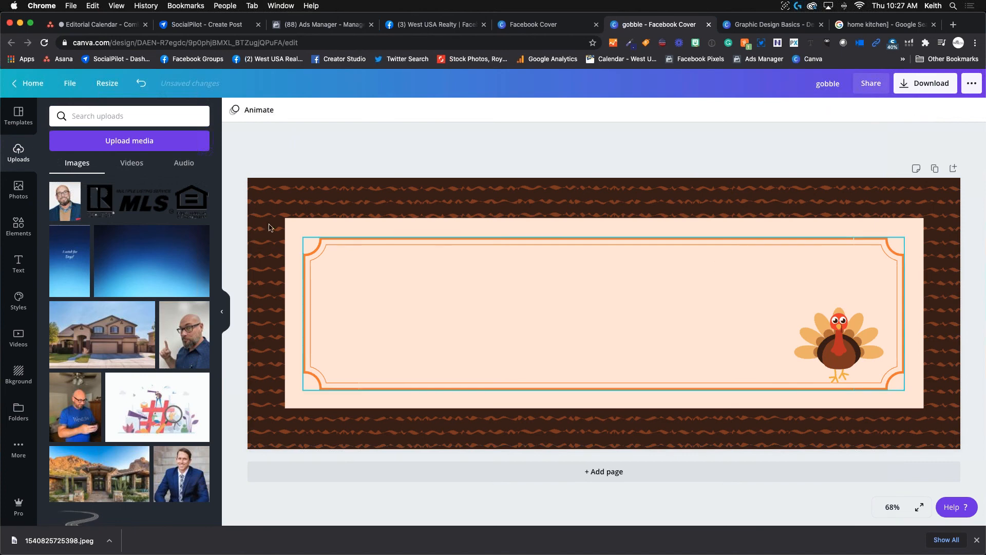
- Add the uploaded black REALTOR, MLS and Equal Housing logo strip, shrunk into the lower-right corner of the cream panel
{"action": "left_click", "coordinate": [135, 202]}
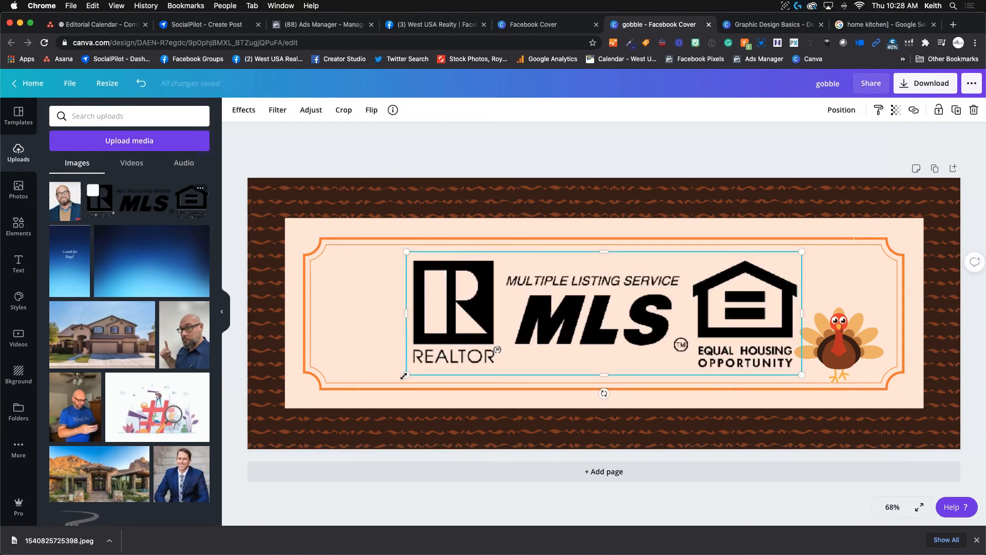
{"action": "left_click_drag", "start_coordinate": [403, 375], "coordinate": [888, 418]}
{"action": "left_click_drag", "start_coordinate": [850, 380], "coordinate": [905, 432]}
{"action": "left_click", "coordinate": [396, 314]}
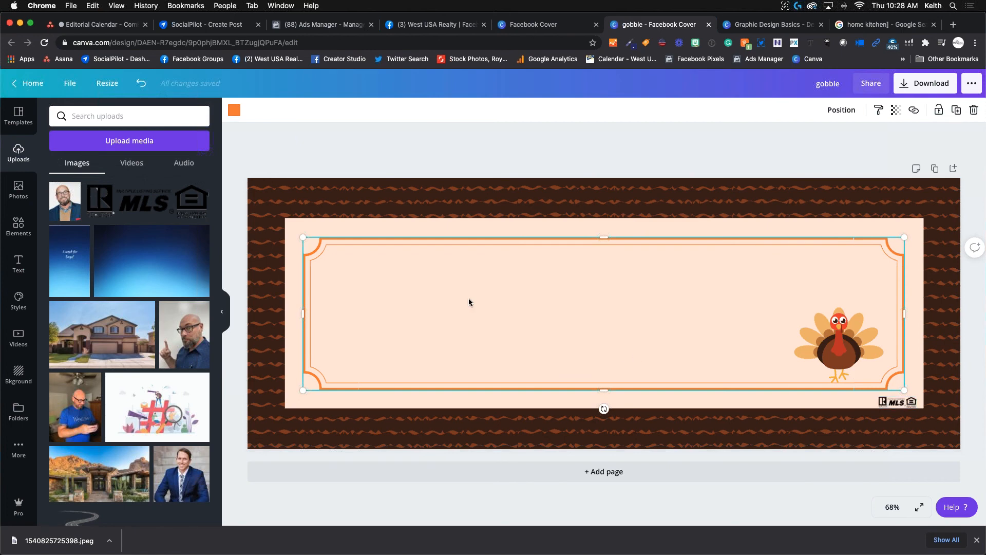
- Add the uploaded white West USA Realty logo and shrink it into the lower-left corner of the brown border
{"action": "scroll", "coordinate": [118, 280], "scroll_direction": "down", "scroll_amount": 3}
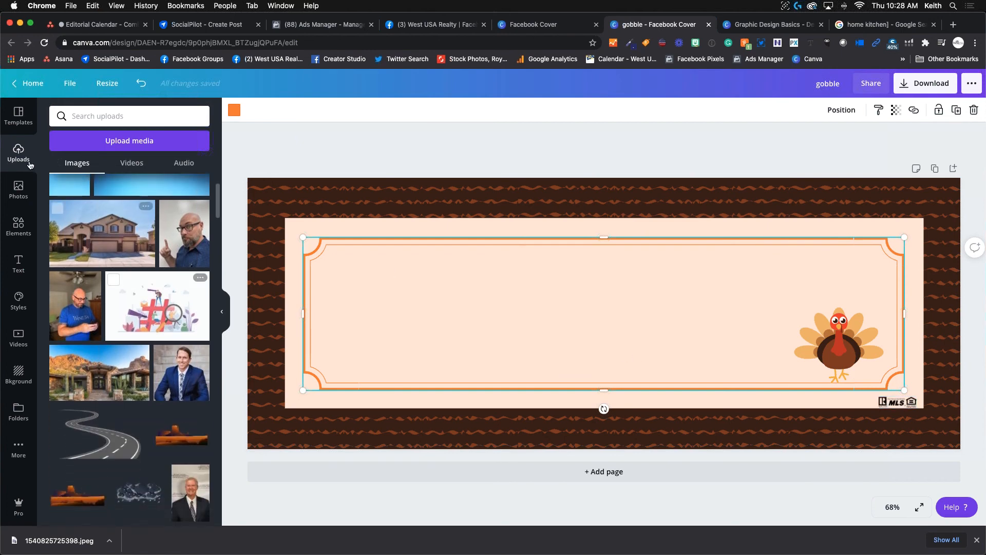
{"action": "scroll", "coordinate": [135, 313], "scroll_direction": "up", "scroll_amount": 3}
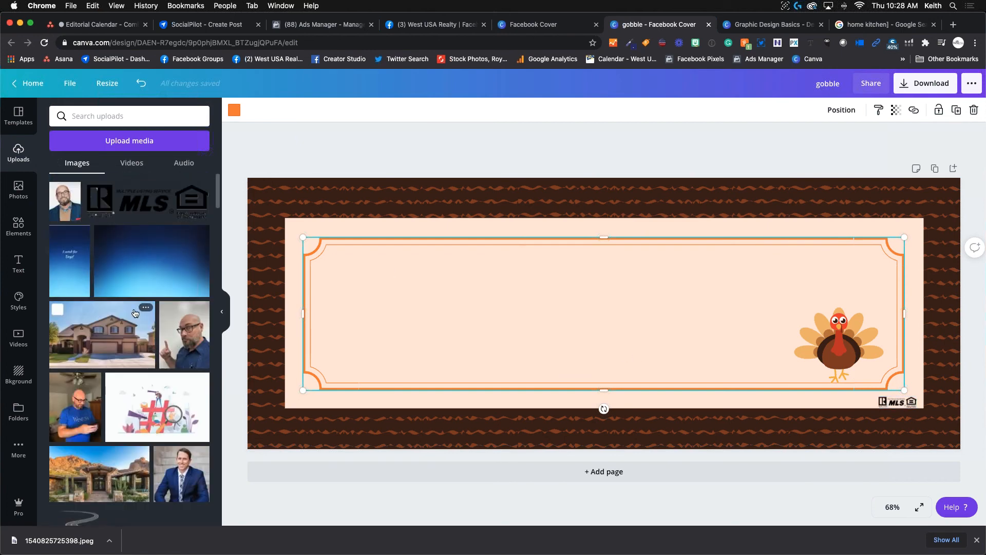
{"action": "scroll", "coordinate": [135, 313], "scroll_direction": "down", "scroll_amount": 10}
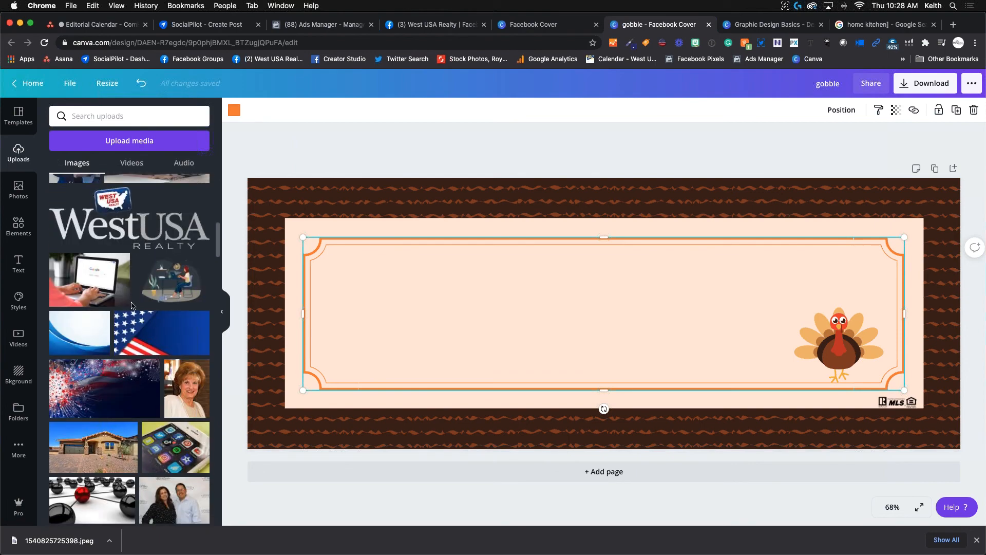
{"action": "left_click", "coordinate": [135, 225]}
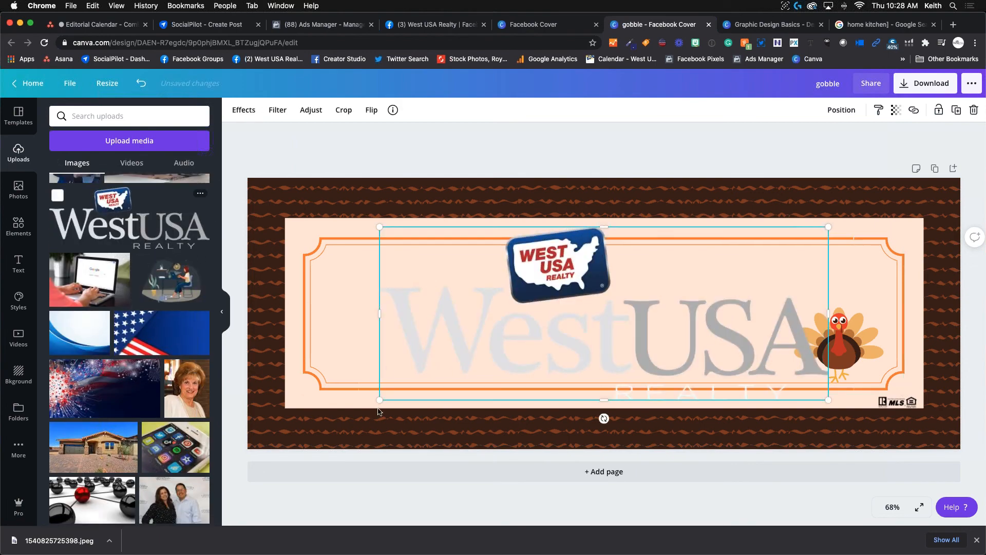
{"action": "left_click_drag", "start_coordinate": [381, 400], "coordinate": [302, 456]}
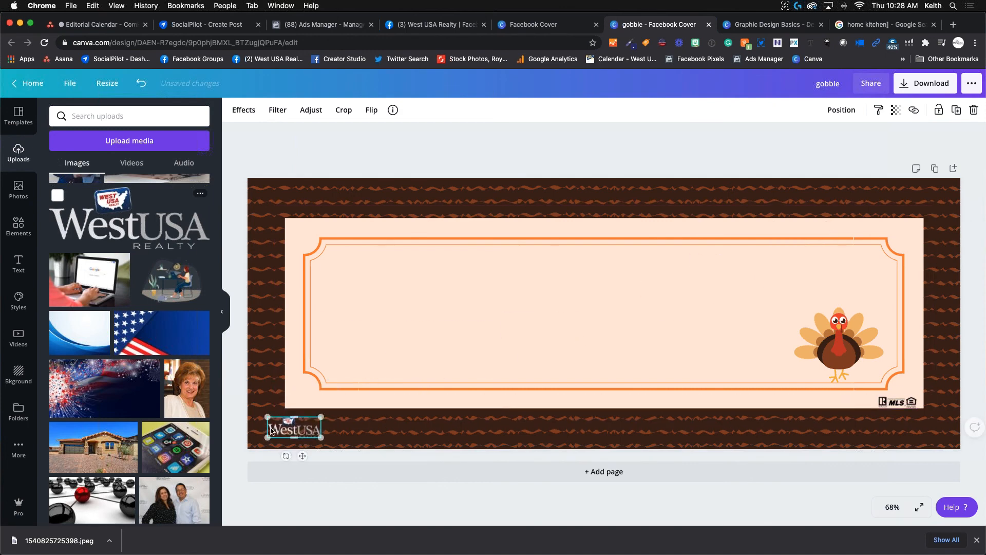
- Browse the stock photos and open the list of additional Canva apps and integrations
{"action": "left_click", "coordinate": [20, 192]}
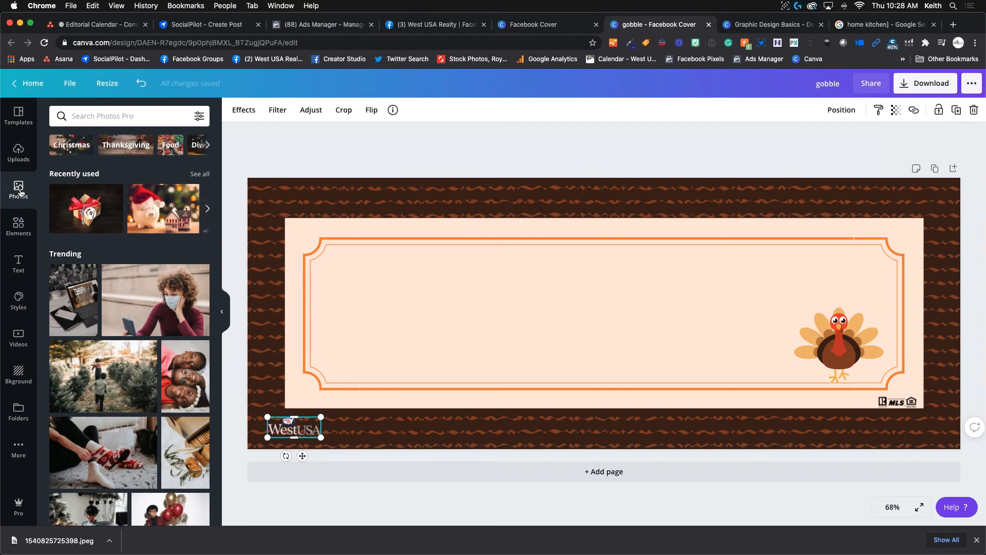
{"action": "scroll", "coordinate": [118, 308], "scroll_direction": "down", "scroll_amount": 15}
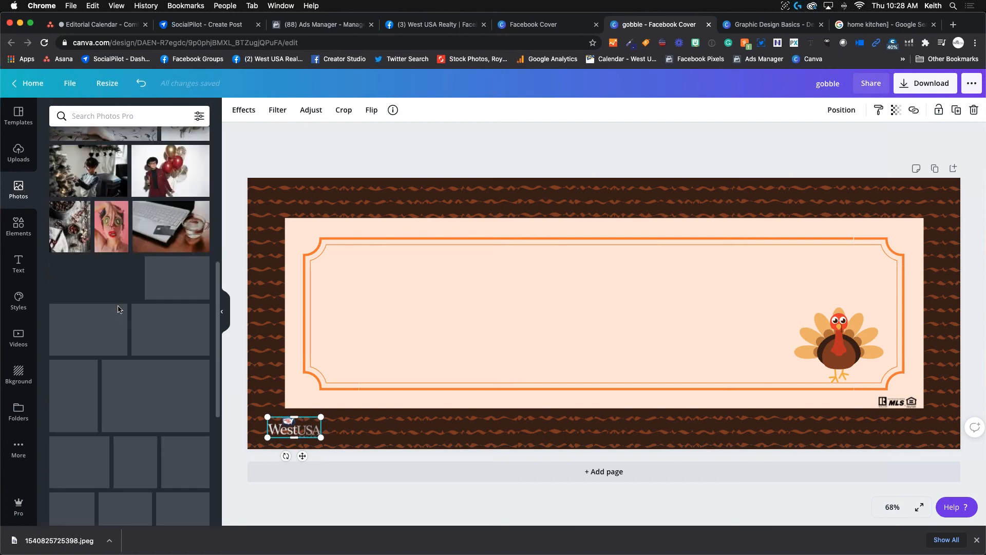
{"action": "scroll", "coordinate": [118, 309], "scroll_direction": "down", "scroll_amount": 15}
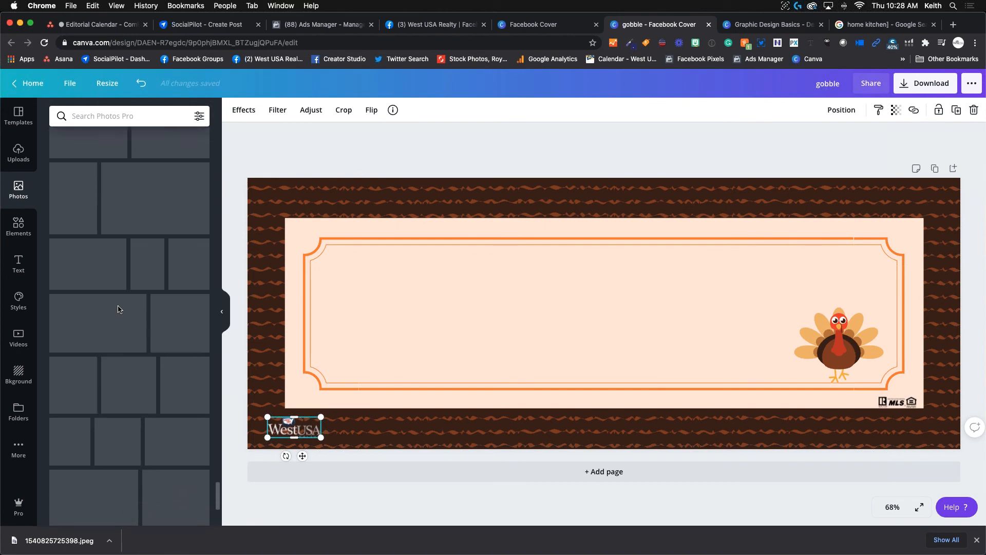
{"action": "scroll", "coordinate": [118, 308], "scroll_direction": "up", "scroll_amount": 20}
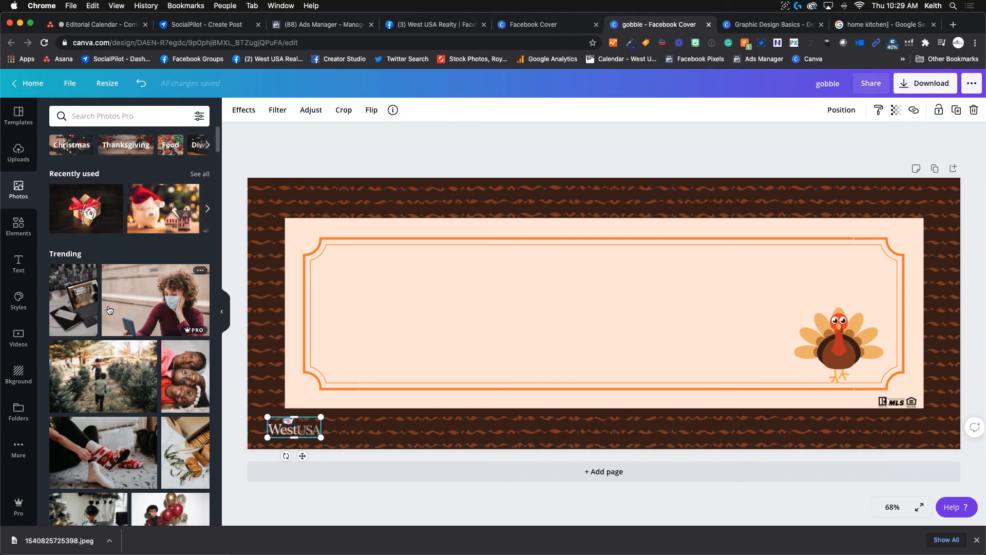
{"action": "left_click", "coordinate": [19, 450]}
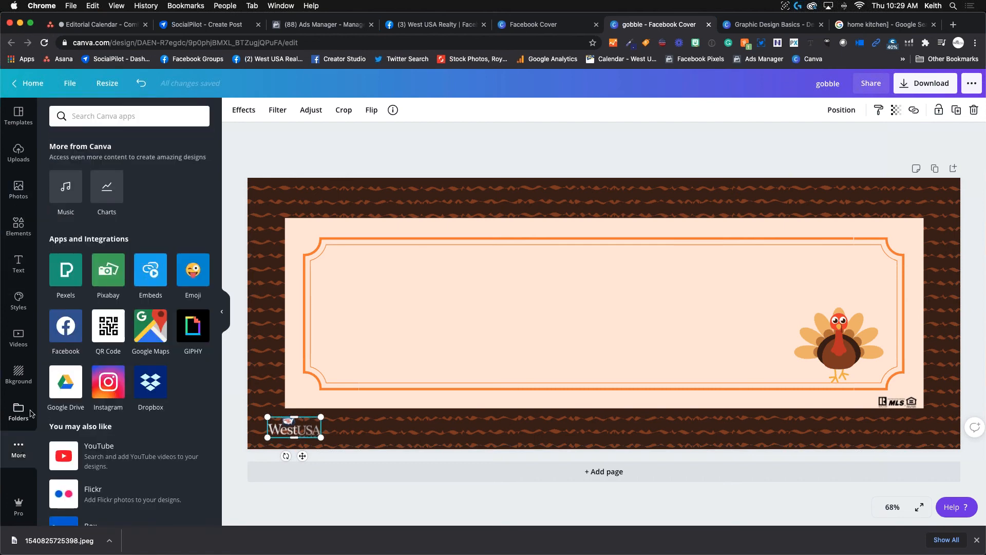
- Open the Pixabay integration and search its free images for "real estate", looking through the results
{"action": "left_click", "coordinate": [103, 275]}
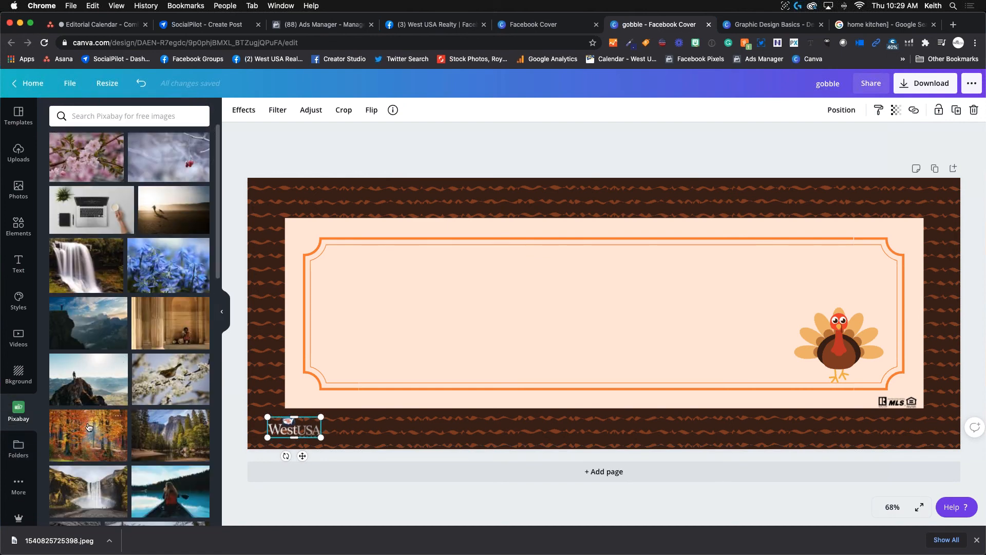
{"action": "scroll", "coordinate": [88, 426], "scroll_direction": "down", "scroll_amount": 10}
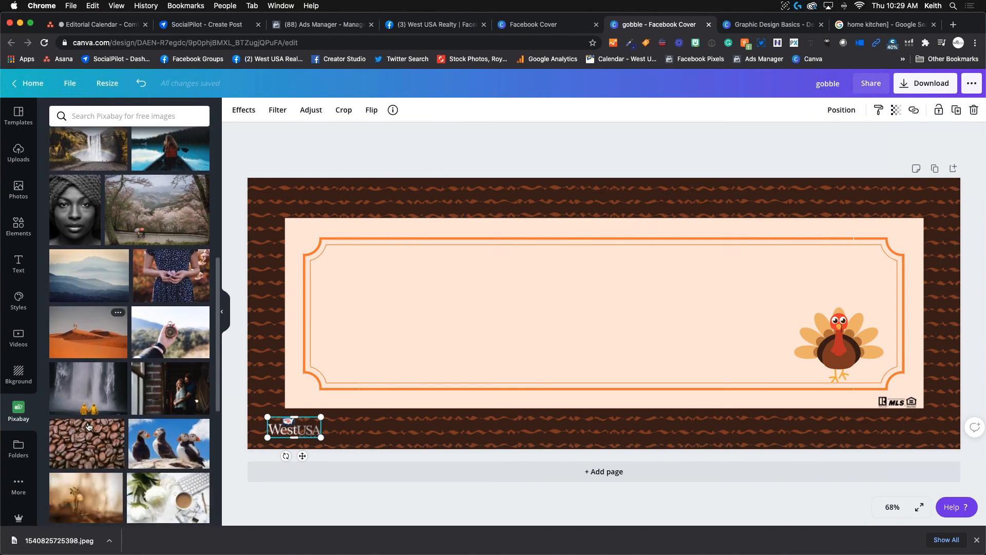
{"action": "scroll", "coordinate": [89, 426], "scroll_direction": "down", "scroll_amount": 3}
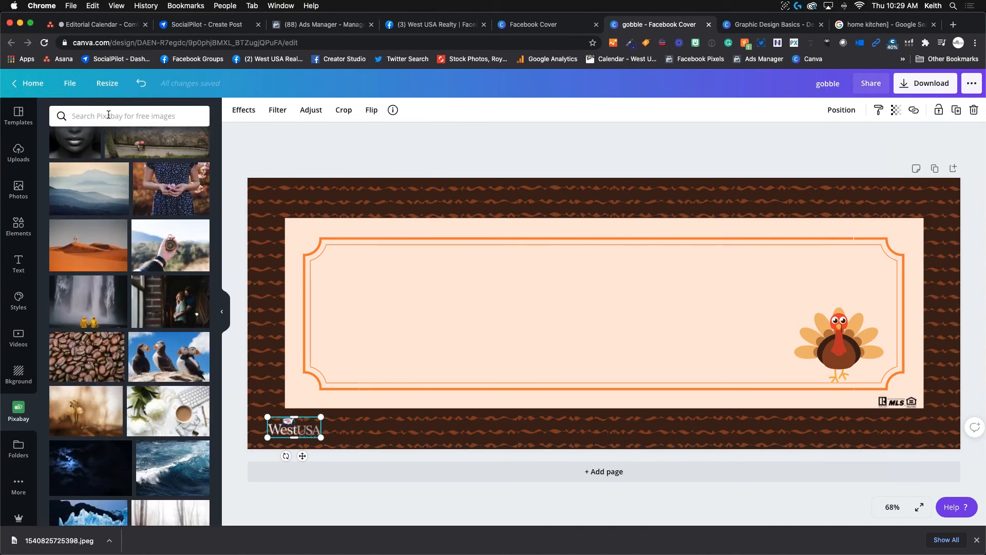
{"action": "left_click", "coordinate": [109, 115]}
{"action": "type", "text": "real estat"}
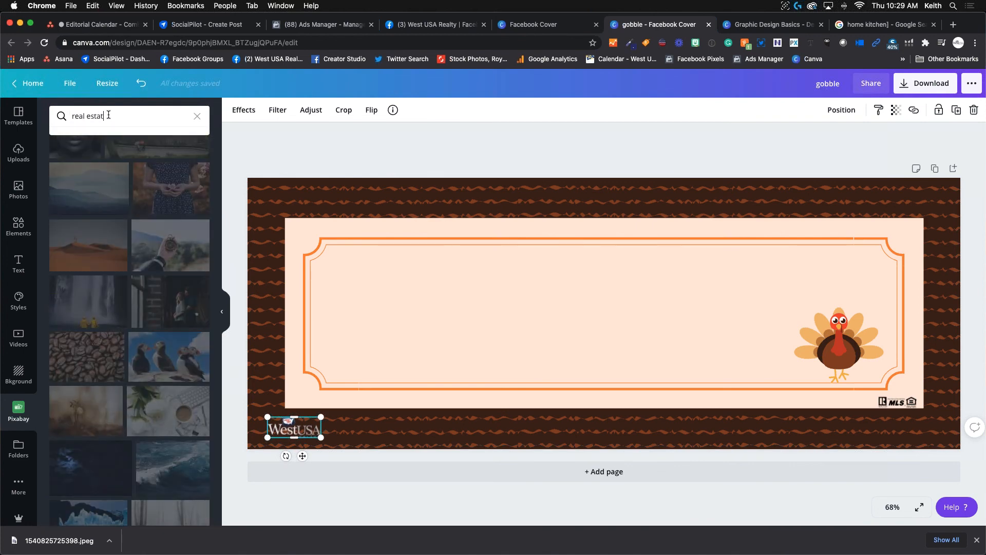
{"action": "type", "text": "e"}
{"action": "key", "text": "Return"}
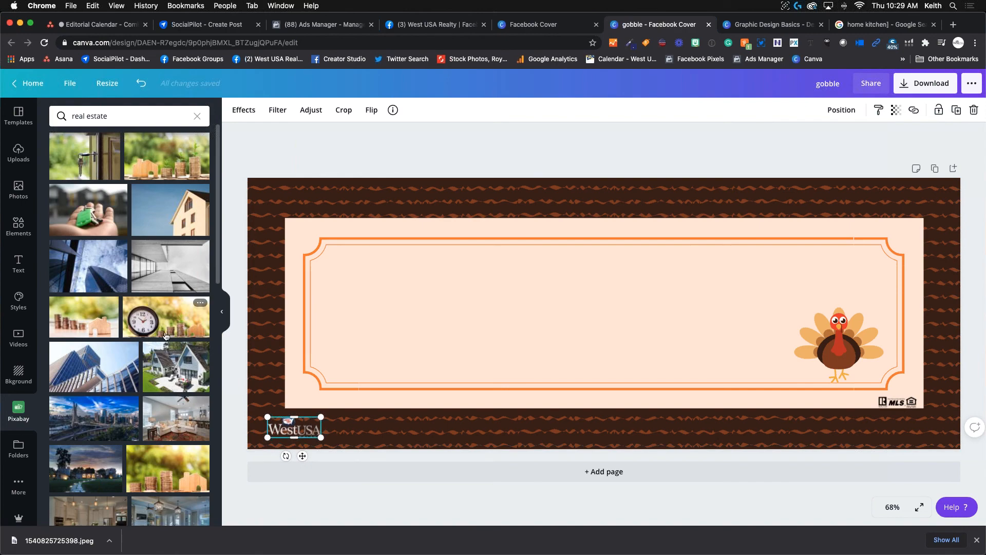
{"action": "scroll", "coordinate": [107, 402], "scroll_direction": "down", "scroll_amount": 5}
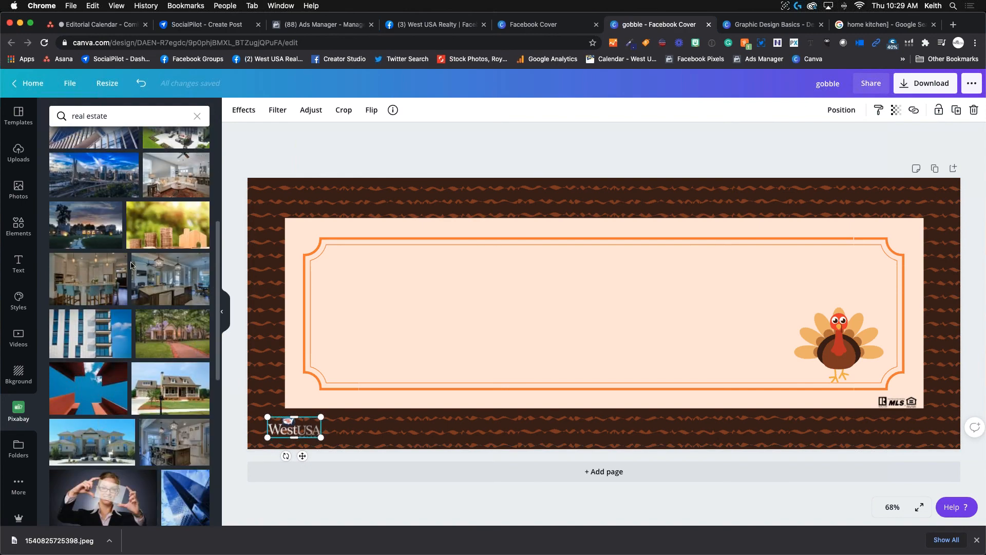
- Search the Pixabay images for "mountain" and look through the results
{"action": "left_click", "coordinate": [63, 114]}
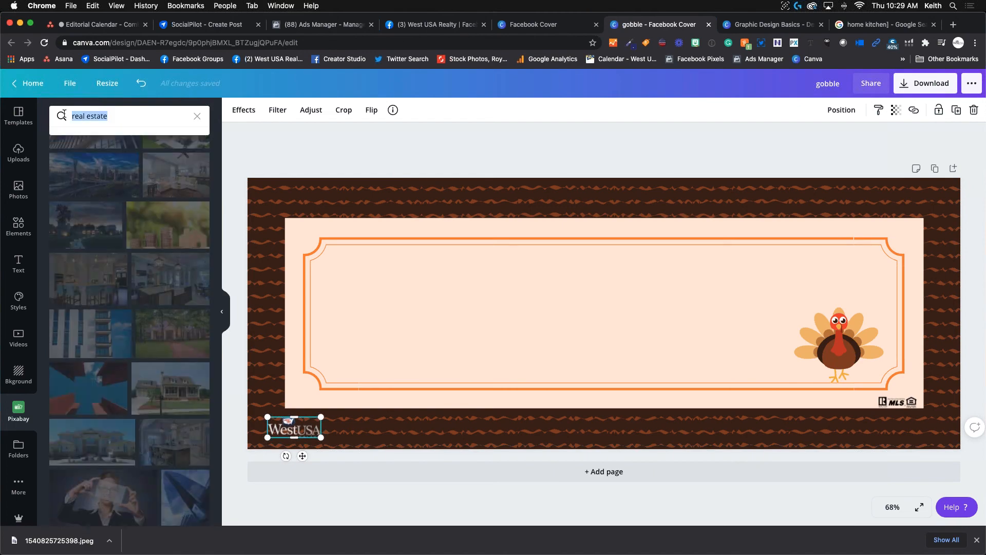
{"action": "key", "text": "BackSpace"}
{"action": "type", "text": "mountain"}
{"action": "key", "text": "Return"}
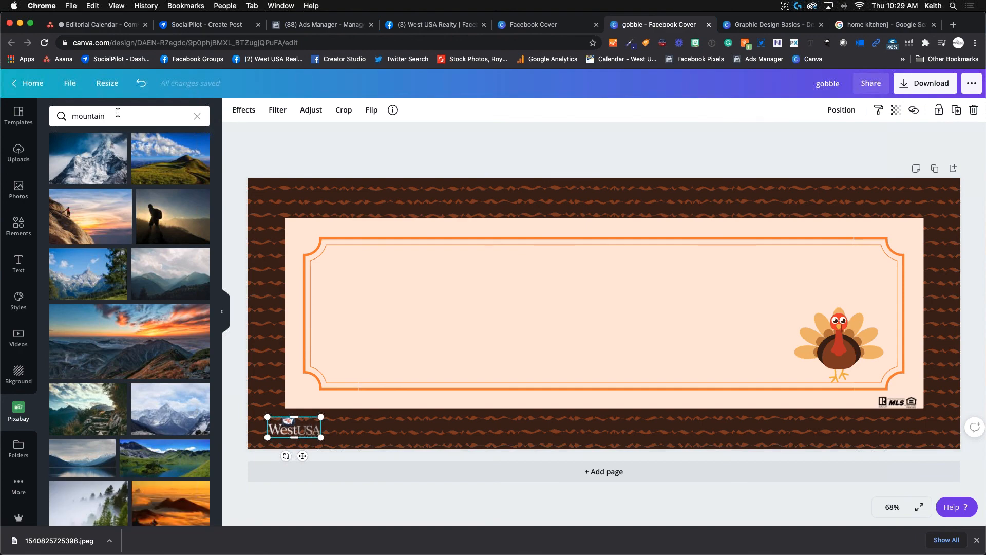
{"action": "scroll", "coordinate": [158, 307], "scroll_direction": "down", "scroll_amount": 10}
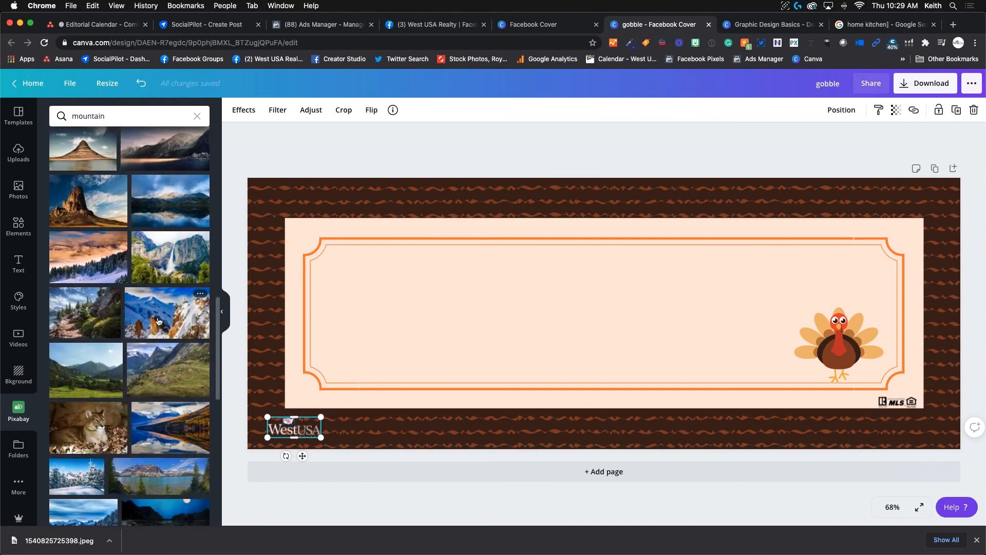
{"action": "scroll", "coordinate": [158, 319], "scroll_direction": "up", "scroll_amount": 10}
- Search Pixabay for "northern arizona", look through all the results for usable landscapes, and clear the search
{"action": "left_click_drag", "start_coordinate": [113, 116], "coordinate": [47, 109]}
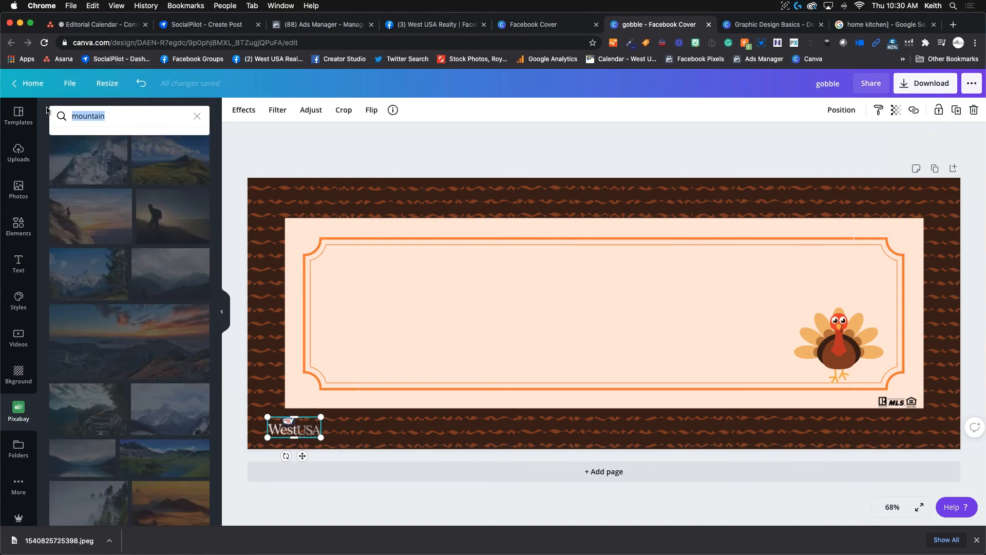
{"action": "key", "text": "BackSpace"}
{"action": "type", "text": "northern arizona"}
{"action": "key", "text": "Return"}
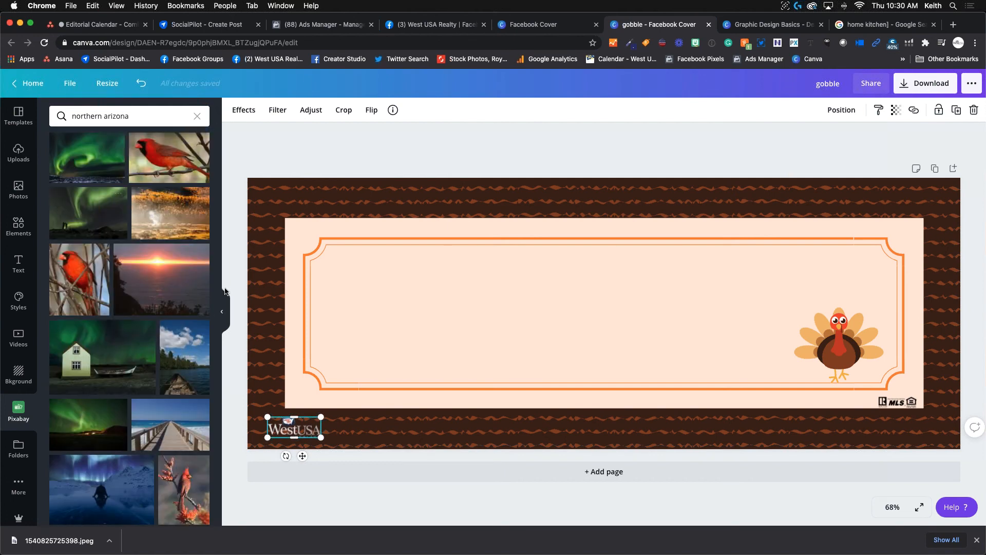
{"action": "scroll", "coordinate": [112, 292], "scroll_direction": "down", "scroll_amount": 5}
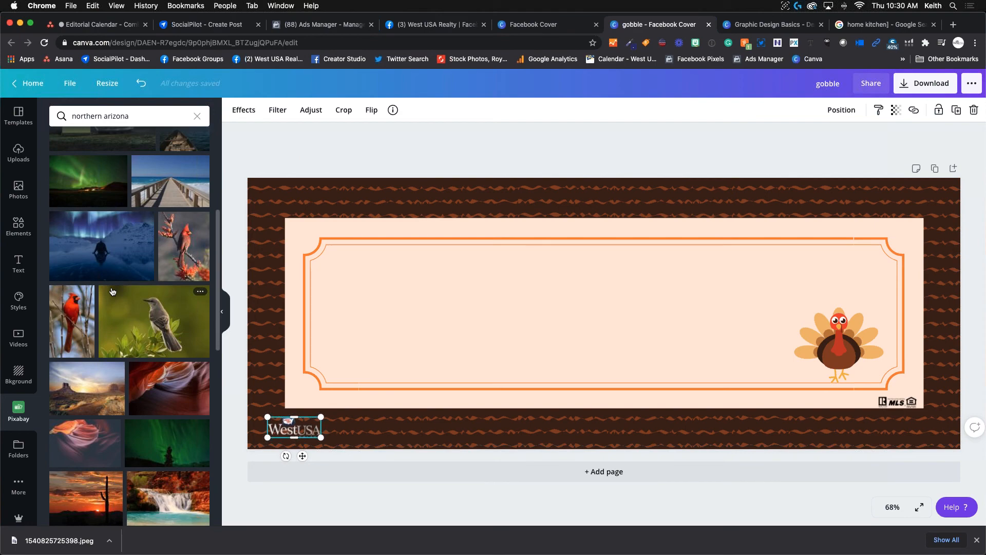
{"action": "scroll", "coordinate": [112, 292], "scroll_direction": "down", "scroll_amount": 8}
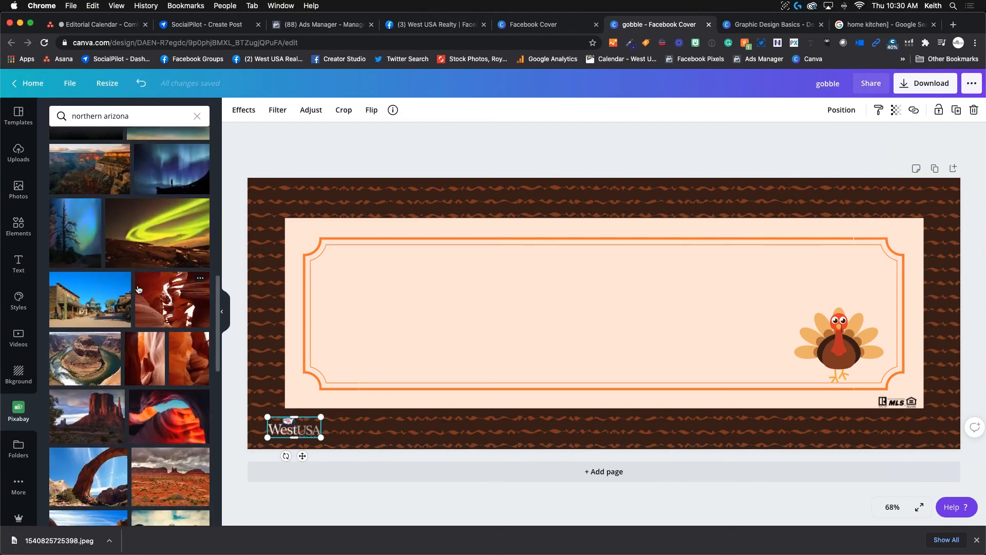
{"action": "scroll", "coordinate": [138, 289], "scroll_direction": "down", "scroll_amount": 1}
{"action": "scroll", "coordinate": [133, 303], "scroll_direction": "down", "scroll_amount": 2}
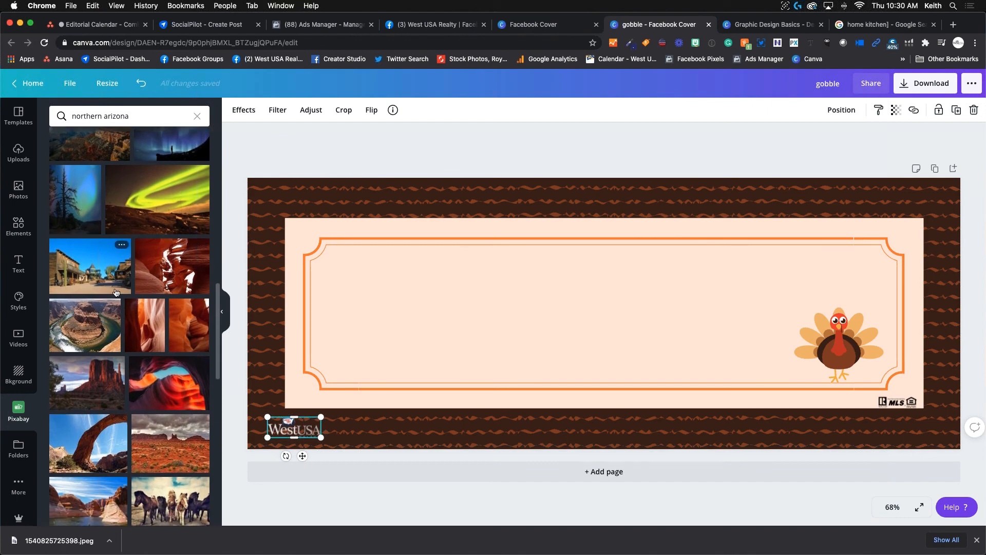
{"action": "scroll", "coordinate": [128, 325], "scroll_direction": "down", "scroll_amount": 10}
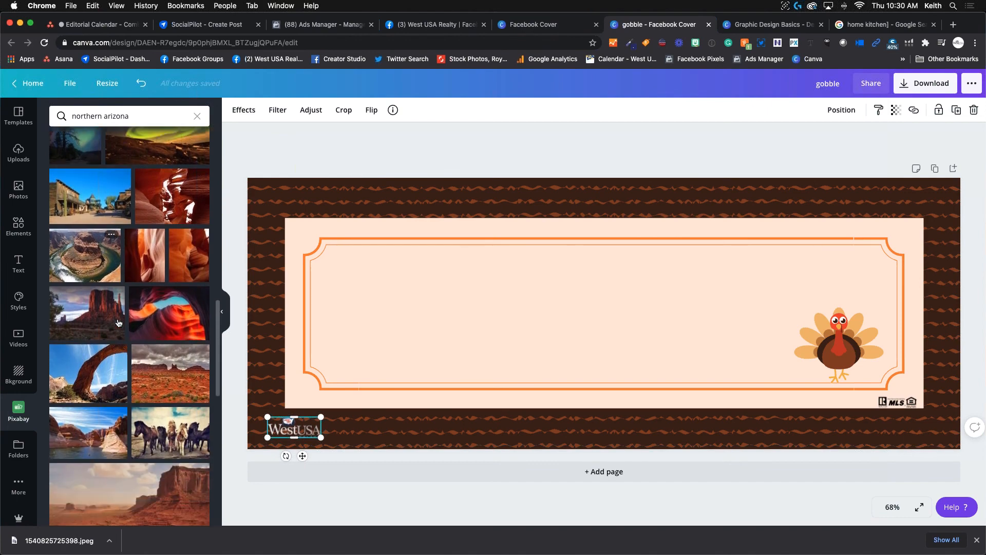
{"action": "scroll", "coordinate": [123, 321], "scroll_direction": "down", "scroll_amount": 7}
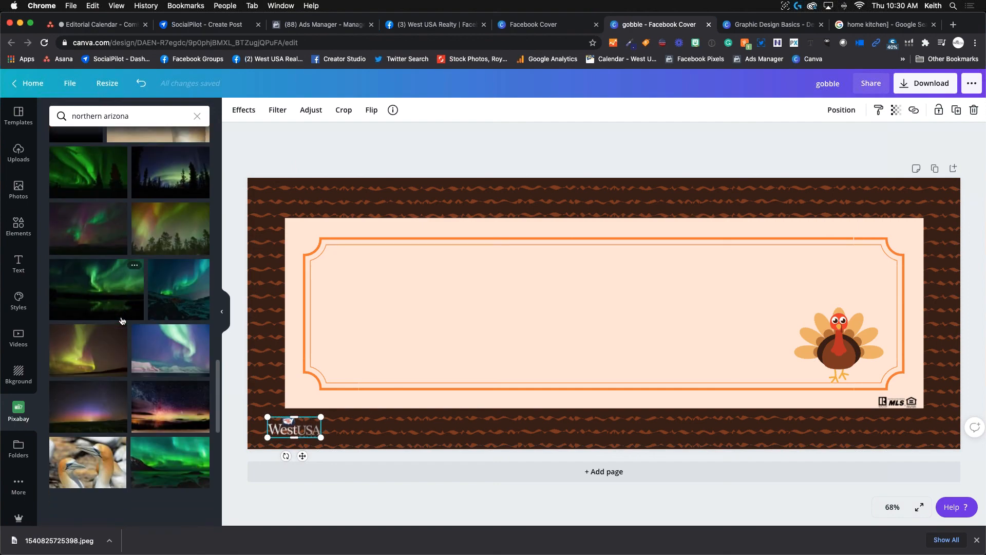
{"action": "scroll", "coordinate": [123, 321], "scroll_direction": "up", "scroll_amount": 9}
{"action": "scroll", "coordinate": [123, 321], "scroll_direction": "up", "scroll_amount": 10}
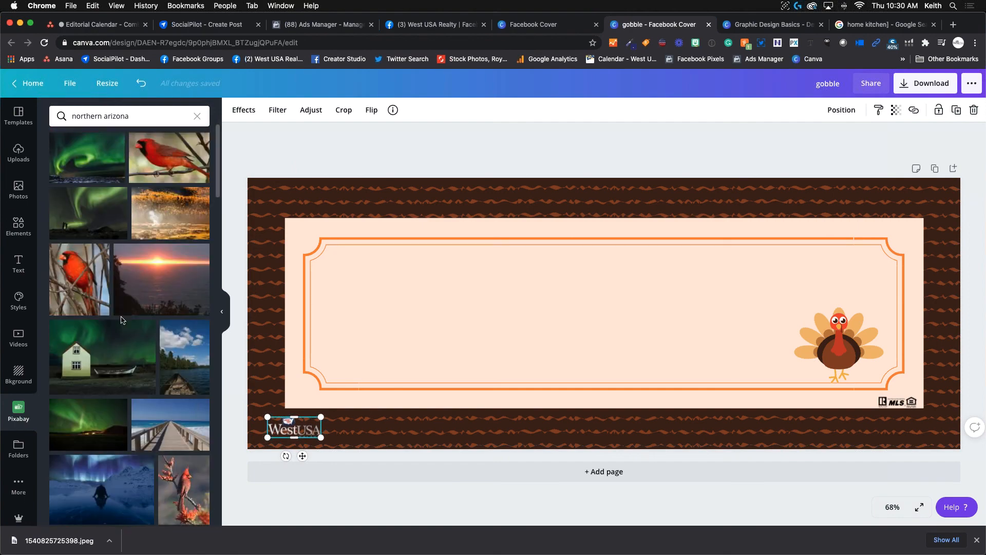
{"action": "left_click", "coordinate": [197, 116]}
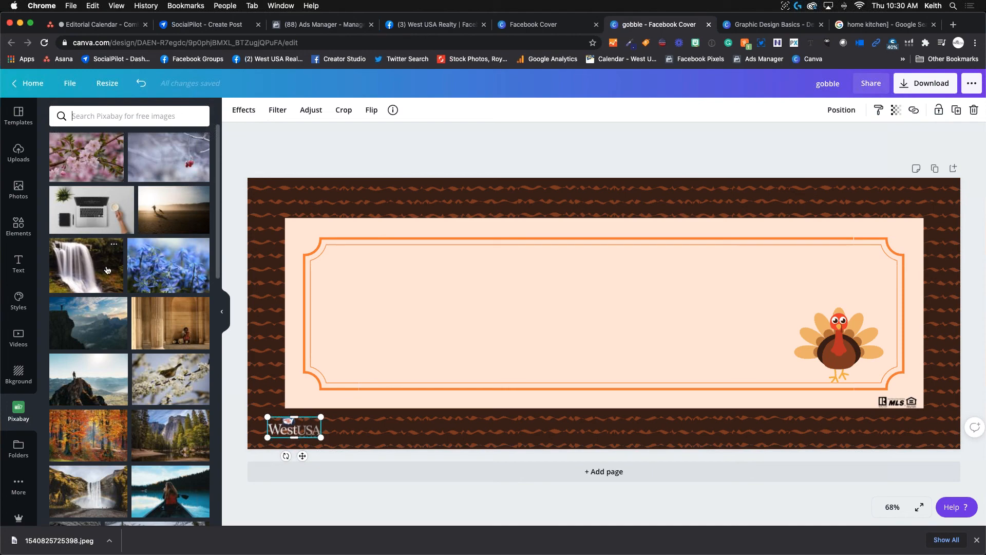
- Show the Thanksgiving category of the stock photo library
{"action": "left_click", "coordinate": [18, 153]}
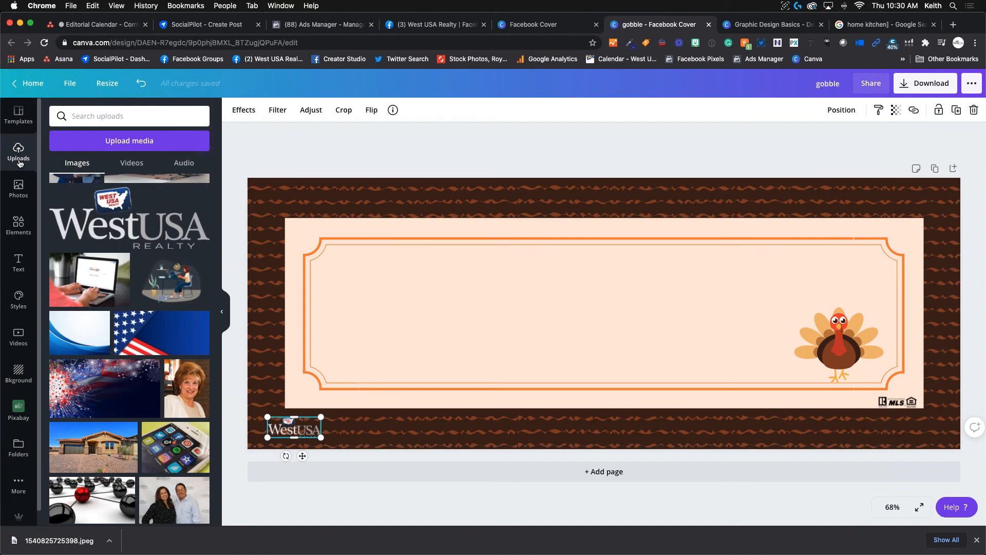
{"action": "left_click", "coordinate": [19, 189]}
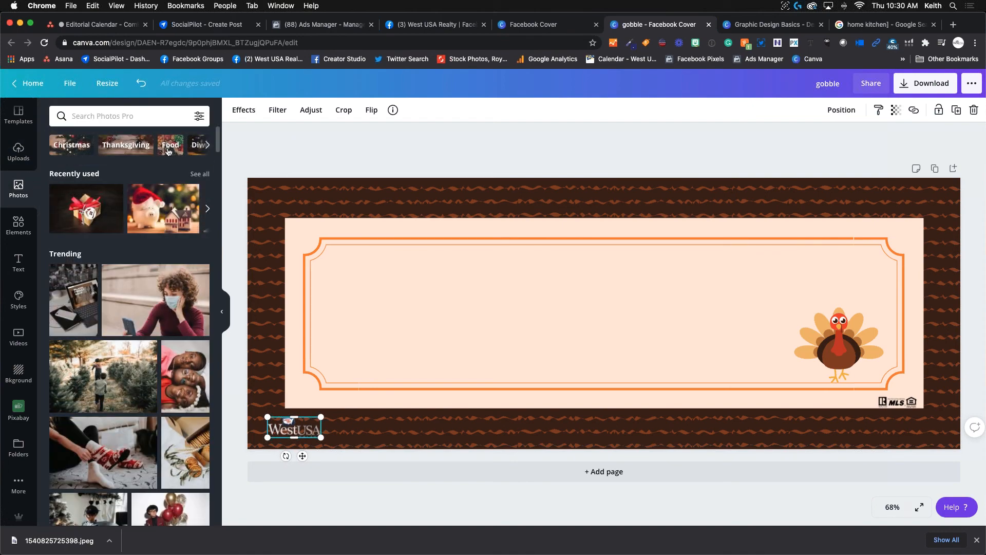
{"action": "left_click", "coordinate": [118, 150]}
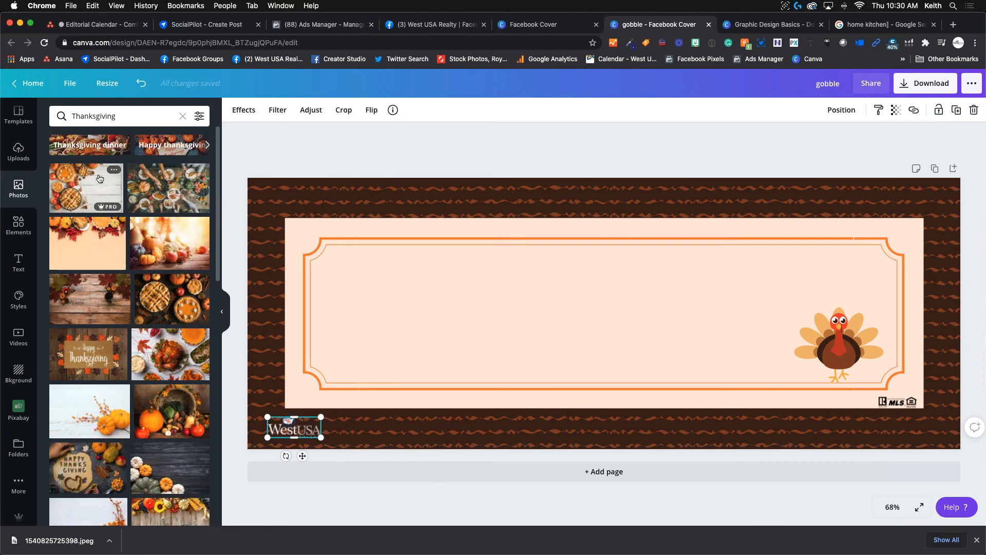
- Delete the leftmost section of the wavy-line pattern from the cover's brown border
{"action": "left_click", "coordinate": [398, 293]}
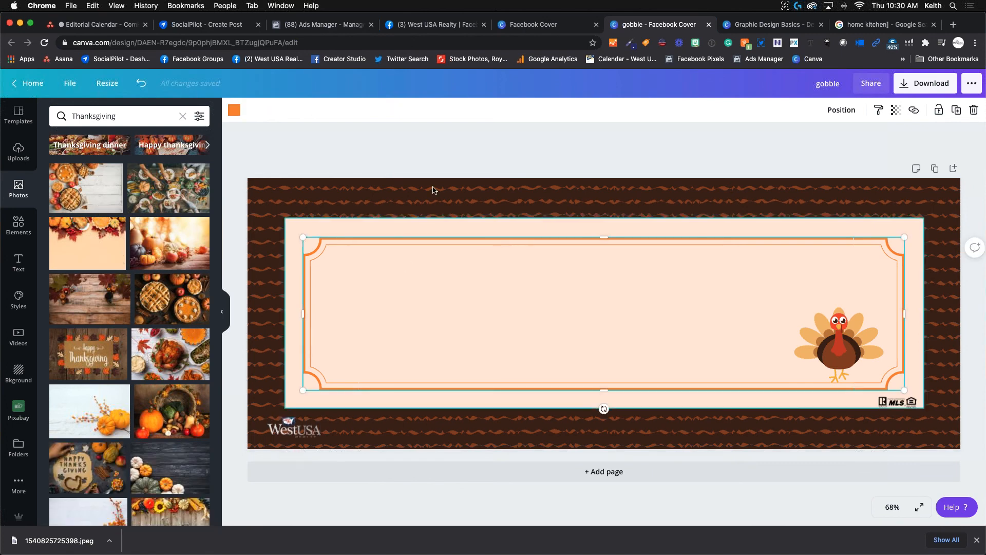
{"action": "left_click", "coordinate": [611, 195]}
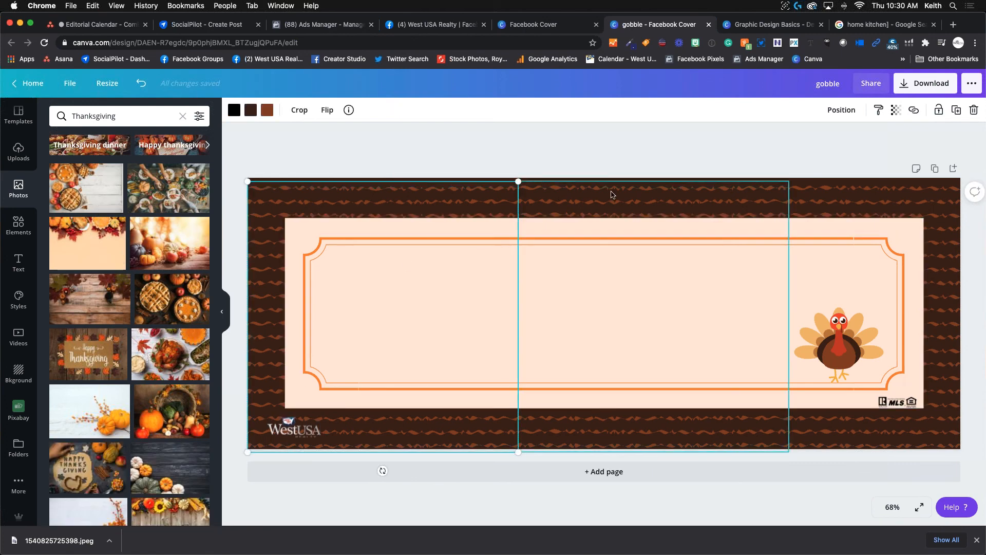
{"action": "left_click", "coordinate": [973, 110]}
{"action": "left_click", "coordinate": [798, 195]}
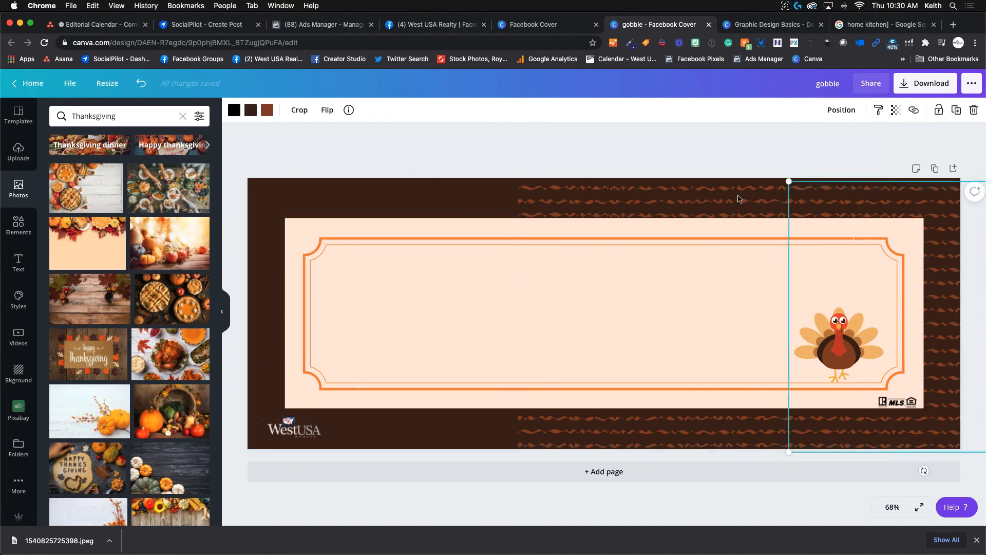
{"action": "left_click", "coordinate": [544, 146]}
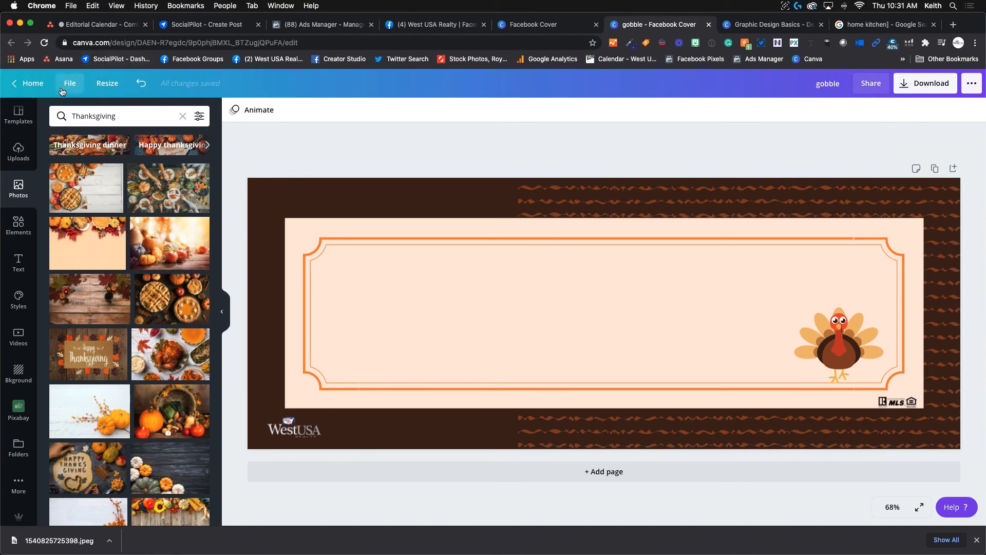
- Return to the Canva home page, search for "facebook cover", and create a blank Facebook Cover design
{"action": "left_click", "coordinate": [31, 85]}
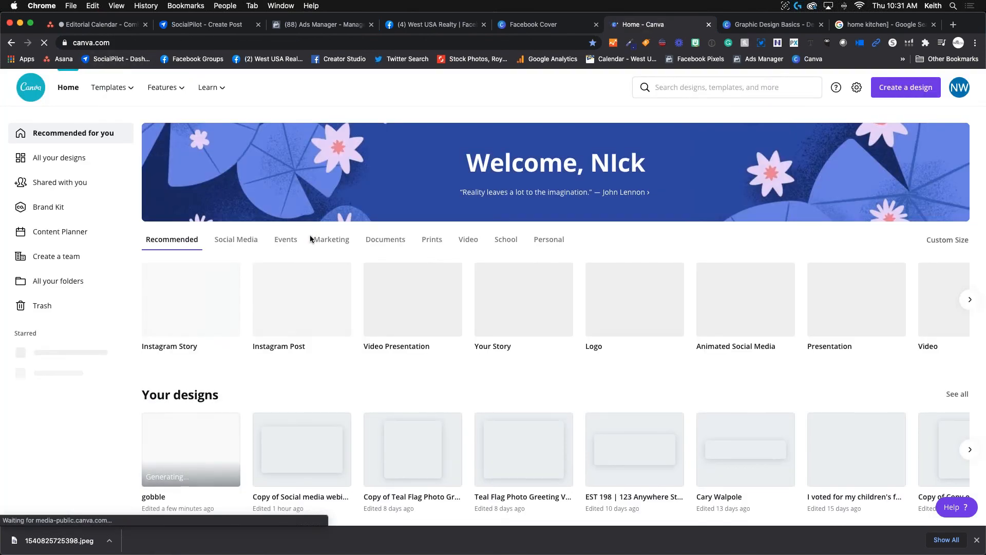
{"action": "left_click", "coordinate": [728, 88]}
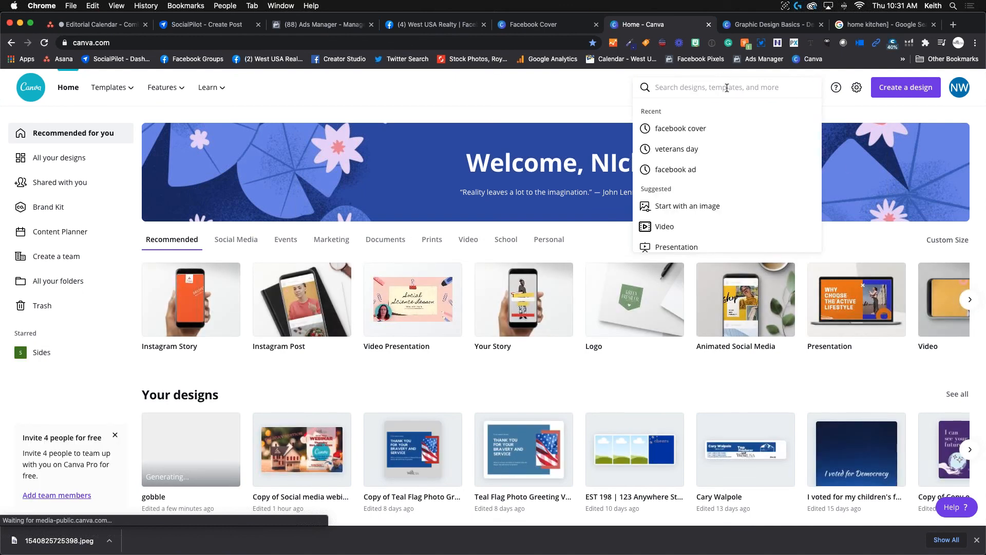
{"action": "type", "text": "fcebook"}
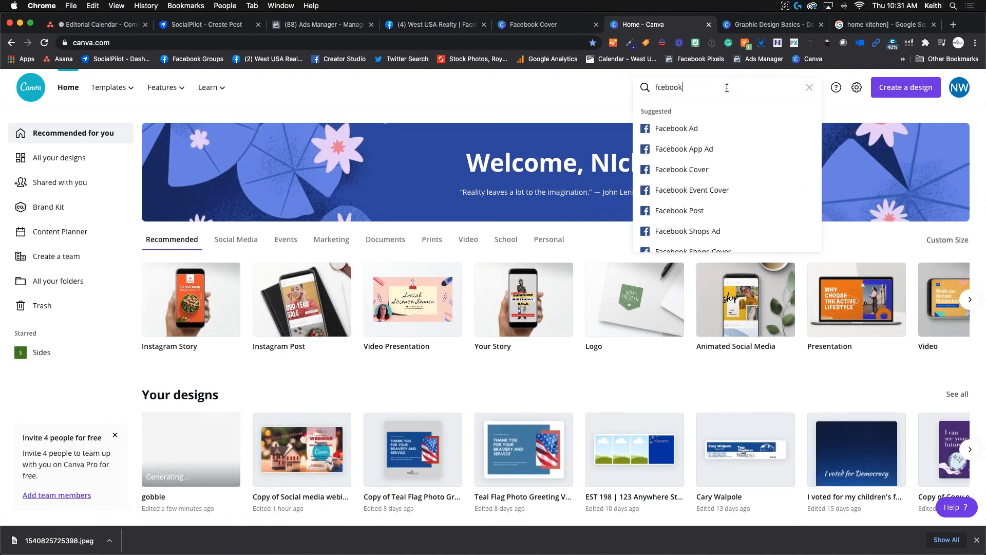
{"action": "key", "text": "BackSpace"}
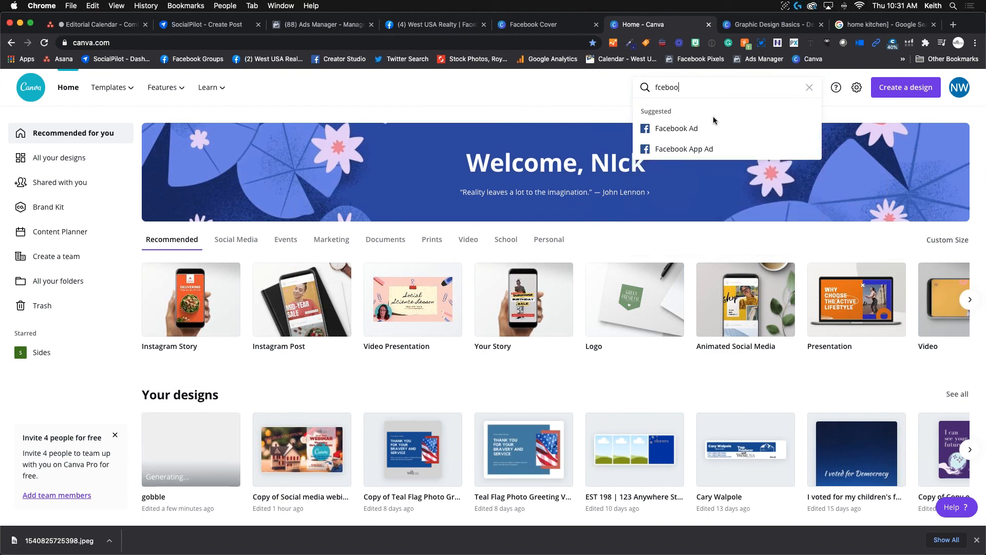
{"action": "key", "text": "BackSpace"}
{"action": "key", "text": "BackSpace"}
{"action": "key", "text": "BackSpace"}
{"action": "key", "text": "BackSpace"}
{"action": "key", "text": "BackSpace"}
{"action": "type", "text": "acebook"}
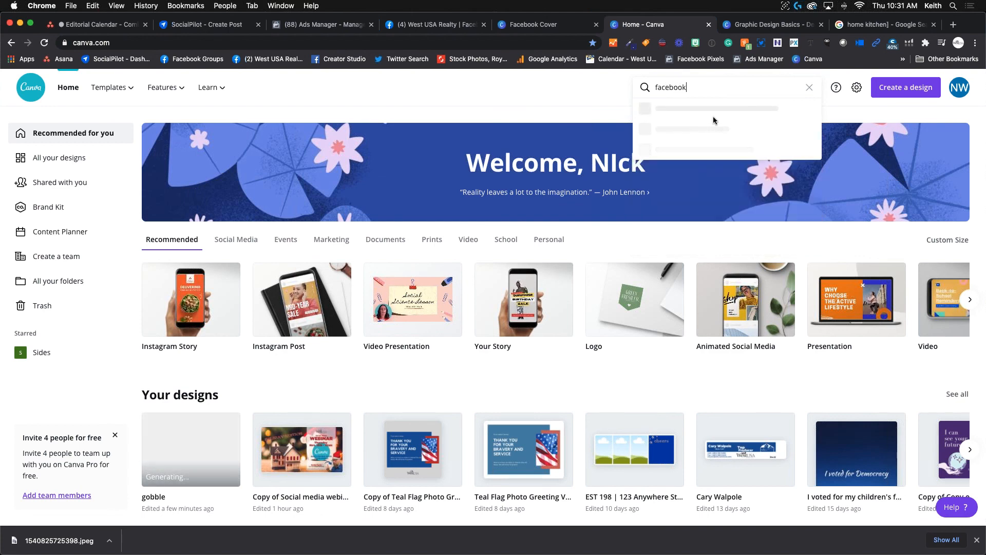
{"action": "type", "text": " cover"}
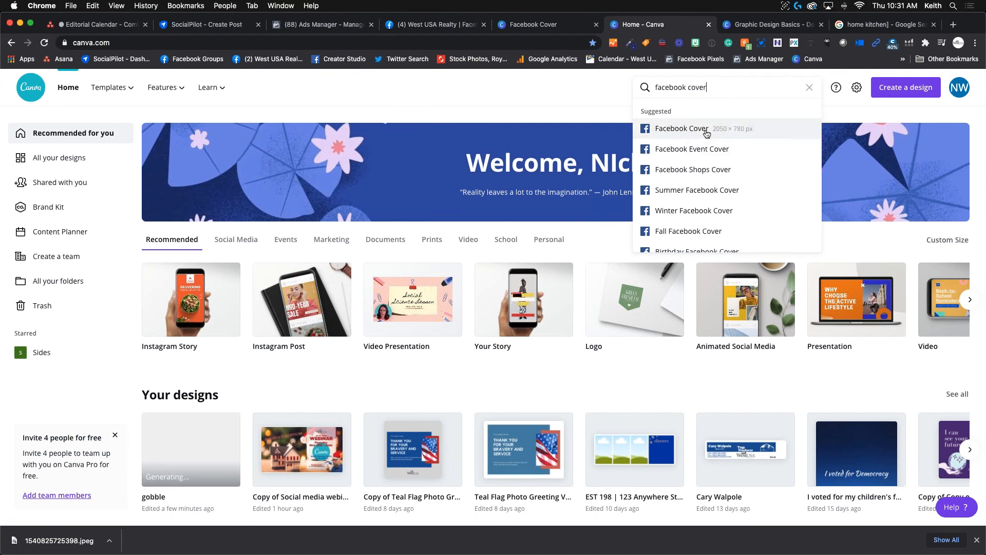
{"action": "left_click", "coordinate": [706, 133]}
{"action": "left_click", "coordinate": [293, 255]}
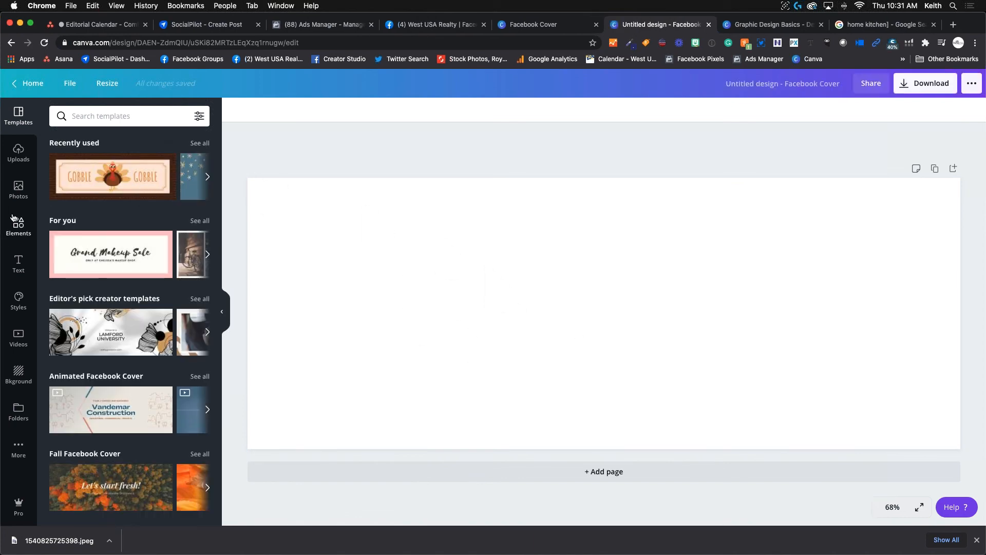
- Insert the Thanksgiving stock photo of pies and apples on white wood and enlarge it to fill the whole cover
{"action": "left_click", "coordinate": [18, 189]}
{"action": "left_click", "coordinate": [125, 146]}
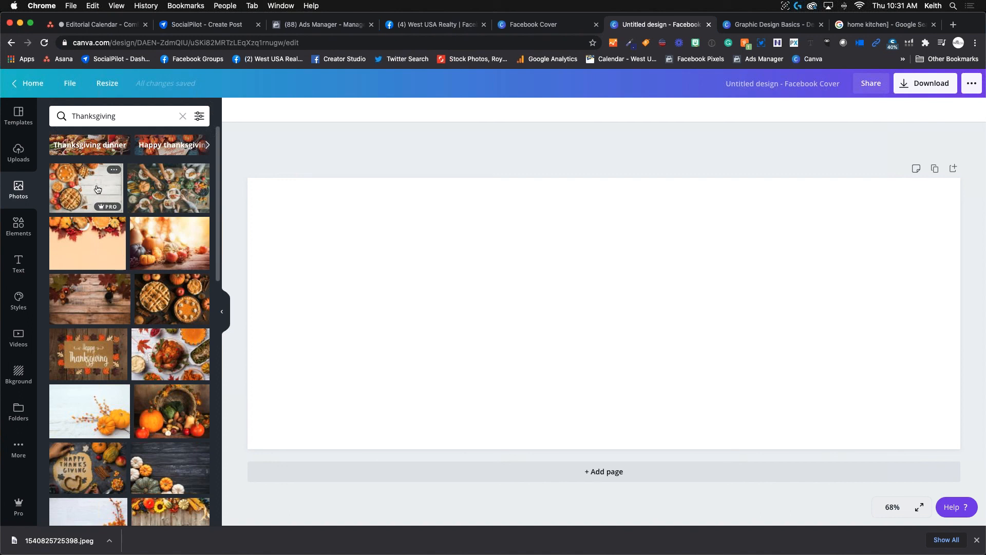
{"action": "left_click", "coordinate": [99, 188]}
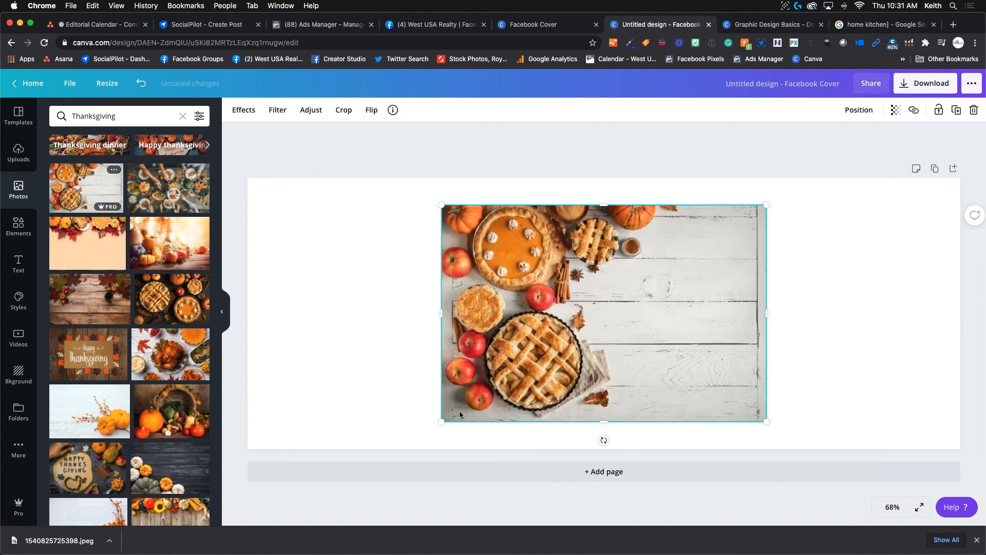
{"action": "left_click_drag", "start_coordinate": [441, 420], "coordinate": [192, 466]}
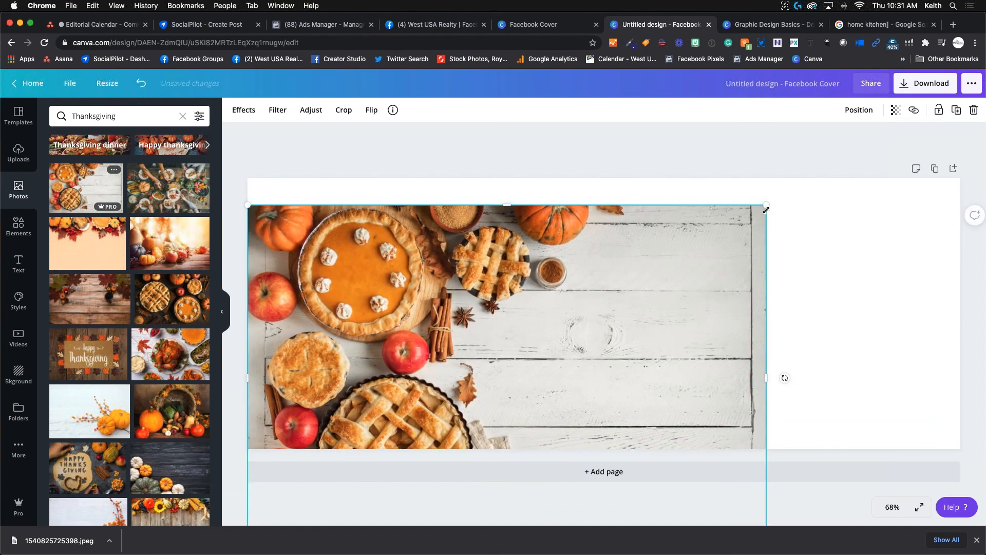
{"action": "left_click_drag", "start_coordinate": [766, 210], "coordinate": [983, 118]}
{"action": "left_click_drag", "start_coordinate": [731, 264], "coordinate": [735, 351]}
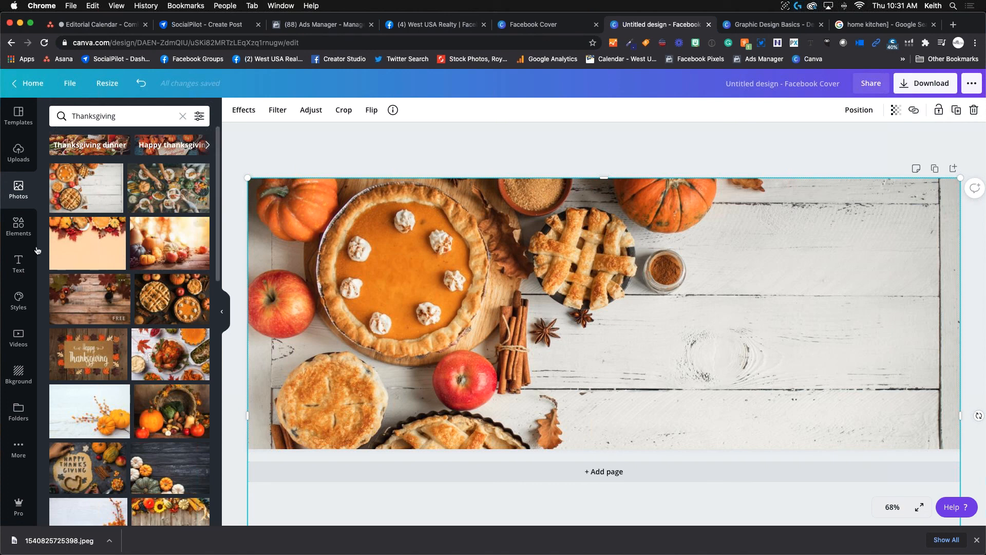
- Look through the elements library's categories, from lines, shapes and frames to charts, grids, gradients and illustration collections
{"action": "left_click", "coordinate": [18, 222]}
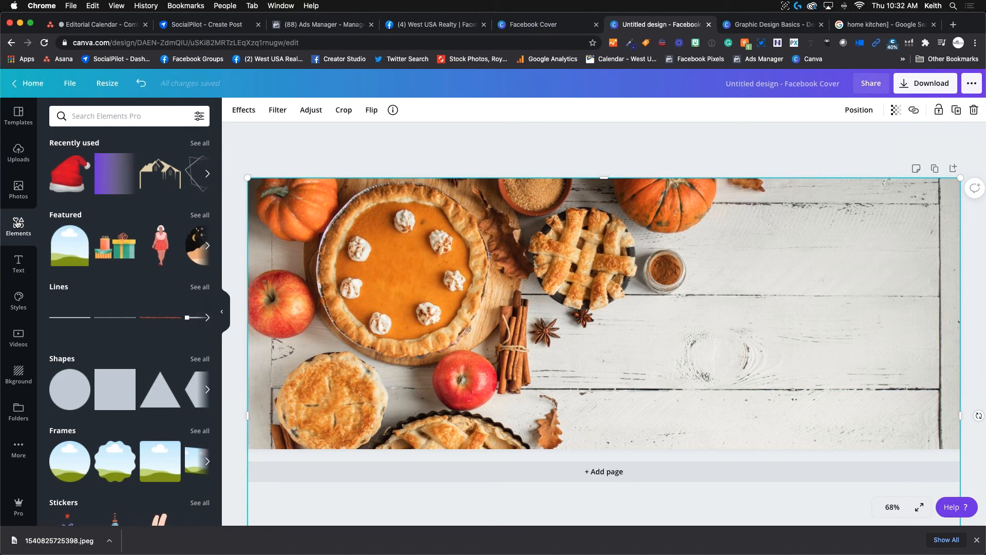
{"action": "scroll", "coordinate": [102, 352], "scroll_direction": "down", "scroll_amount": 6}
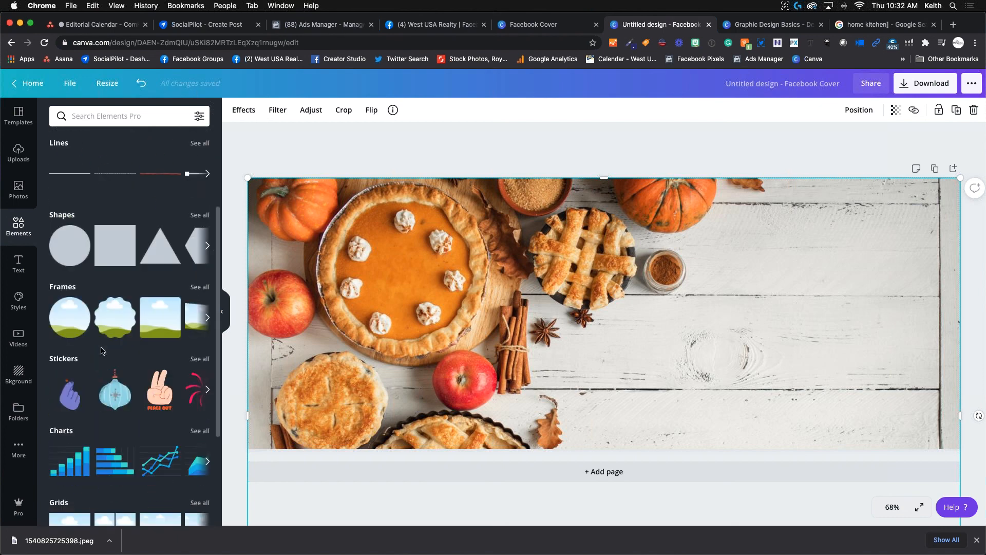
{"action": "scroll", "coordinate": [102, 352], "scroll_direction": "down", "scroll_amount": 4}
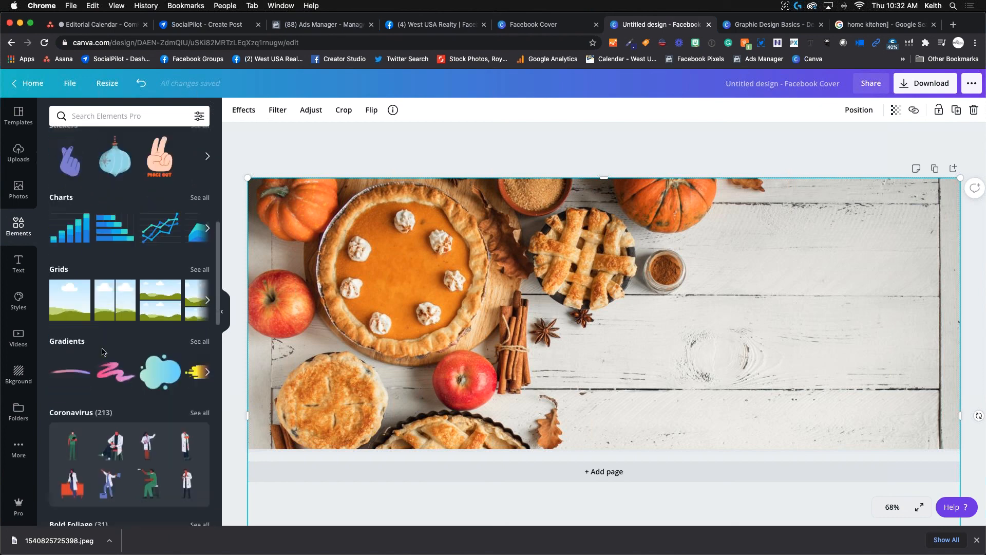
{"action": "scroll", "coordinate": [102, 351], "scroll_direction": "down", "scroll_amount": 5}
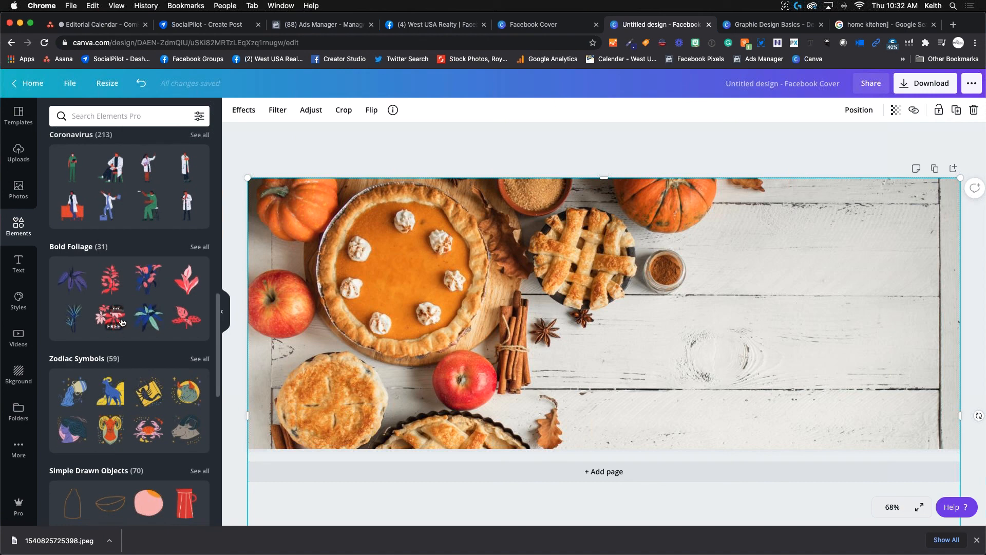
{"action": "scroll", "coordinate": [122, 322], "scroll_direction": "down", "scroll_amount": 7}
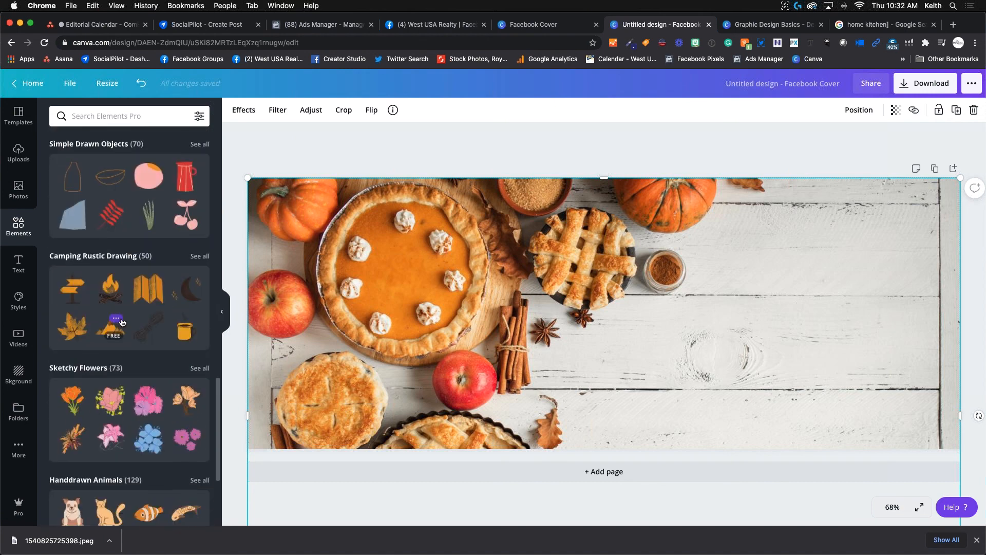
{"action": "scroll", "coordinate": [132, 301], "scroll_direction": "down", "scroll_amount": 5}
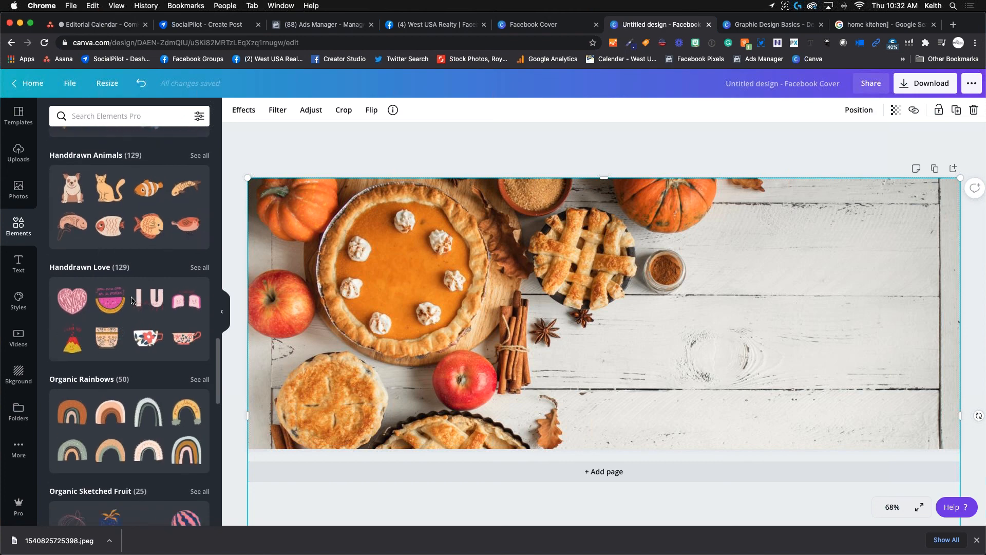
{"action": "scroll", "coordinate": [132, 300], "scroll_direction": "down", "scroll_amount": 3}
{"action": "scroll", "coordinate": [133, 298], "scroll_direction": "up", "scroll_amount": 15}
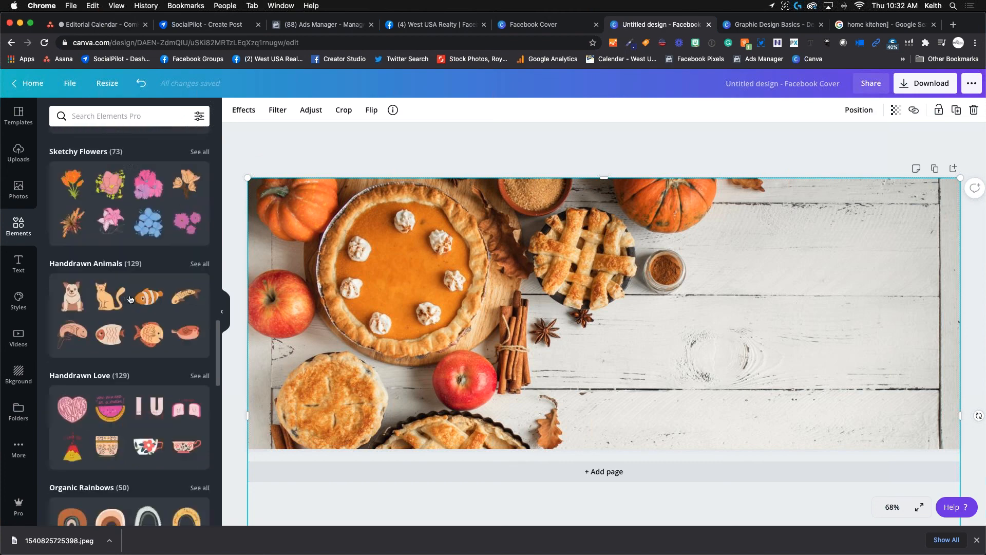
{"action": "scroll", "coordinate": [135, 296], "scroll_direction": "up", "scroll_amount": 5}
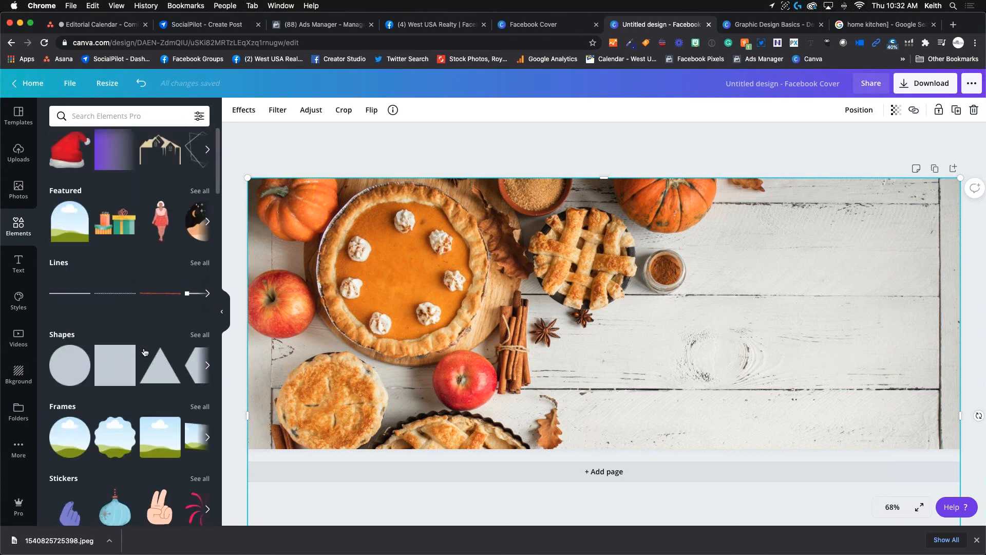
- Search the elements library for "turkey" and browse the graphics
{"action": "left_click", "coordinate": [99, 109]}
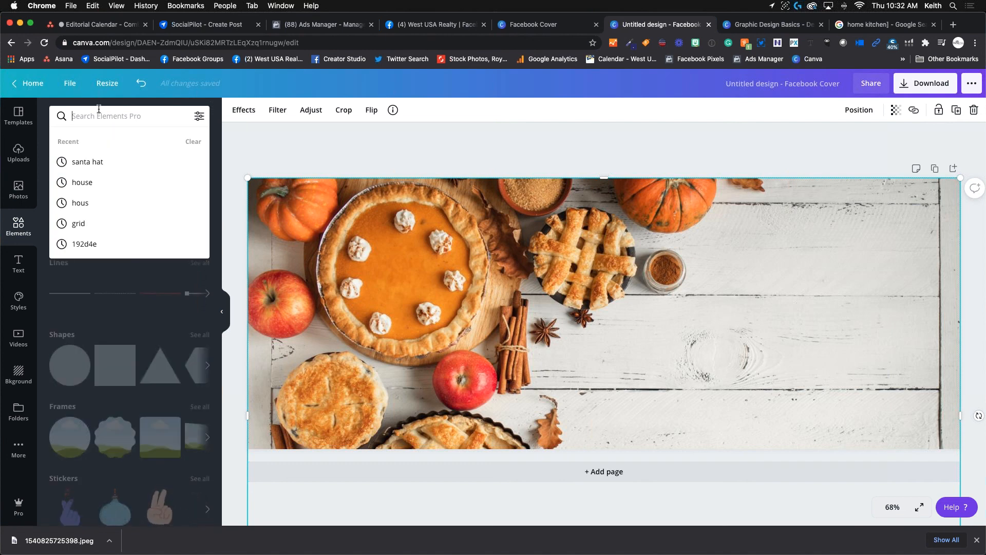
{"action": "type", "text": "tu"}
{"action": "type", "text": "rkey"}
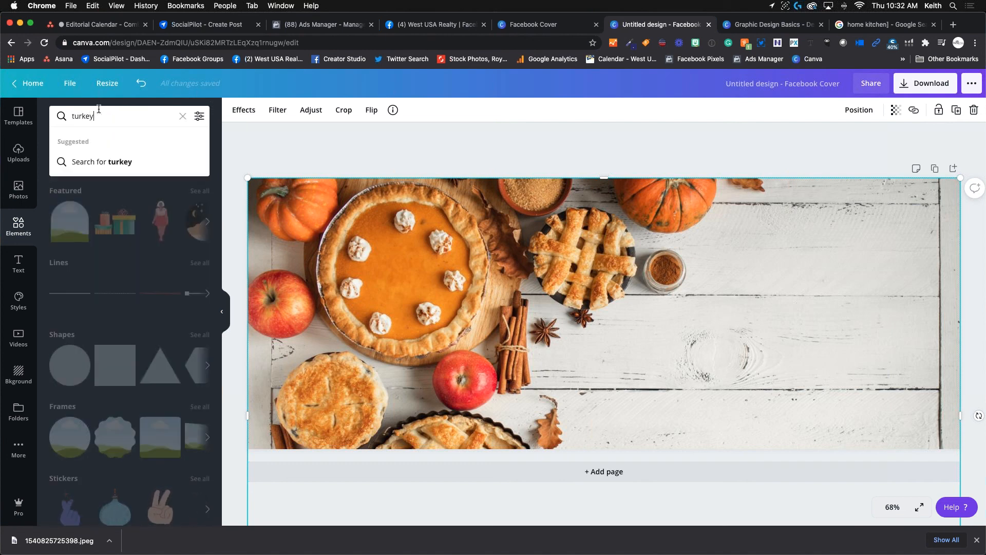
{"action": "key", "text": "Return"}
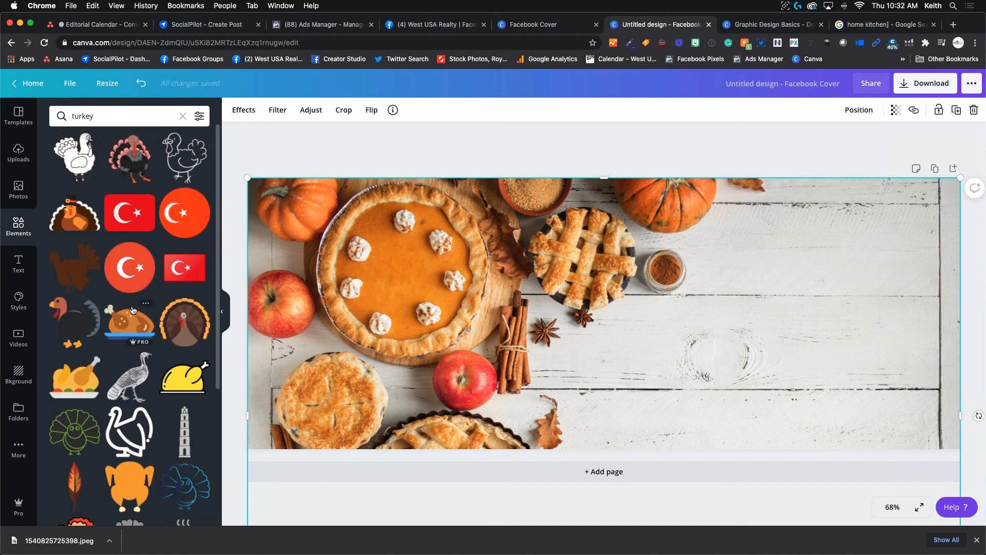
{"action": "scroll", "coordinate": [131, 325], "scroll_direction": "down", "scroll_amount": 7}
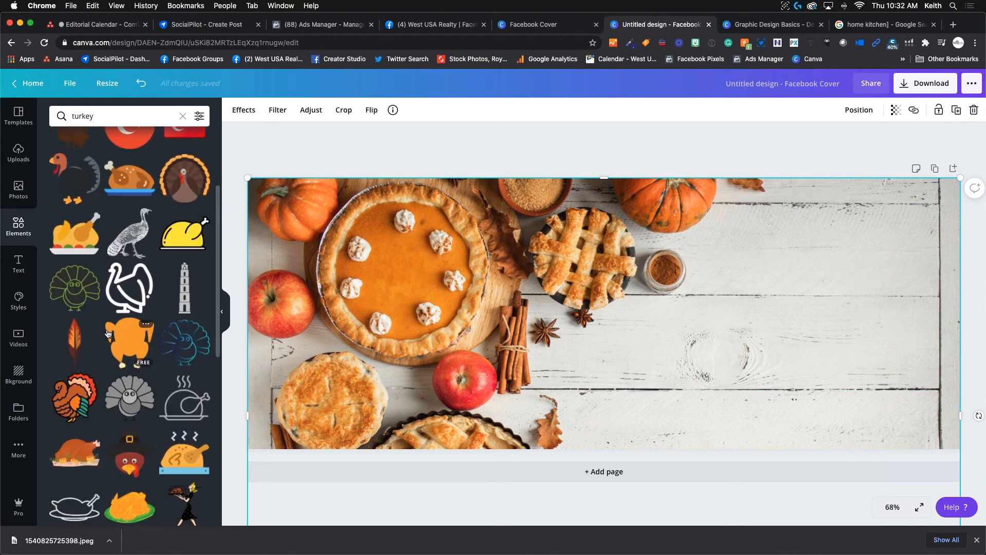
- Try the pilgrim-hat turkey graphic near the cover's lower-right corner, and delete it
{"action": "left_click", "coordinate": [137, 256]}
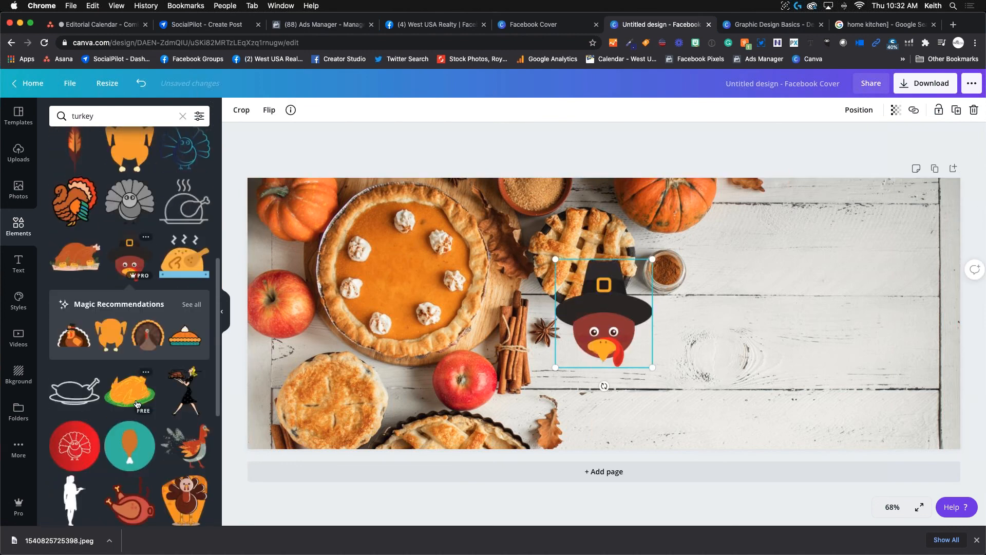
{"action": "left_click_drag", "start_coordinate": [747, 338], "coordinate": [893, 386]}
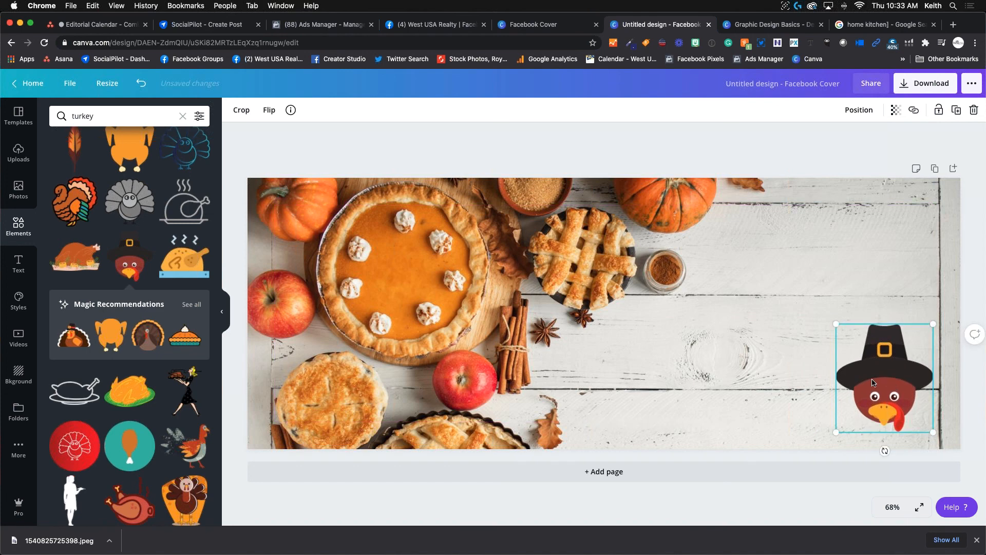
{"action": "key", "text": "Delete"}
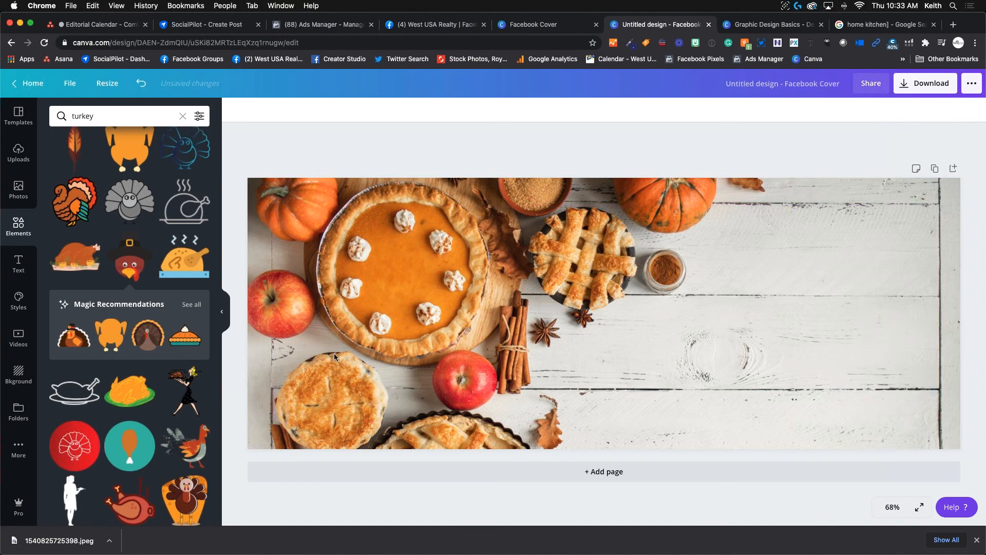
{"action": "scroll", "coordinate": [178, 324], "scroll_direction": "down", "scroll_amount": 1}
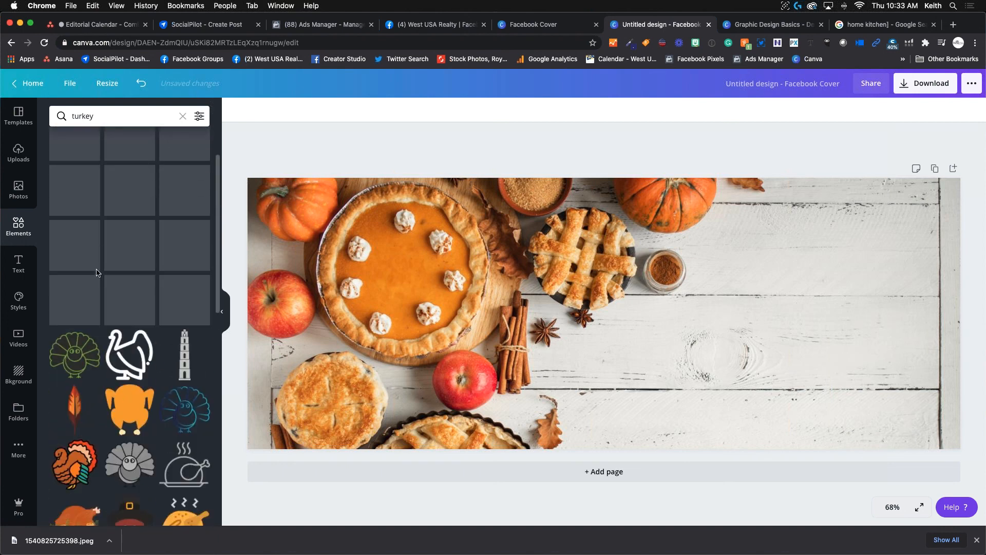
- Browse the font combinations in the text library and add a plain heading to the cover
{"action": "left_click", "coordinate": [18, 263]}
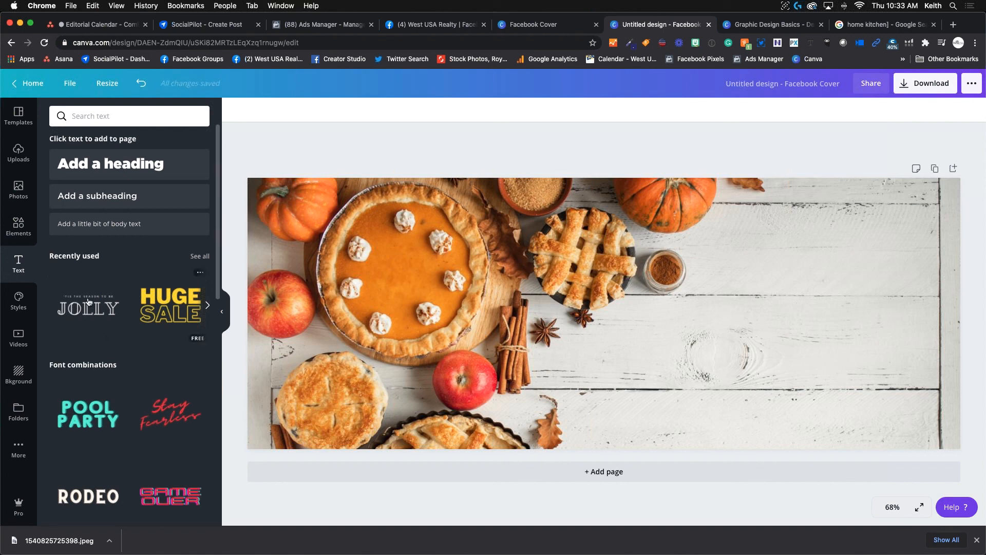
{"action": "scroll", "coordinate": [113, 329], "scroll_direction": "down", "scroll_amount": 5}
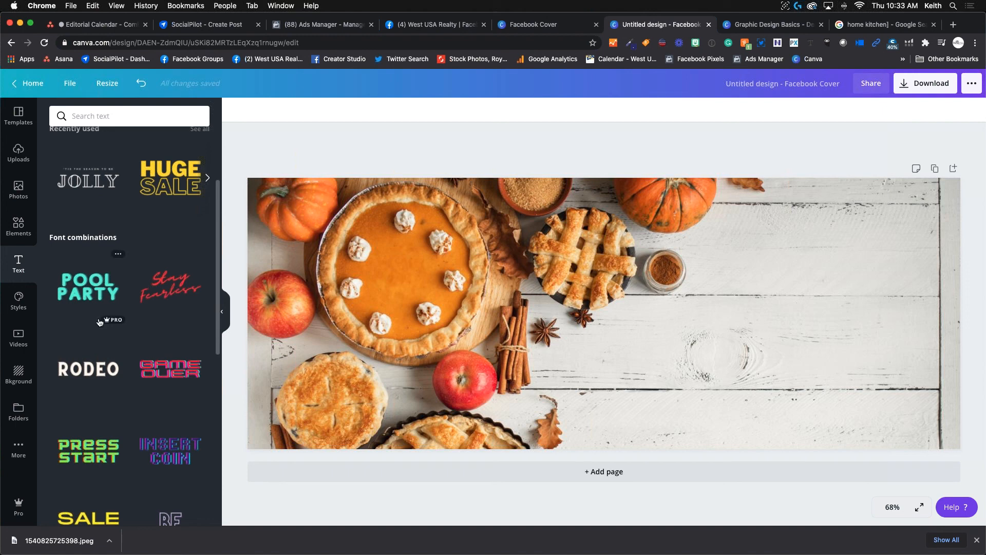
{"action": "scroll", "coordinate": [102, 326], "scroll_direction": "down", "scroll_amount": 10}
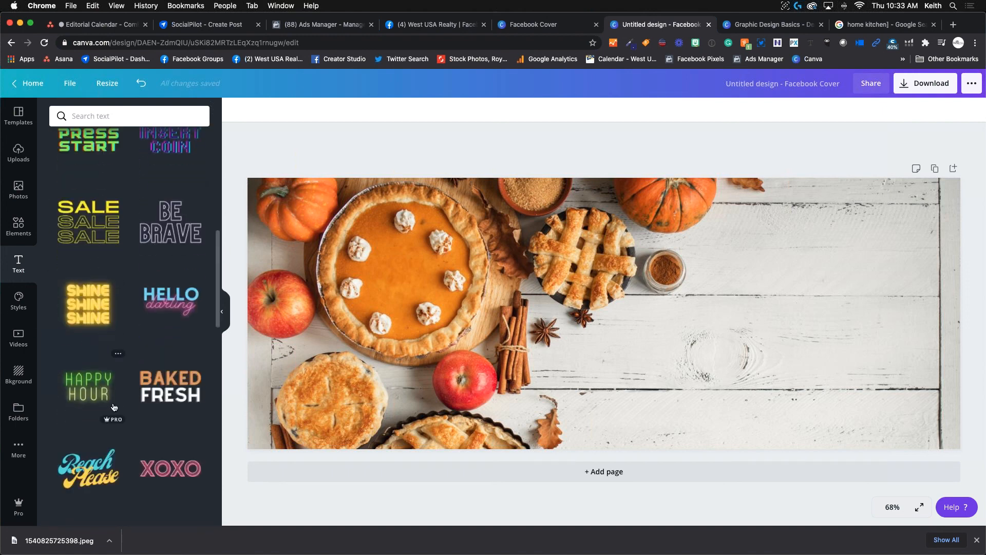
{"action": "scroll", "coordinate": [114, 407], "scroll_direction": "down", "scroll_amount": 8}
{"action": "scroll", "coordinate": [98, 257], "scroll_direction": "up", "scroll_amount": 20}
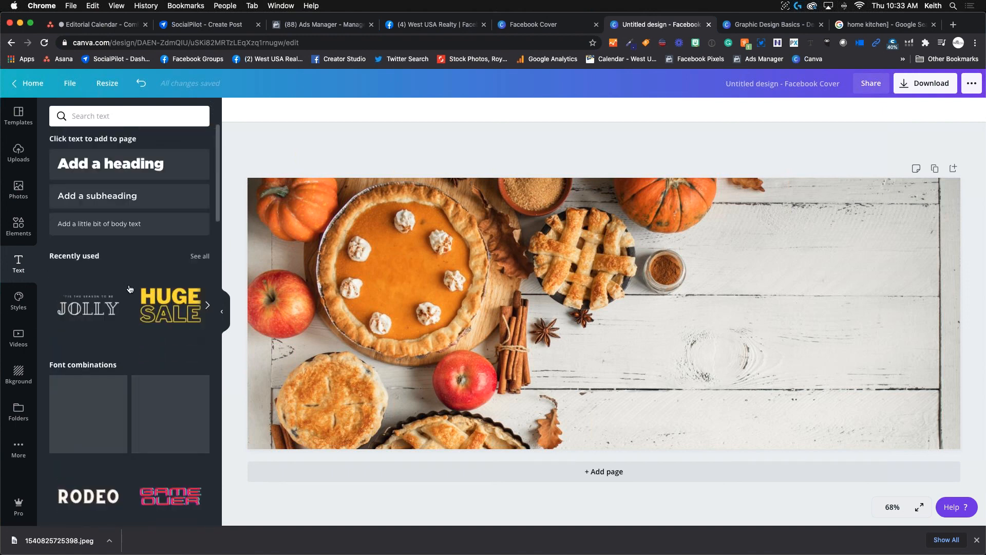
{"action": "left_click", "coordinate": [113, 170]}
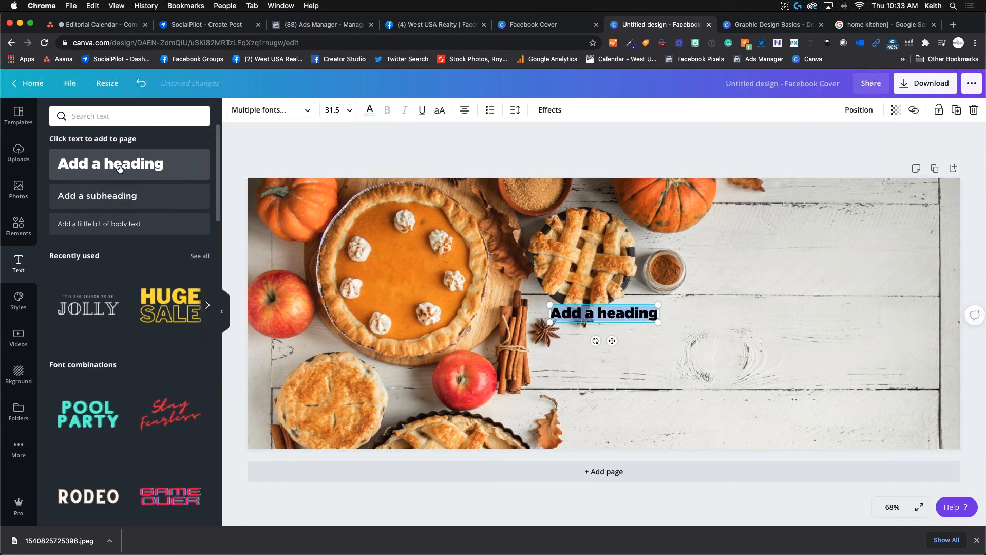
- Try out a subheading and a line of body text below the heading, and delete both
{"action": "left_click", "coordinate": [117, 203]}
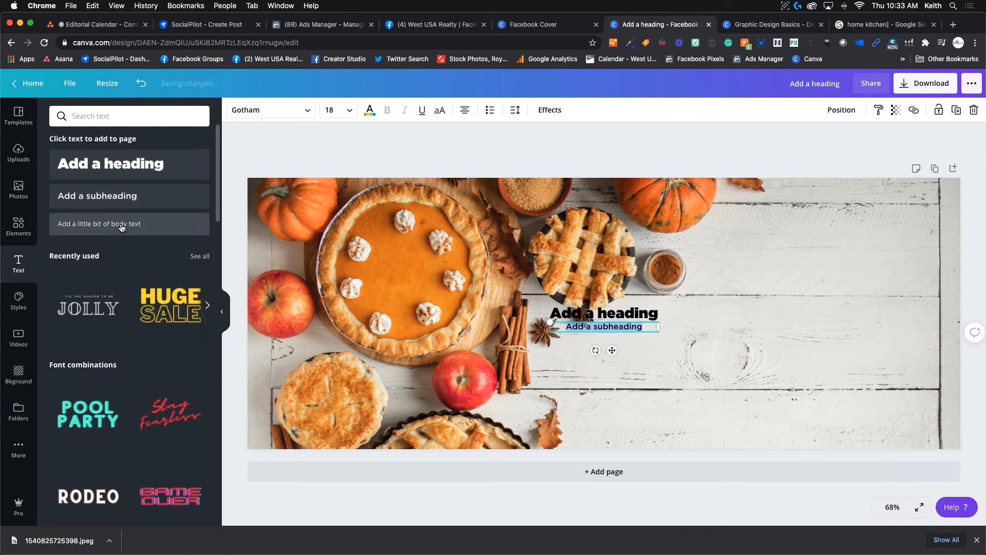
{"action": "left_click", "coordinate": [122, 228]}
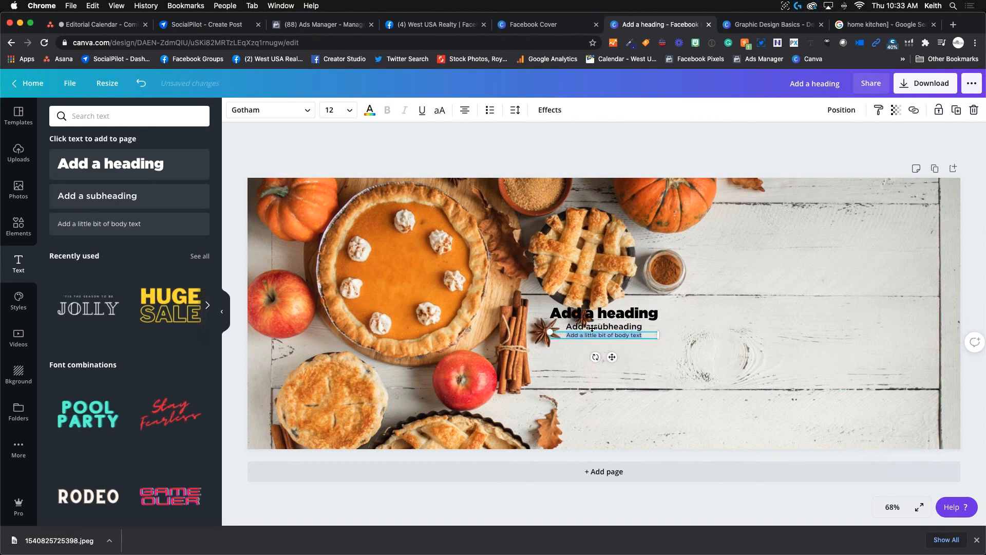
{"action": "left_click", "coordinate": [614, 328]}
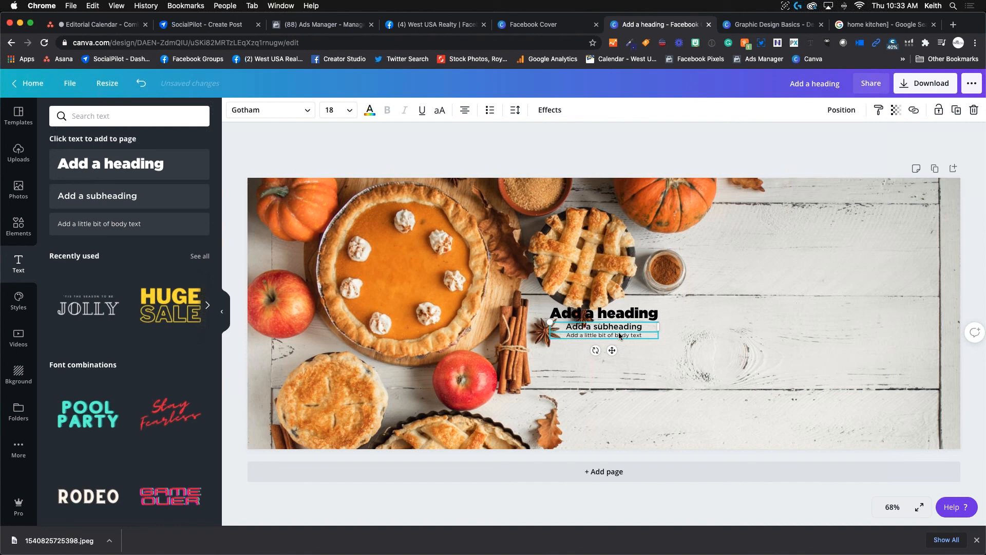
{"action": "key", "text": "Delete"}
{"action": "left_click", "coordinate": [618, 331]}
{"action": "key", "text": "Delete"}
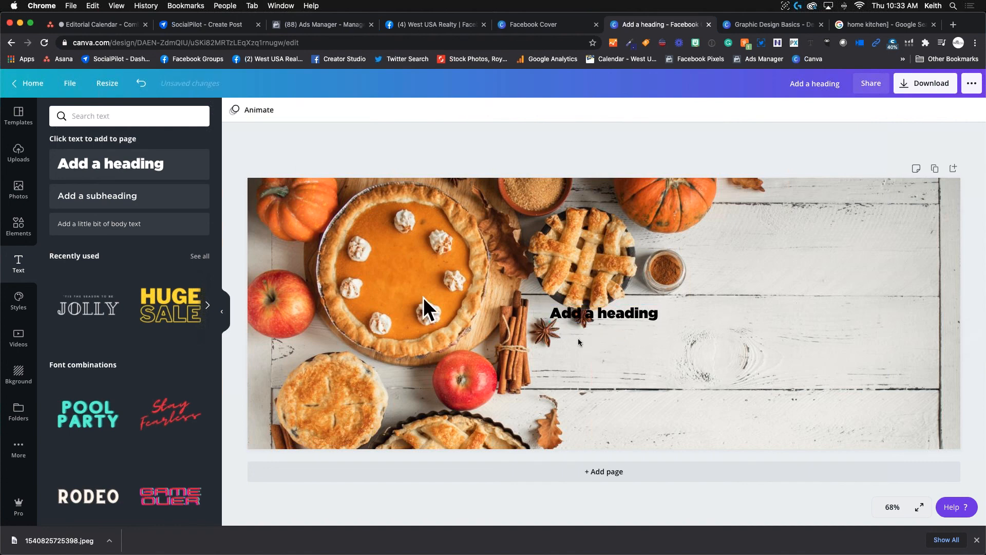
- Move the heading onto the empty white wood beside the pies and replace its text with "Happy Thanksgiving"
{"action": "left_click_drag", "start_coordinate": [623, 318], "coordinate": [766, 367]}
{"action": "double_click", "coordinate": [762, 358]}
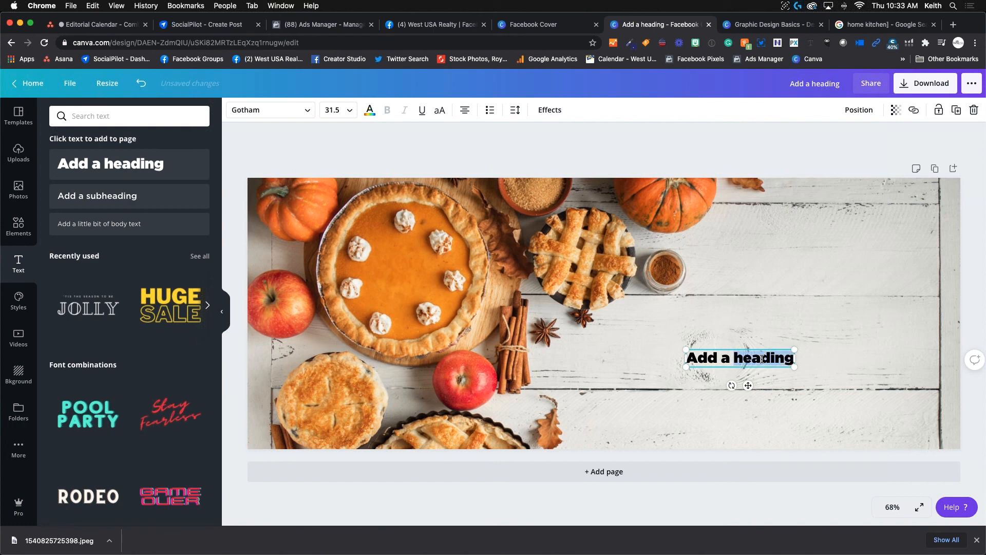
{"action": "key", "text": "BackSpace"}
{"action": "key", "text": "BackSpace"}
{"action": "key", "text": "BackSpace"}
{"action": "key", "text": "BackSpace"}
{"action": "key", "text": "BackSpace"}
{"action": "key", "text": "BackSpace"}
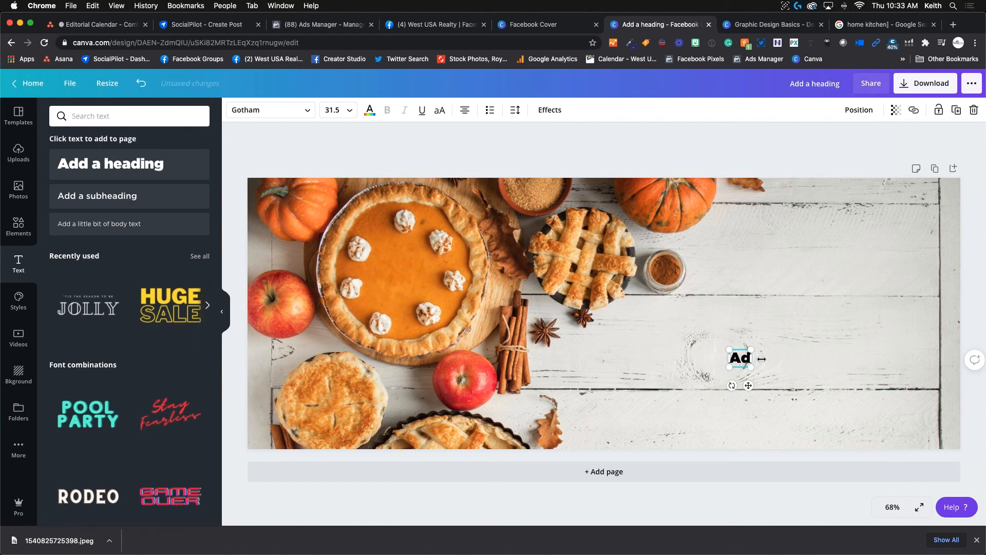
{"action": "key", "text": "BackSpace"}
{"action": "type", "text": "Happy Thanks"}
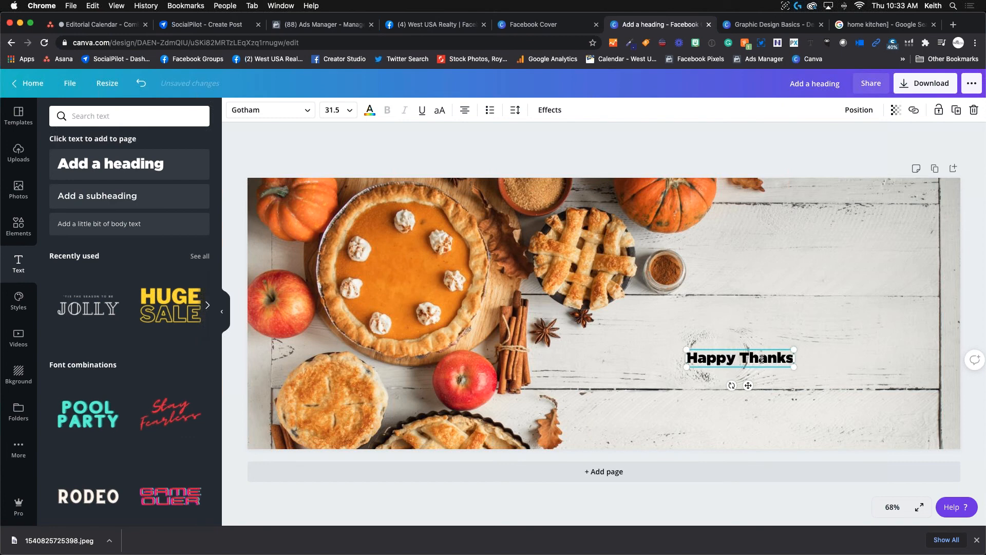
{"action": "type", "text": "giving"}
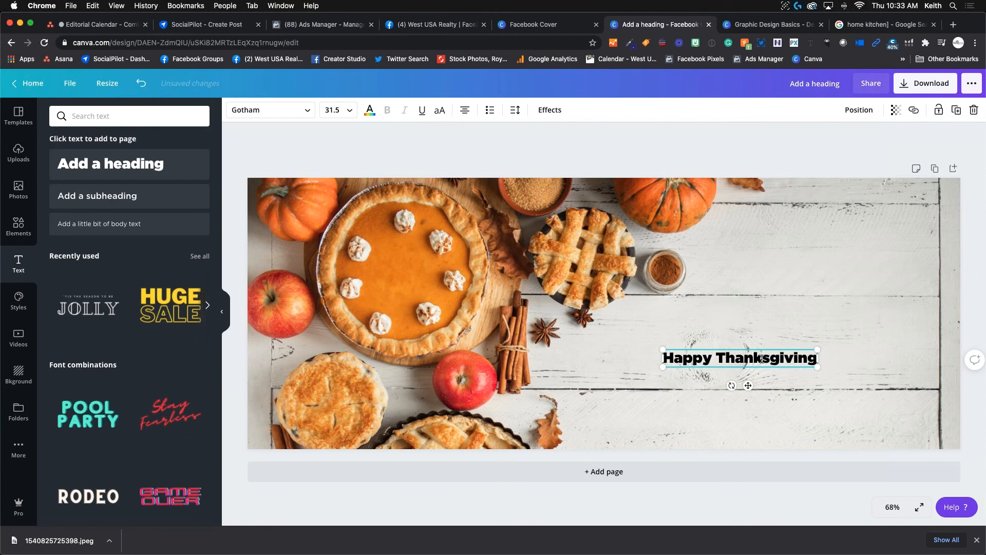
{"action": "left_click", "coordinate": [763, 325]}
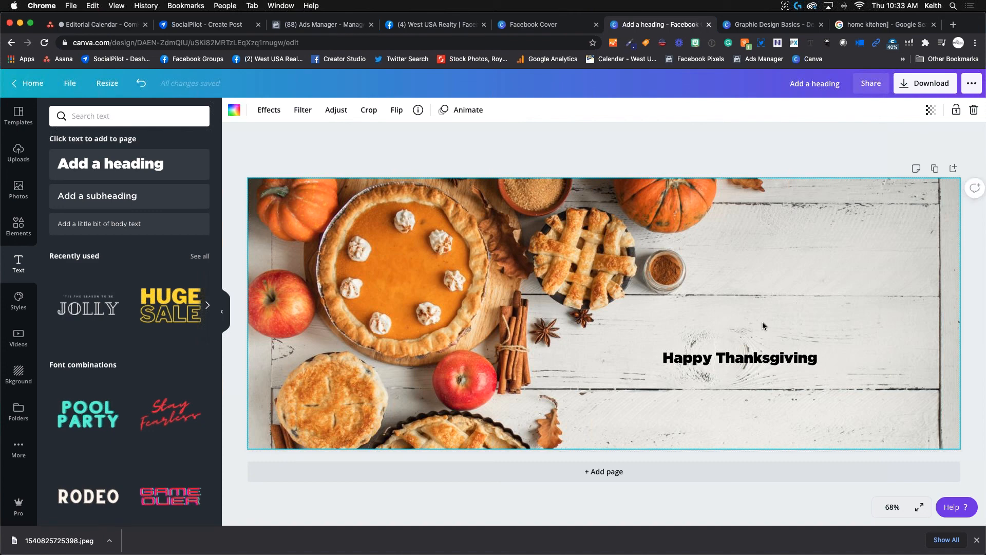
- Select the whole "Happy Thanksgiving" heading and set its font size to 96
{"action": "left_click", "coordinate": [736, 362]}
{"action": "double_click", "coordinate": [671, 357]}
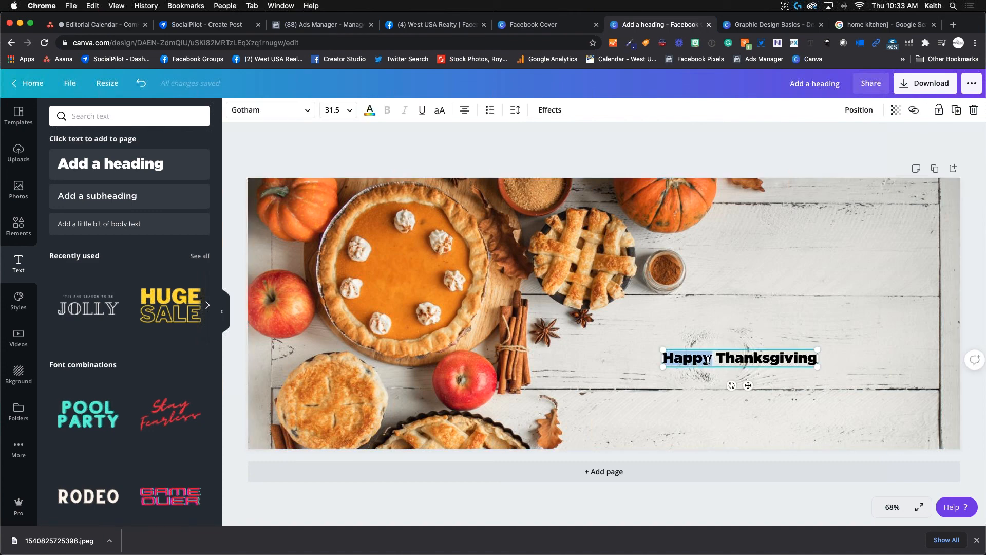
{"action": "left_click", "coordinate": [679, 359]}
{"action": "left_click_drag", "start_coordinate": [664, 358], "coordinate": [813, 360]}
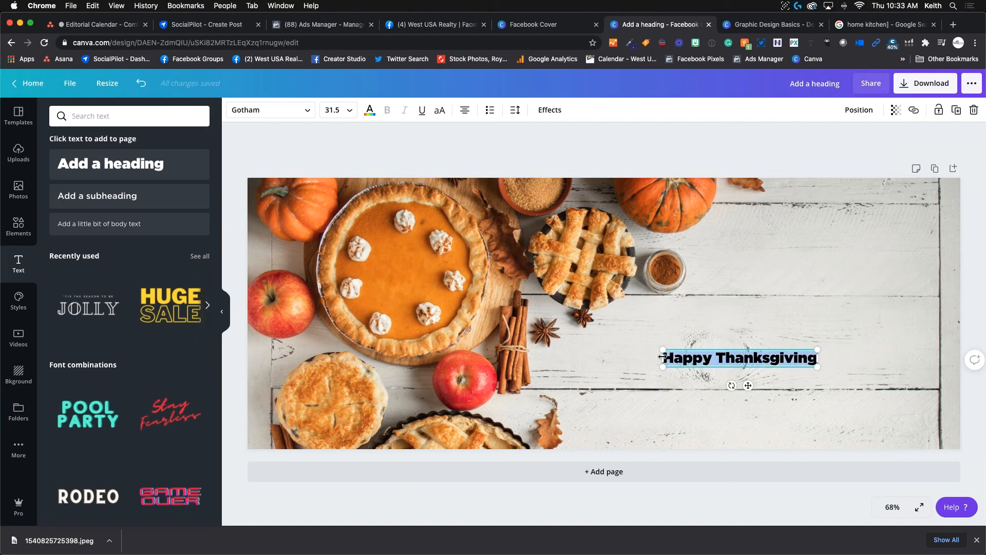
{"action": "left_click", "coordinate": [350, 111]}
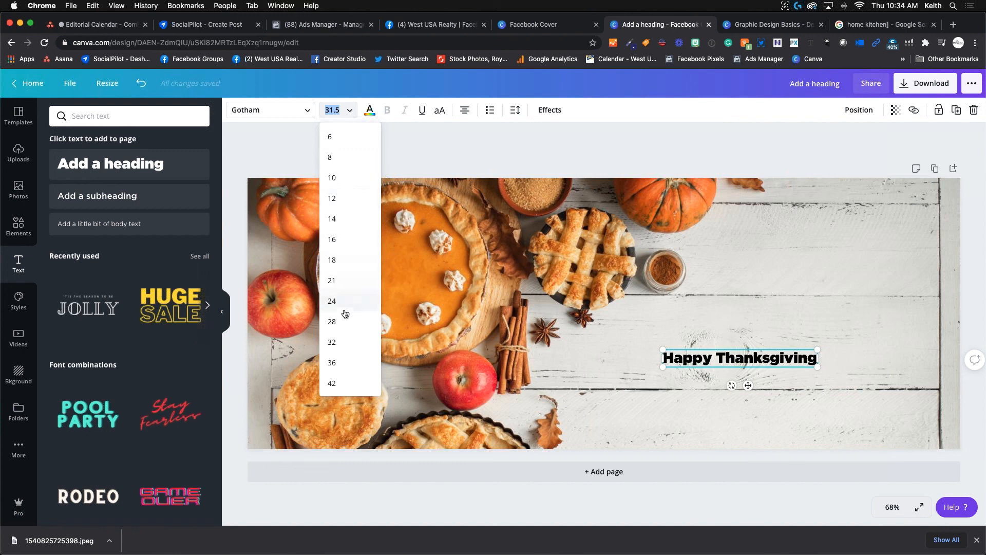
{"action": "scroll", "coordinate": [343, 319], "scroll_direction": "down", "scroll_amount": 3}
{"action": "scroll", "coordinate": [343, 319], "scroll_direction": "down", "scroll_amount": 2}
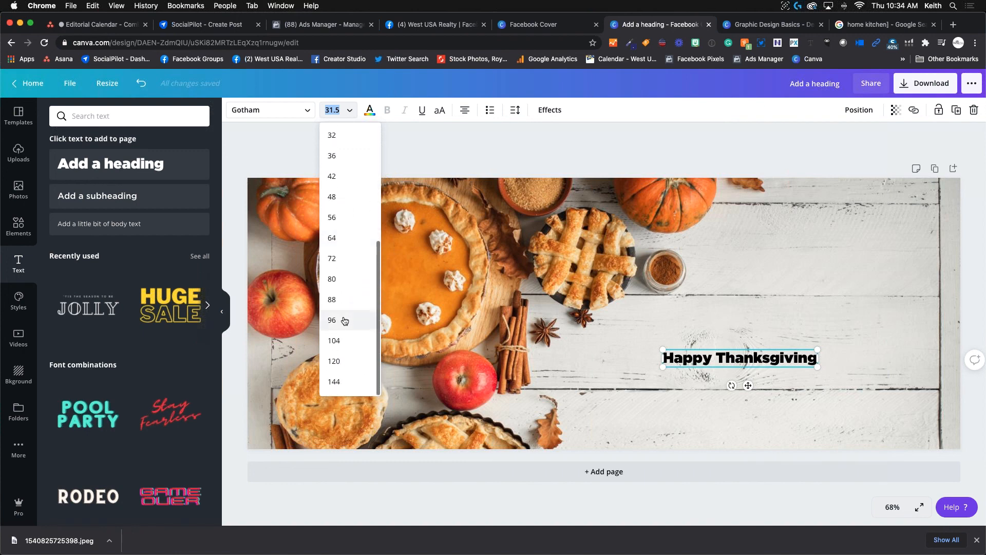
{"action": "left_click", "coordinate": [343, 320]}
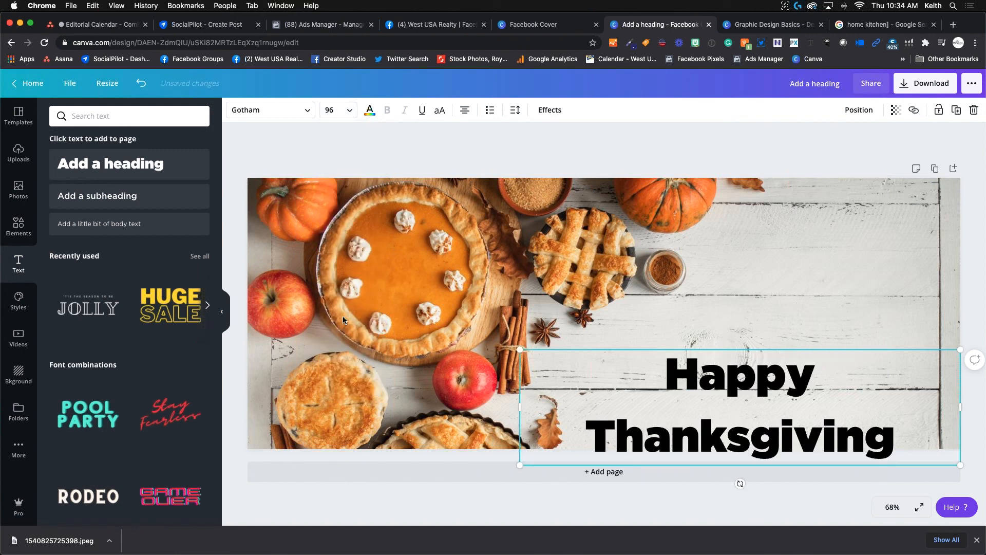
- Set the heading's font size to a custom value of 100
{"action": "left_click", "coordinate": [336, 110]}
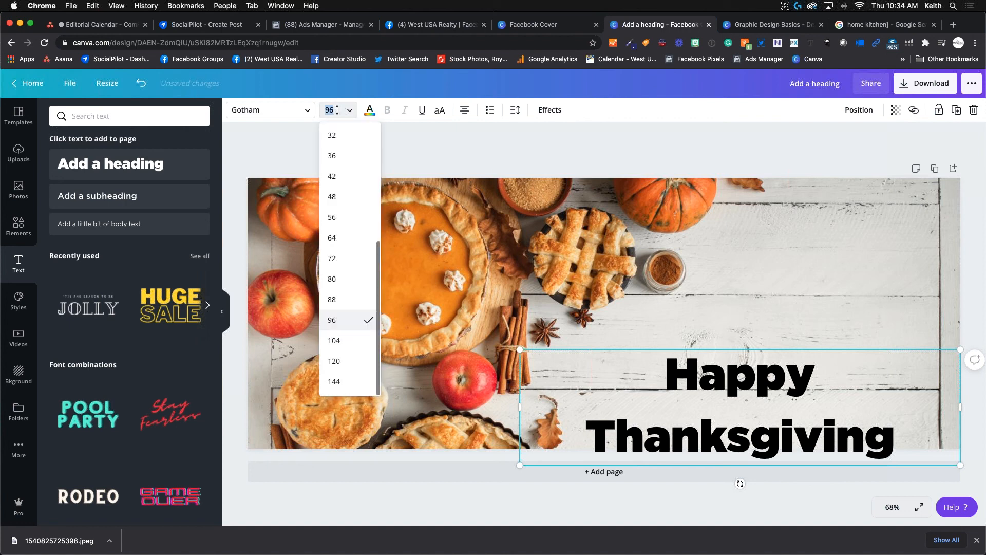
{"action": "left_click", "coordinate": [331, 111]}
{"action": "left_click", "coordinate": [325, 111]}
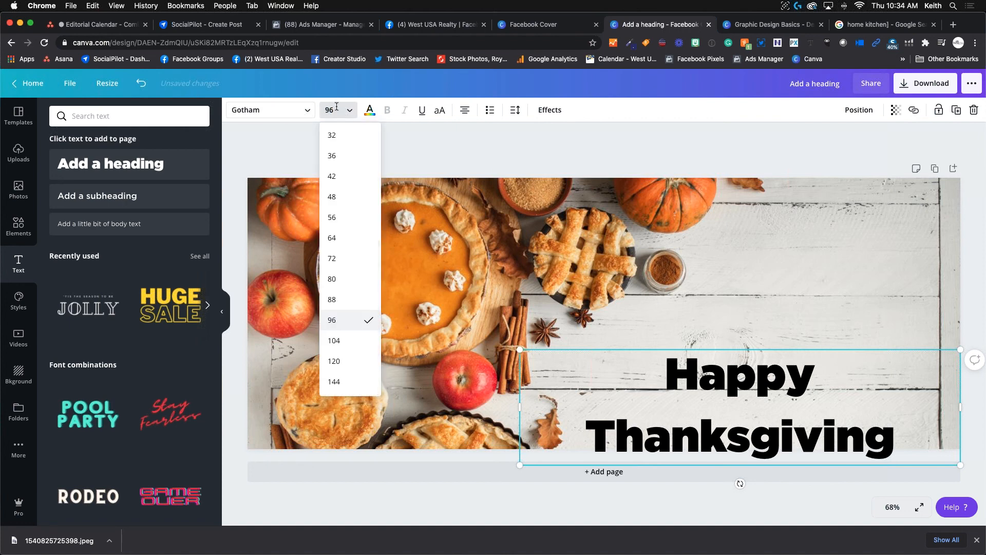
{"action": "left_click", "coordinate": [328, 110]}
{"action": "left_click", "coordinate": [331, 110]}
{"action": "double_click", "coordinate": [333, 108]}
{"action": "type", "text": "100"}
{"action": "key", "text": "Return"}
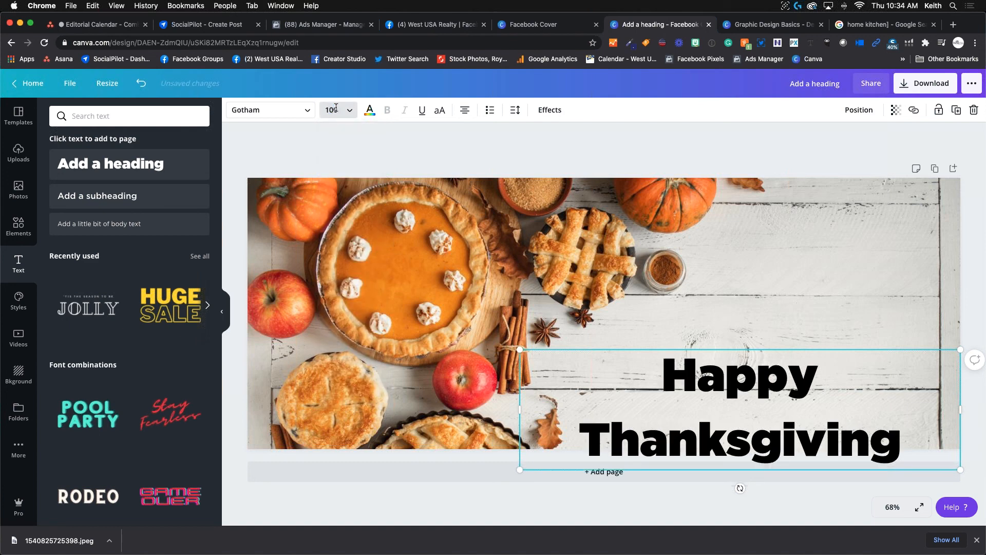
- Move the enlarged heading up so both lines fit on the white wood within the cover
{"action": "left_click", "coordinate": [720, 353]}
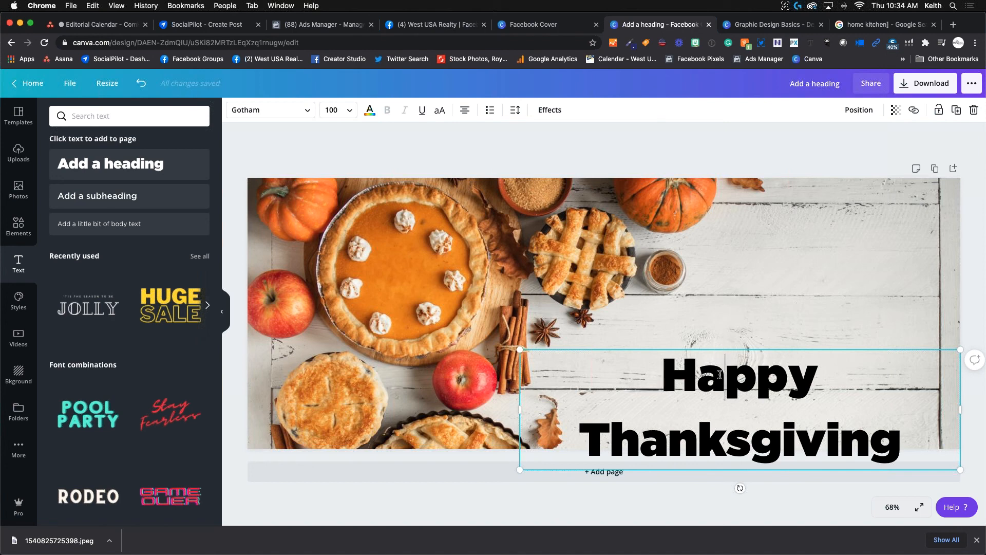
{"action": "left_click_drag", "start_coordinate": [719, 374], "coordinate": [654, 347]}
{"action": "left_click", "coordinate": [627, 338]}
{"action": "left_click", "coordinate": [701, 372]}
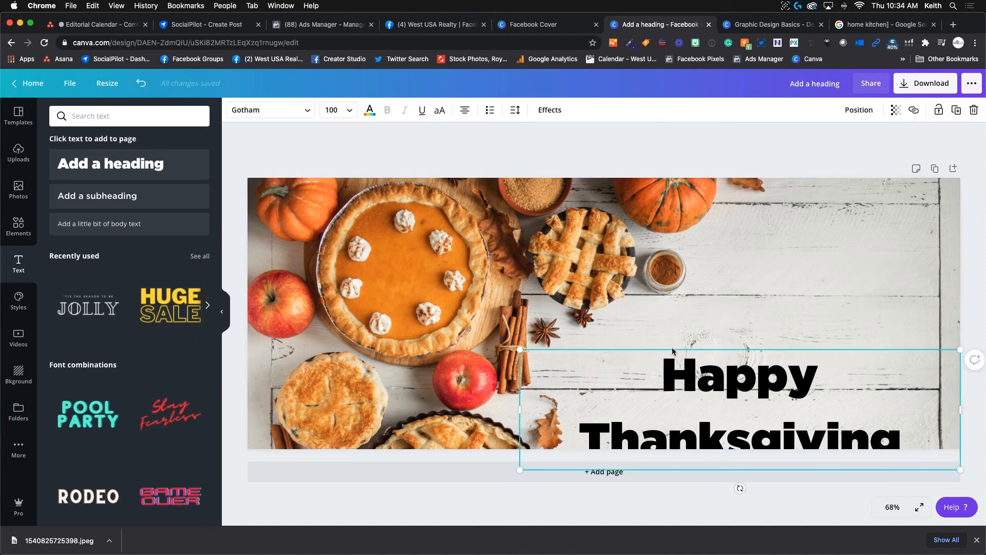
{"action": "left_click_drag", "start_coordinate": [631, 396], "coordinate": [645, 369]}
{"action": "left_click", "coordinate": [700, 378]}
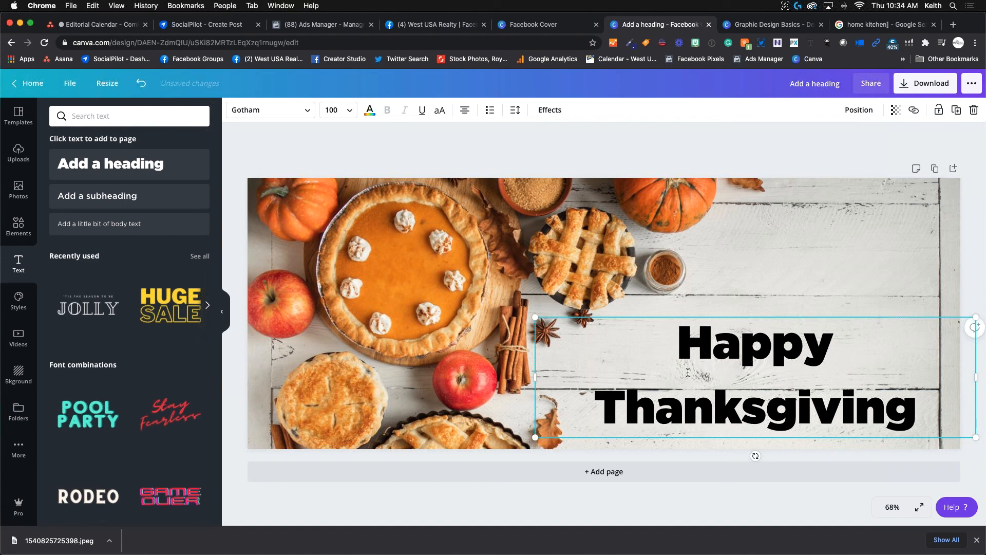
- Increase the heading's line height to 1.58 and put a line break between "Happy" and "Thanksgiving"
{"action": "left_click_drag", "start_coordinate": [679, 343], "coordinate": [914, 403]}
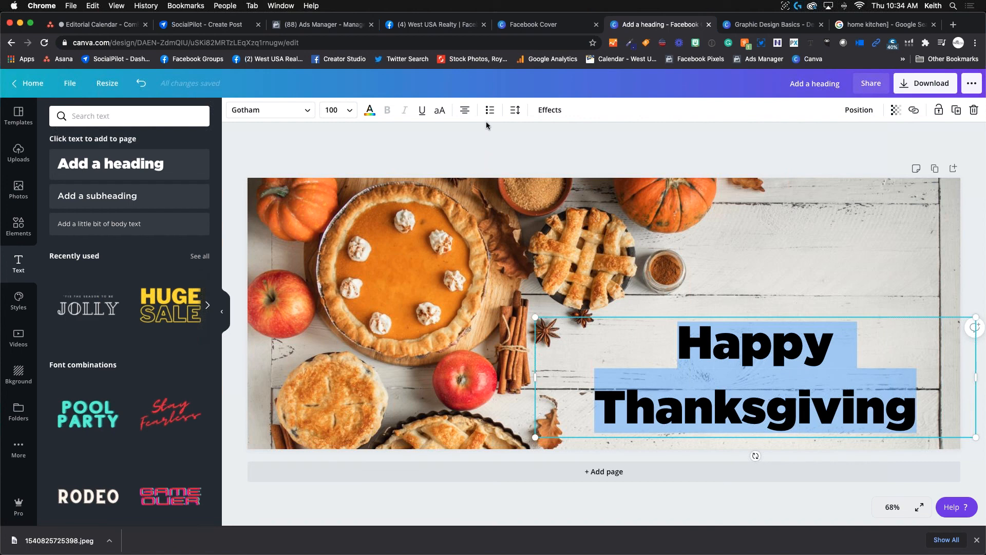
{"action": "left_click", "coordinate": [517, 114]}
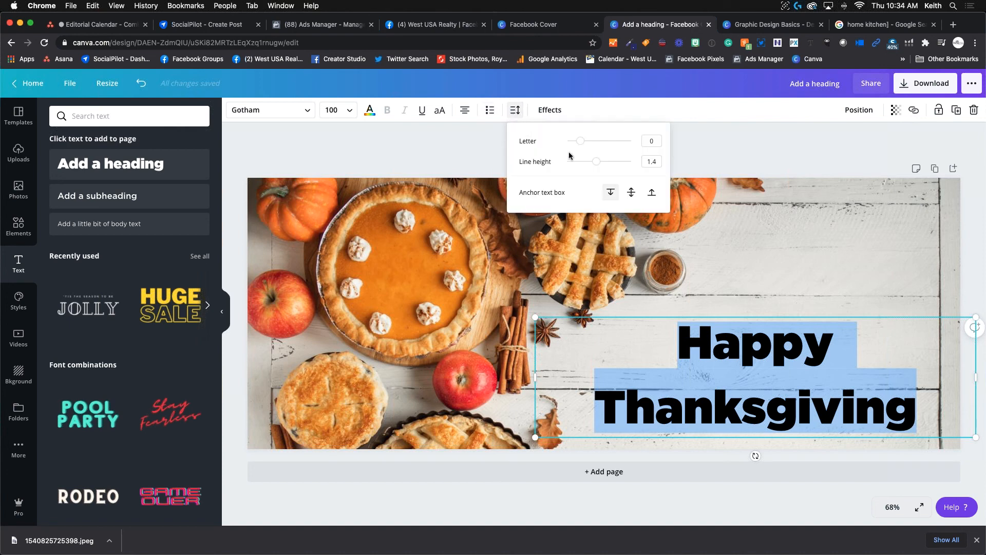
{"action": "left_click_drag", "start_coordinate": [581, 142], "coordinate": [600, 164]}
{"action": "left_click", "coordinate": [680, 340]}
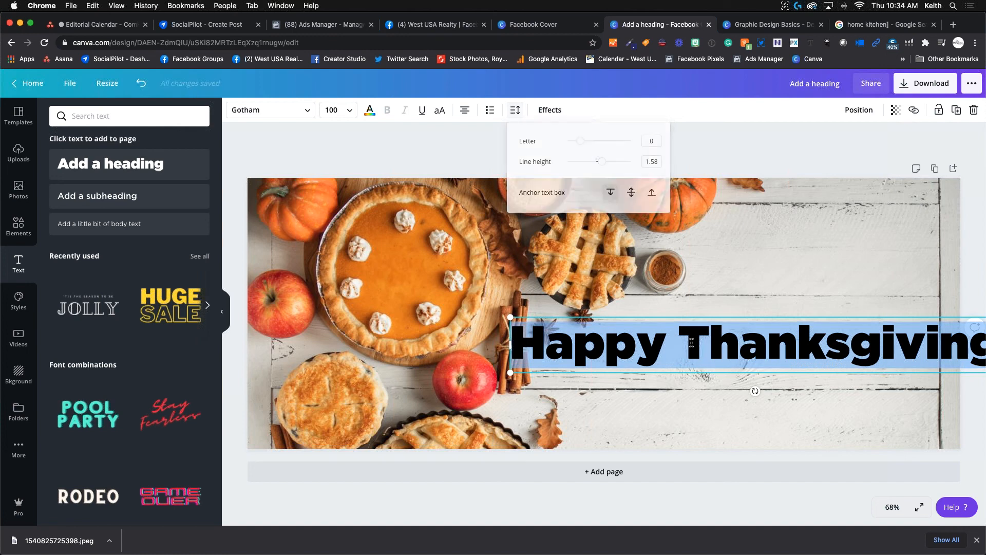
{"action": "key", "text": "Return"}
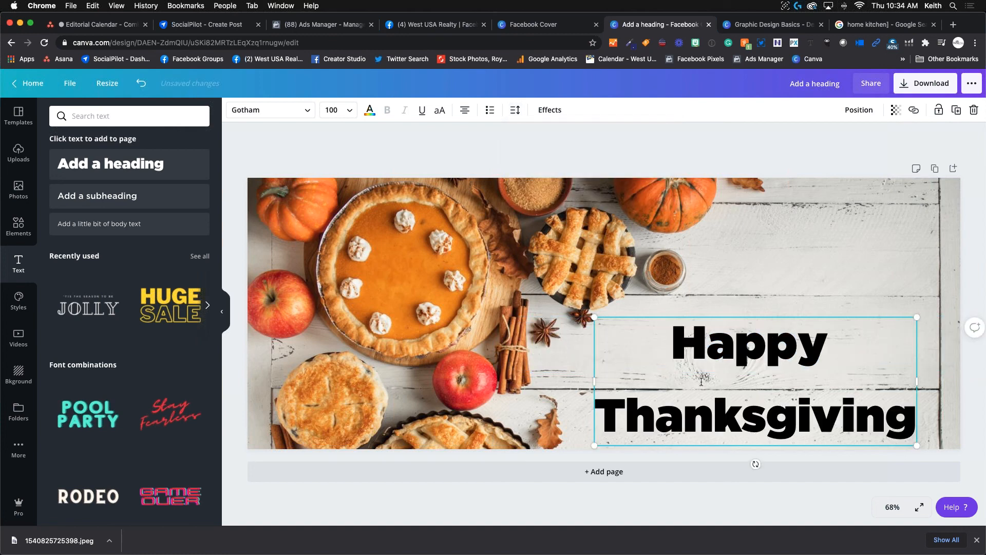
- Tighten the heading's line height to 1.09 and move the heading slightly up on the white wood
{"action": "left_click_drag", "start_coordinate": [674, 346], "coordinate": [906, 417]}
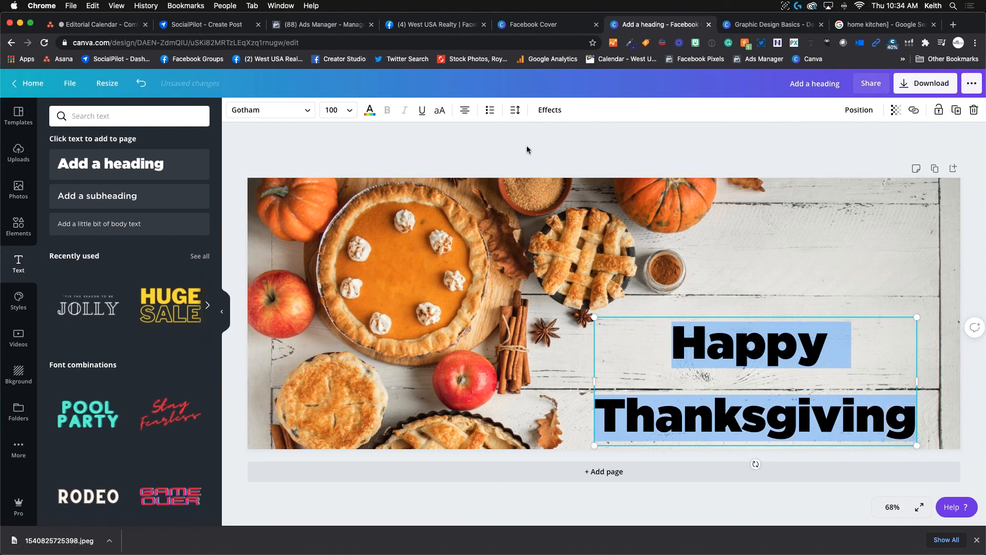
{"action": "left_click", "coordinate": [514, 110]}
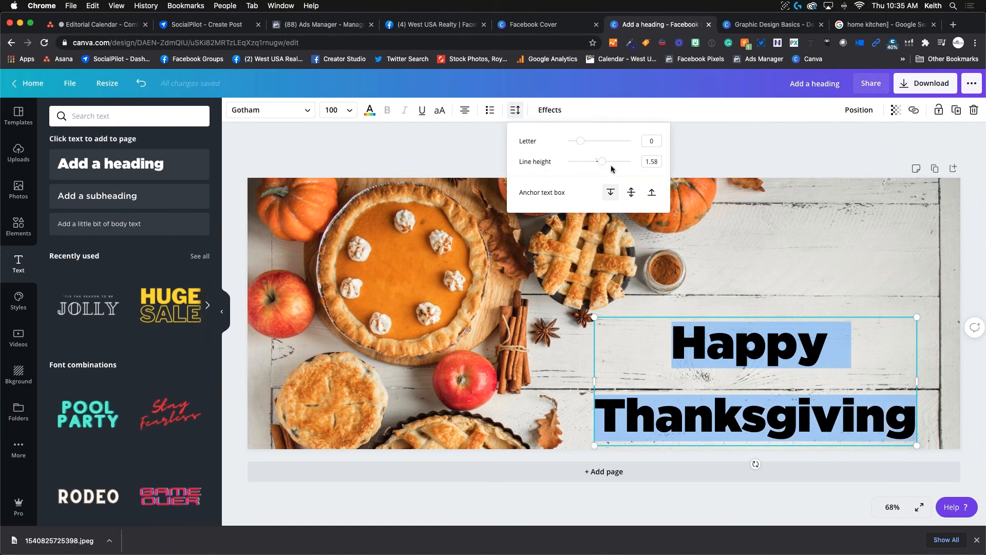
{"action": "mouse_move", "coordinate": [602, 163]}
{"action": "left_mouse_down"}
{"action": "mouse_move", "coordinate": [574, 168]}
{"action": "mouse_move", "coordinate": [625, 168]}
{"action": "mouse_move", "coordinate": [521, 160]}
{"action": "mouse_move", "coordinate": [599, 163]}
{"action": "mouse_move", "coordinate": [587, 166]}
{"action": "left_mouse_up"}
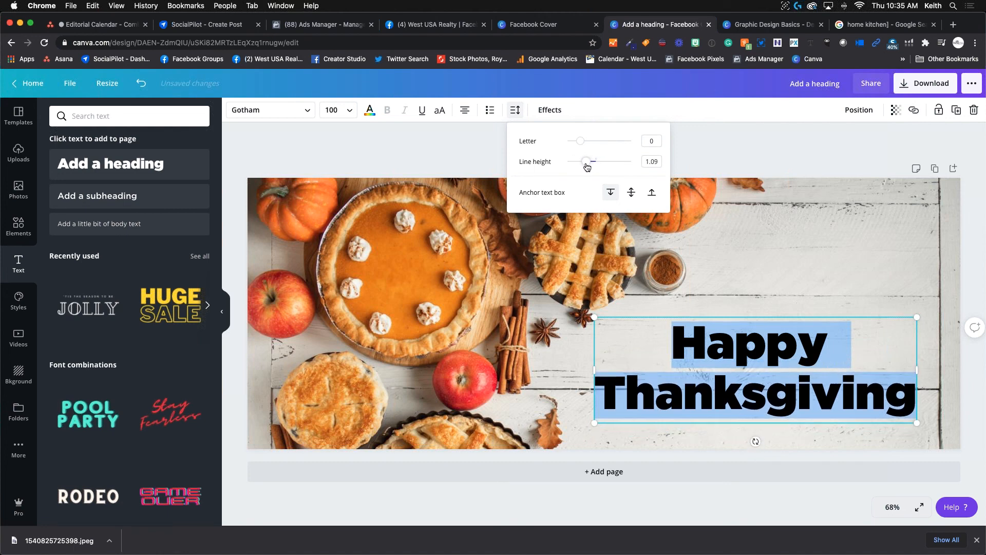
{"action": "left_click", "coordinate": [787, 252]}
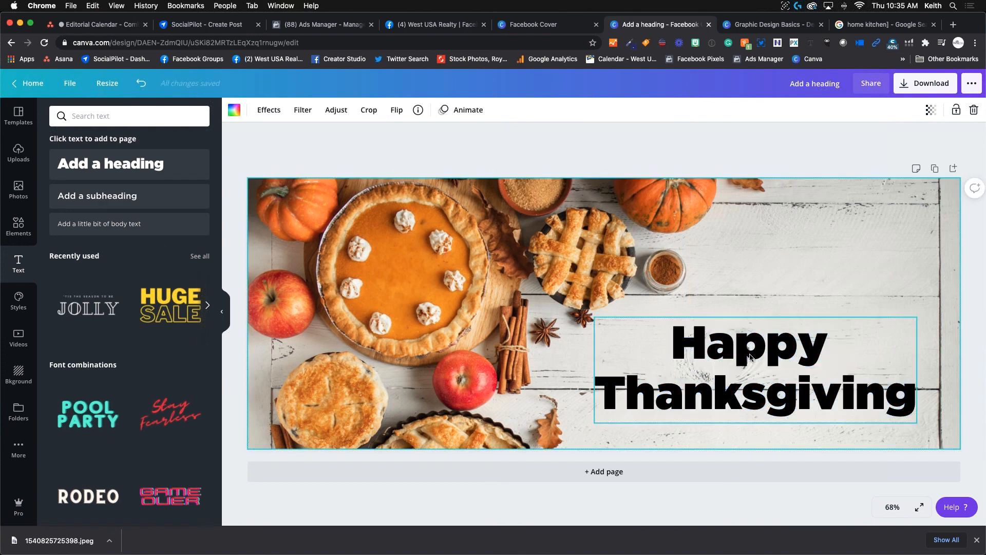
{"action": "left_click_drag", "start_coordinate": [751, 355], "coordinate": [754, 325]}
{"action": "left_click", "coordinate": [754, 325]}
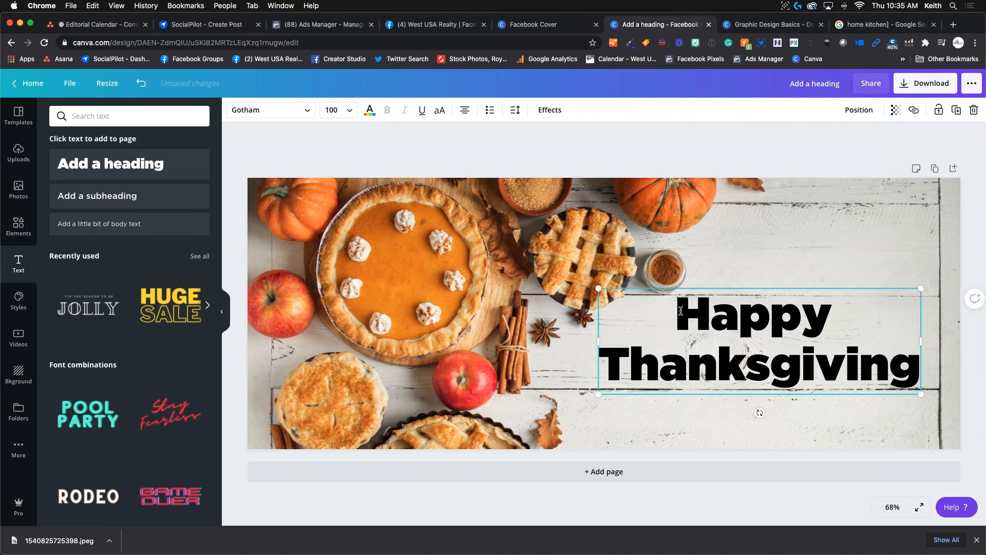
- Try the palette's blue on the whole heading text, and recolour it with the orange from the photo colors
{"action": "left_click_drag", "start_coordinate": [677, 312], "coordinate": [925, 370]}
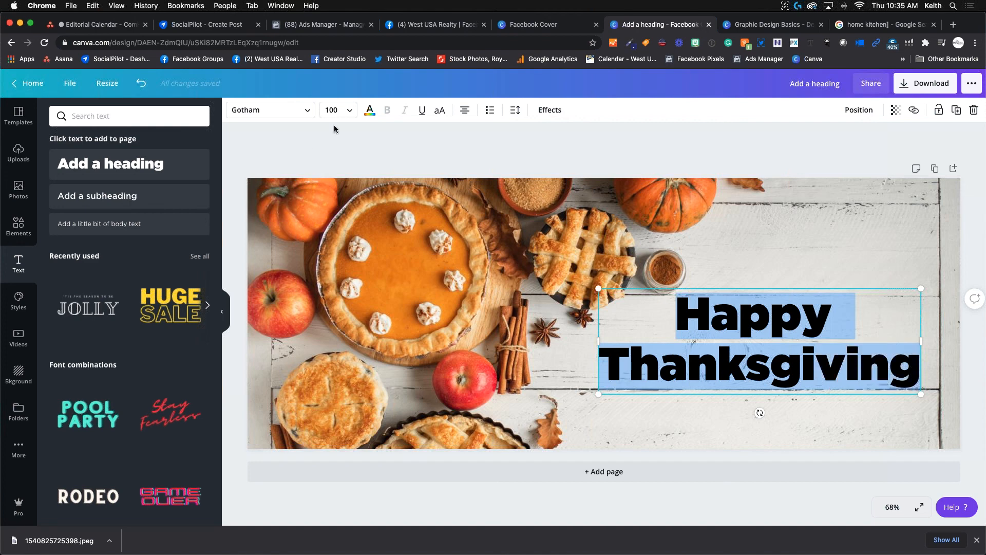
{"action": "left_click", "coordinate": [370, 112]}
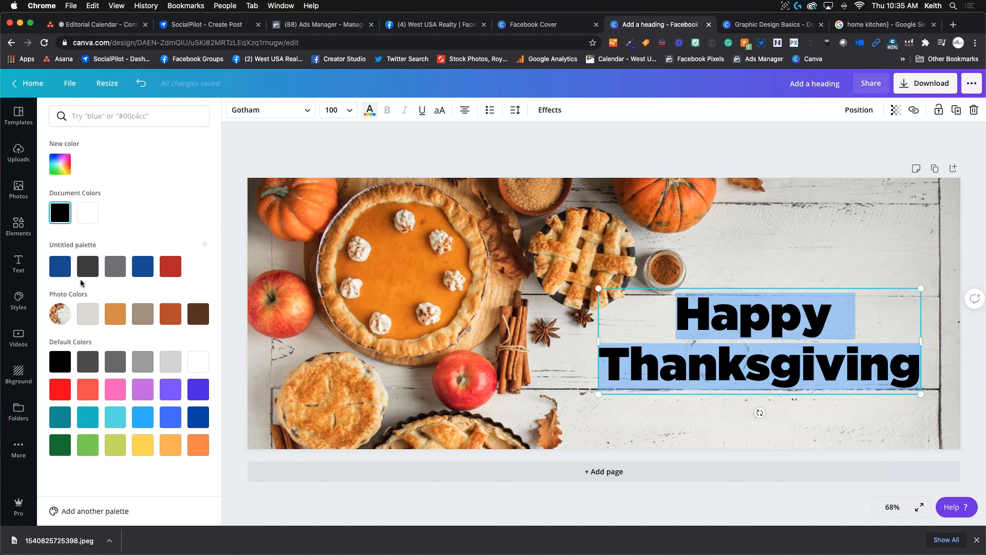
{"action": "left_click", "coordinate": [61, 265]}
{"action": "left_click", "coordinate": [119, 320]}
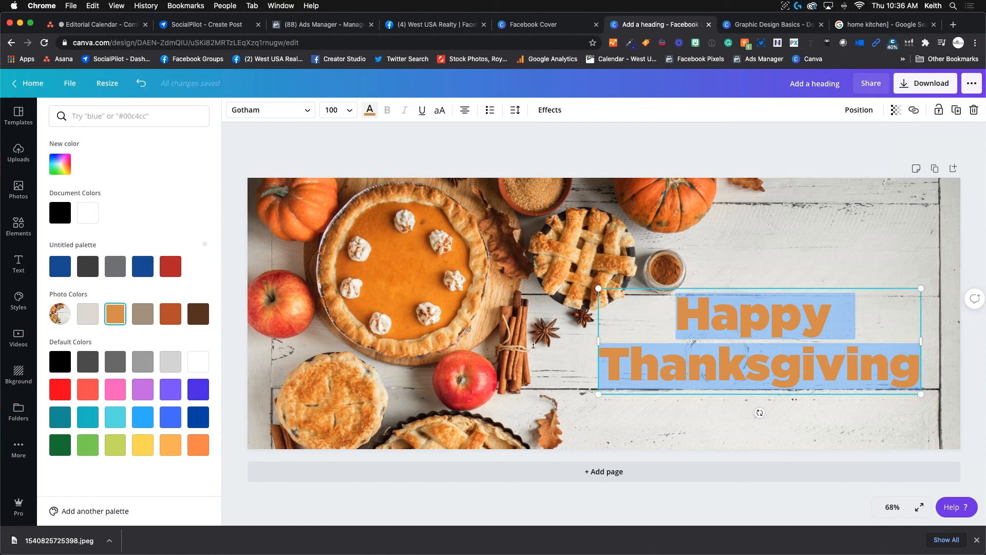
{"action": "left_click", "coordinate": [785, 254]}
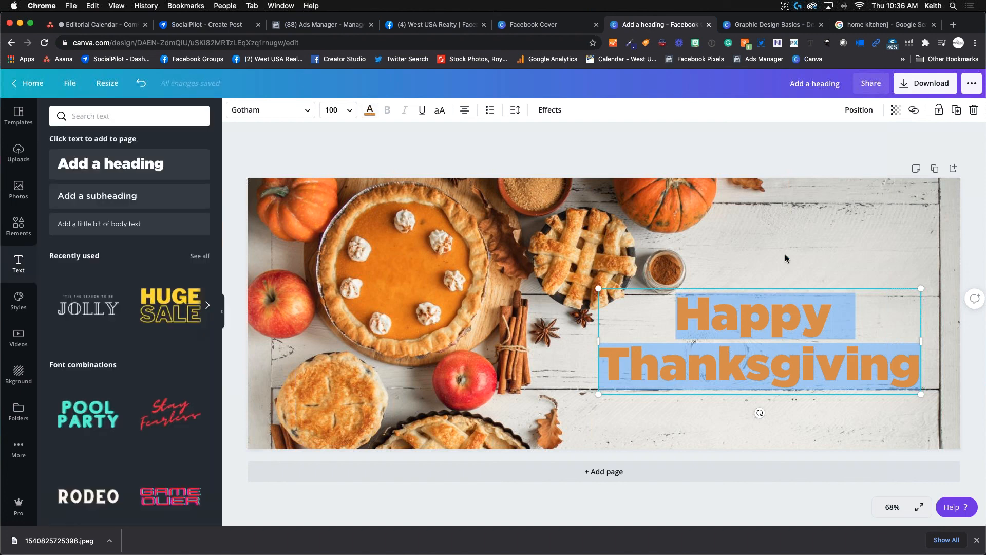
- Widen the heading's text box toward the pies so the whole phrase can fit on one line
{"action": "left_click", "coordinate": [764, 327]}
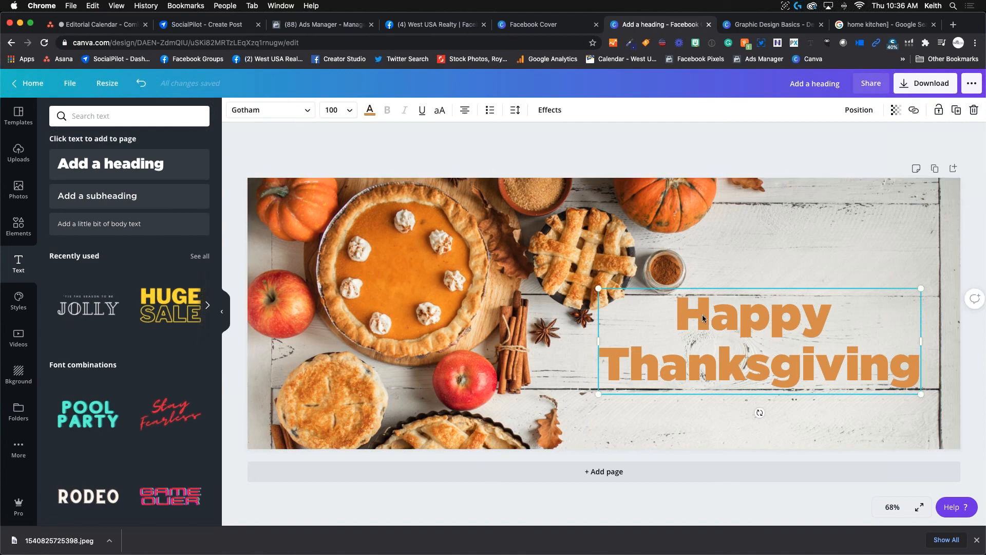
{"action": "left_click", "coordinate": [678, 320]}
{"action": "left_click_drag", "start_coordinate": [678, 320], "coordinate": [926, 362]}
{"action": "left_click", "coordinate": [734, 330]}
{"action": "left_click_drag", "start_coordinate": [680, 315], "coordinate": [919, 368]}
{"action": "left_click", "coordinate": [801, 362]}
{"action": "left_click_drag", "start_coordinate": [599, 341], "coordinate": [437, 342]}
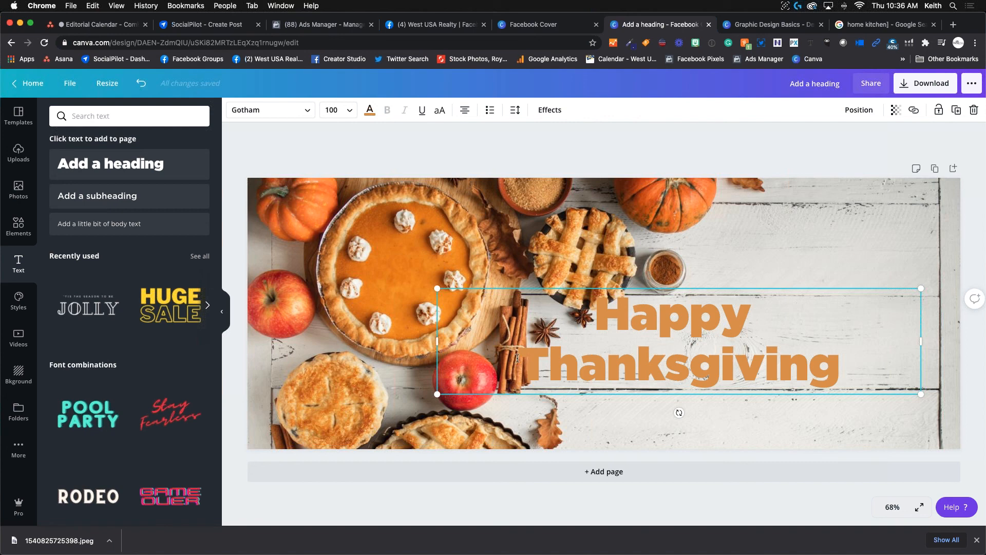
- Join "Happy Thanksgiving" onto one line and scale the heading down to size 50.3 on the empty white wood
{"action": "key", "text": "BackSpace"}
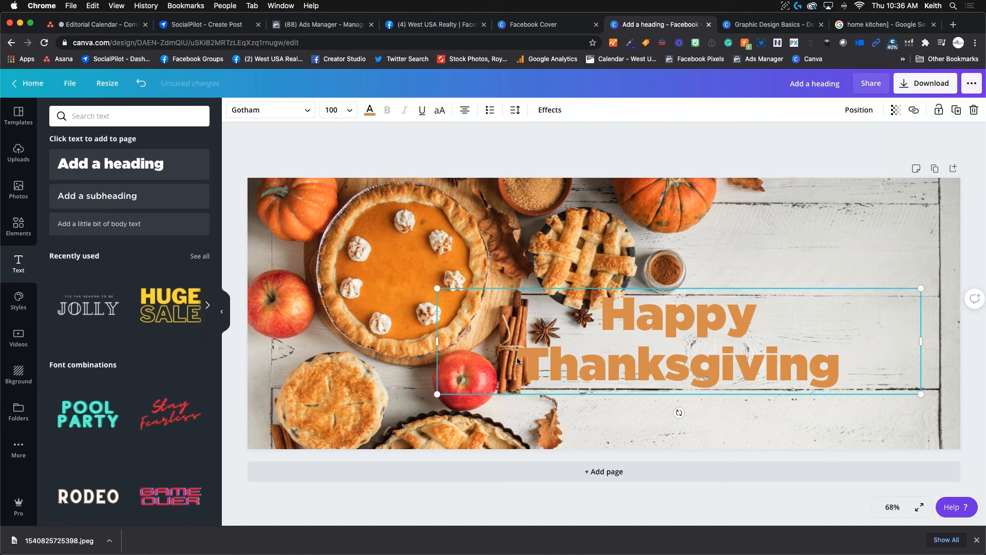
{"action": "key", "text": "BackSpace"}
{"action": "key", "text": "Return"}
{"action": "key", "text": "BackSpace"}
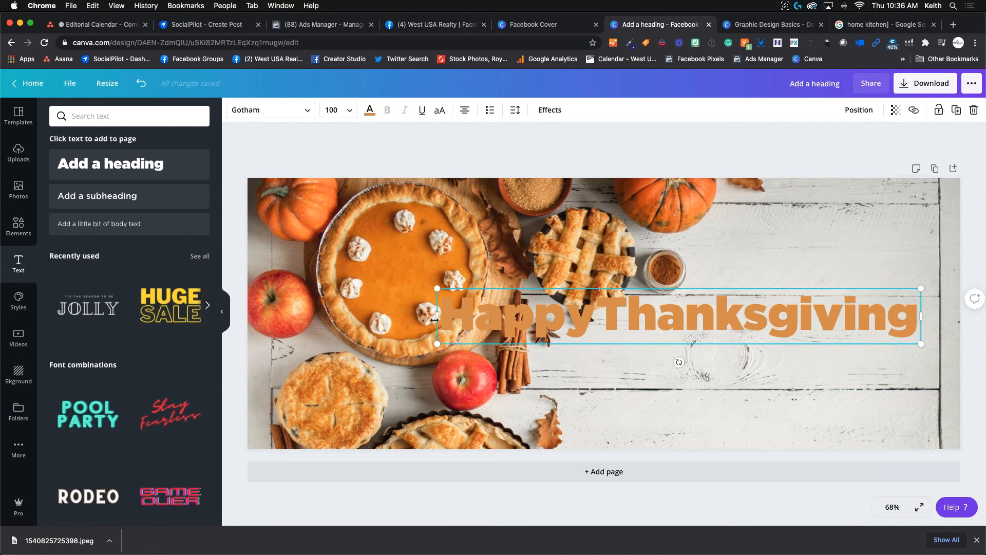
{"action": "left_click_drag", "start_coordinate": [430, 316], "coordinate": [625, 329]}
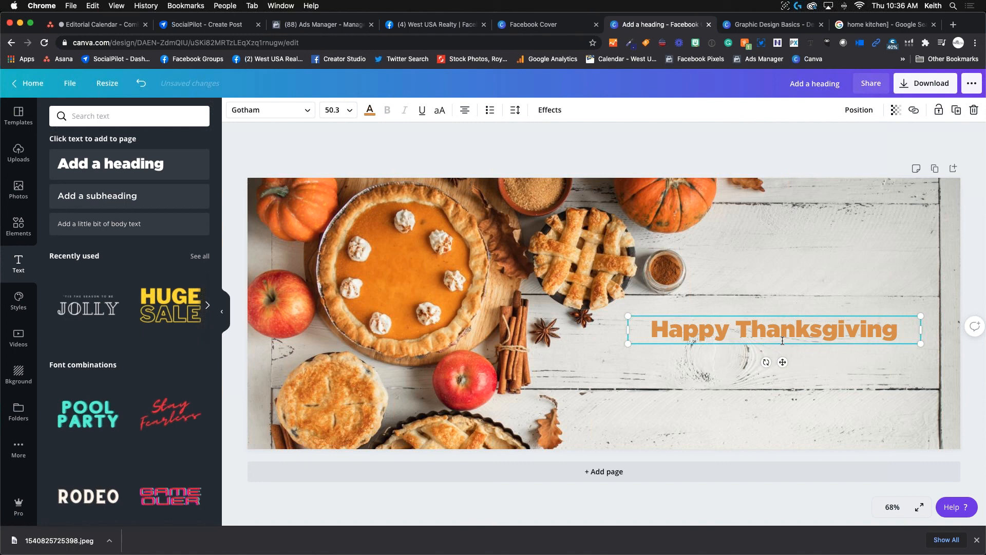
- Try the Shadow and Lift text effects on the heading, including a different Lift intensity, and set the effect back to None
{"action": "left_click", "coordinate": [550, 110]}
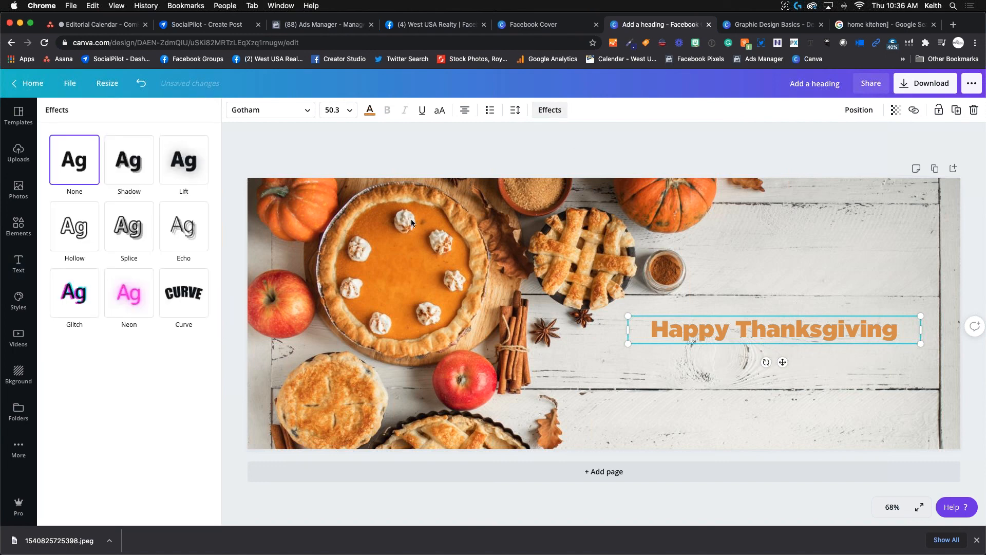
{"action": "left_click", "coordinate": [122, 157]}
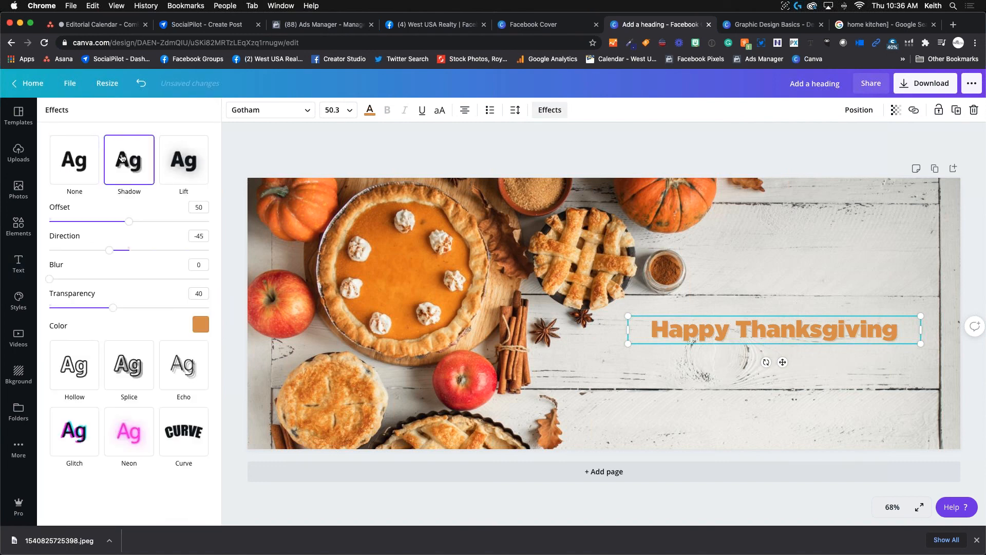
{"action": "left_click", "coordinate": [191, 161]}
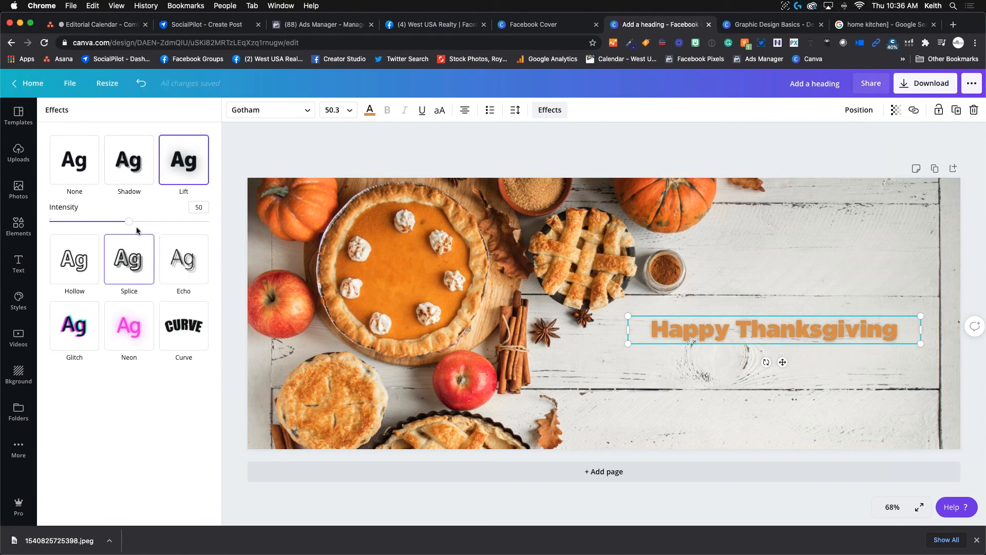
{"action": "mouse_move", "coordinate": [129, 221]}
{"action": "left_mouse_down"}
{"action": "mouse_move", "coordinate": [51, 222]}
{"action": "mouse_move", "coordinate": [206, 224]}
{"action": "mouse_move", "coordinate": [113, 227]}
{"action": "left_mouse_up"}
{"action": "left_click", "coordinate": [129, 159]}
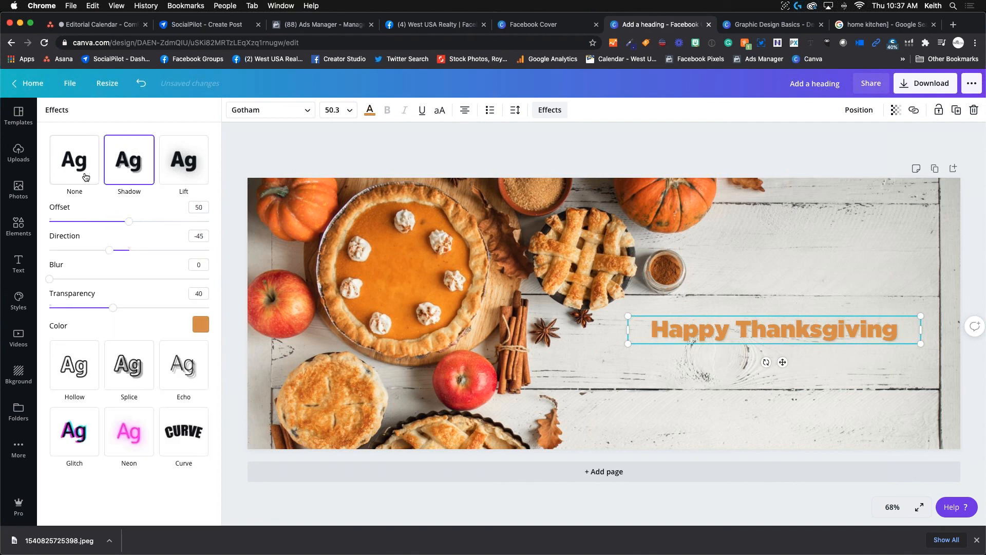
{"action": "left_click", "coordinate": [86, 177]}
{"action": "left_click", "coordinate": [130, 163]}
{"action": "left_click", "coordinate": [180, 164]}
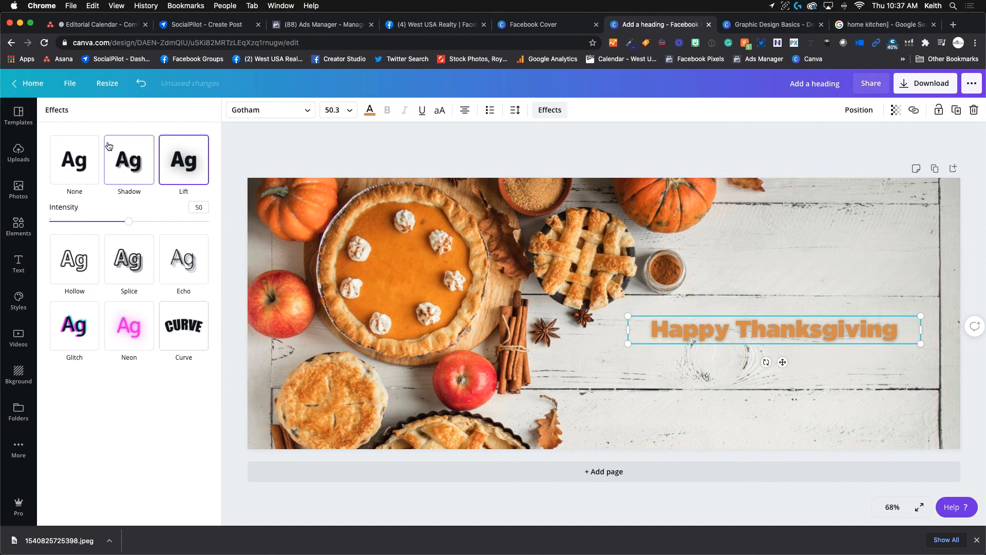
{"action": "left_click", "coordinate": [58, 166]}
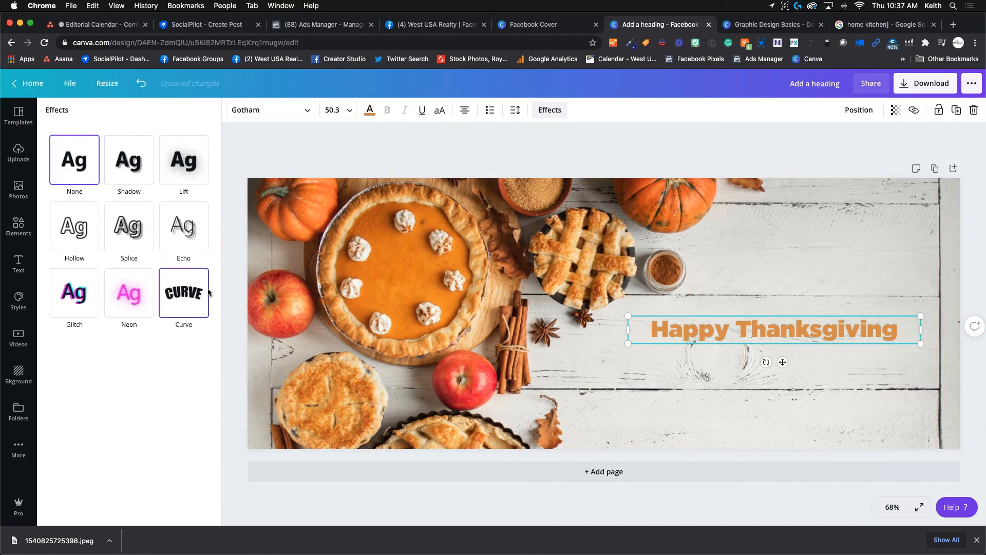
- Apply the Curve effect to the heading, try curve values of -22 and 19, nudge the heading upward, and set the curve to 38
{"action": "left_click", "coordinate": [186, 306]}
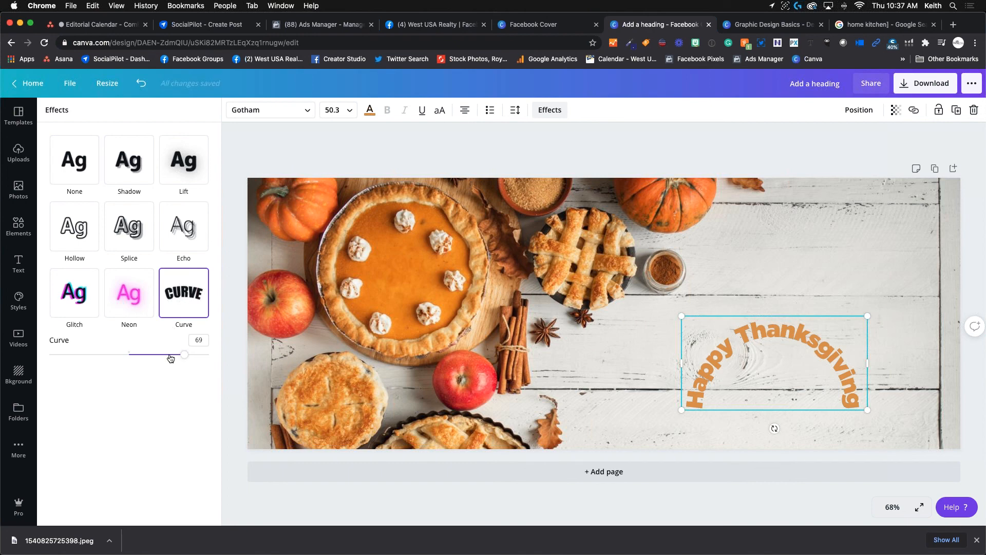
{"action": "left_click_drag", "start_coordinate": [185, 355], "coordinate": [112, 361]}
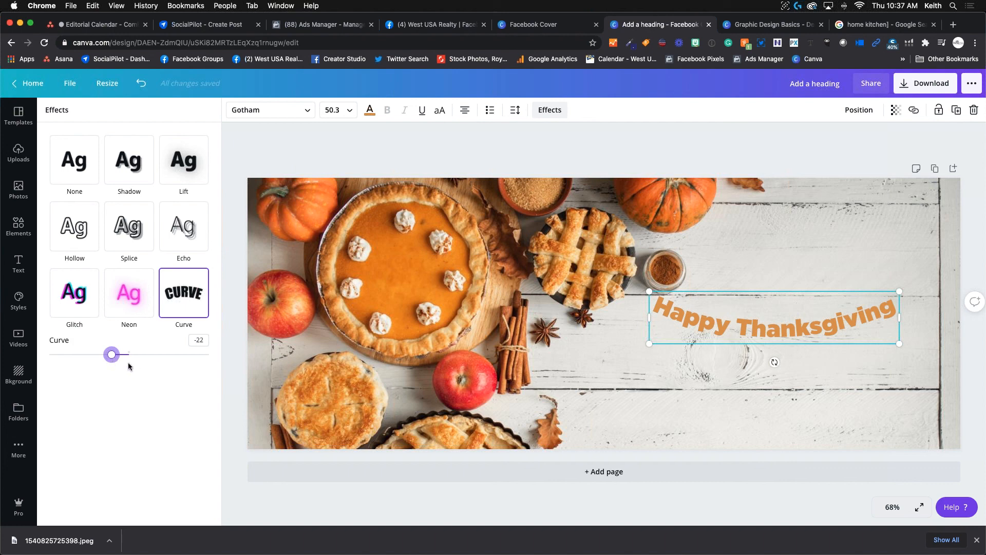
{"action": "left_click_drag", "start_coordinate": [112, 354], "coordinate": [144, 355]}
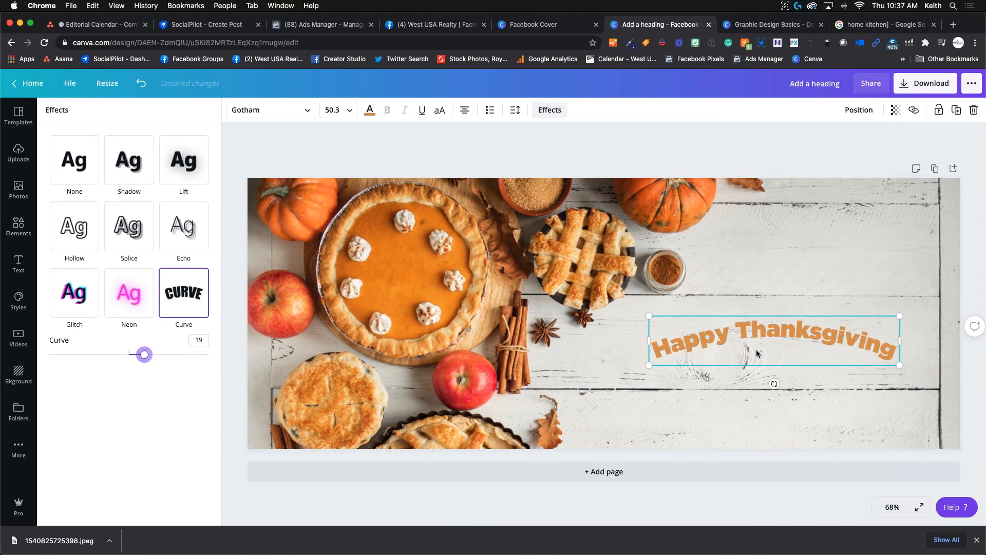
{"action": "left_click_drag", "start_coordinate": [757, 351], "coordinate": [746, 331]}
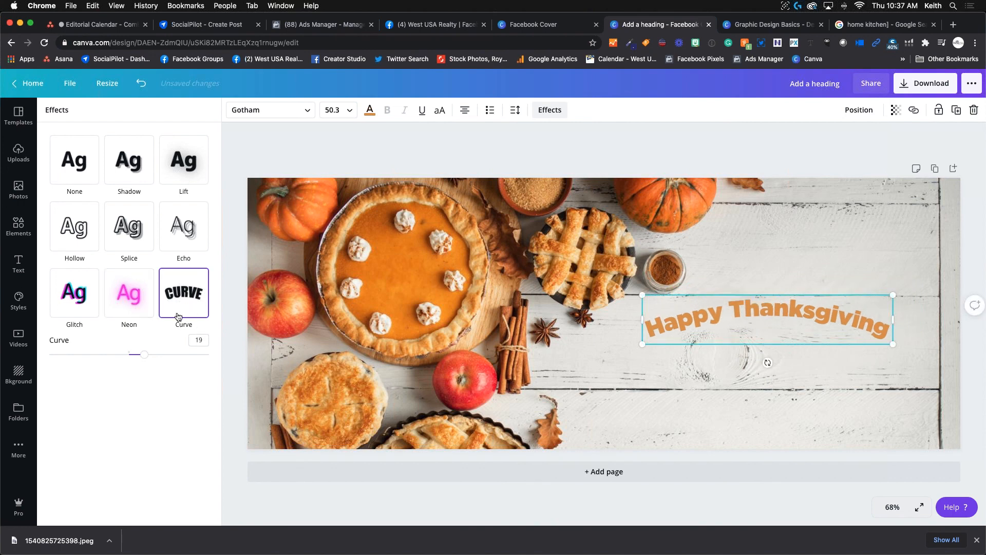
{"action": "left_click_drag", "start_coordinate": [144, 362], "coordinate": [160, 363]}
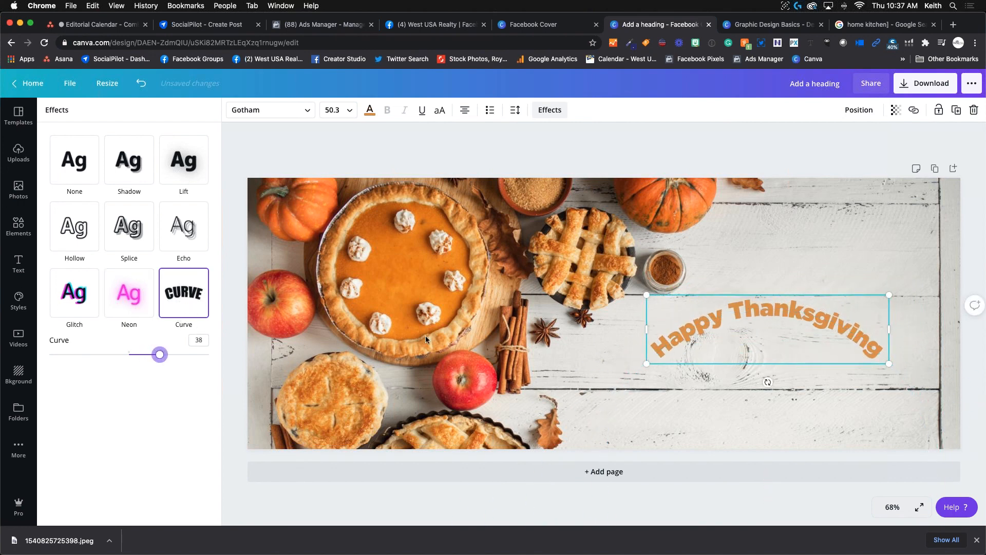
{"action": "left_click", "coordinate": [604, 357]}
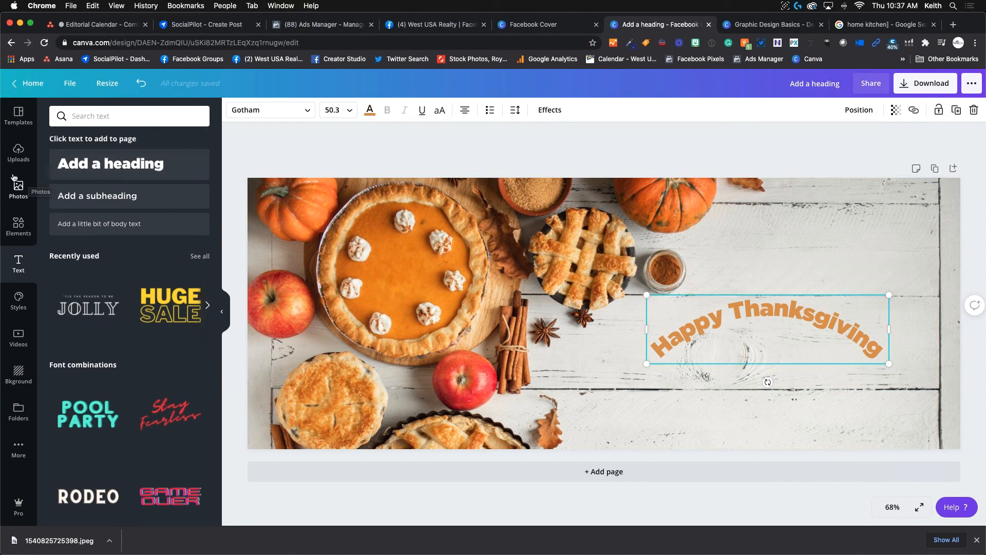
- Search the elements library for "tree balls" in place of the earlier turkey search
{"action": "left_click", "coordinate": [19, 189]}
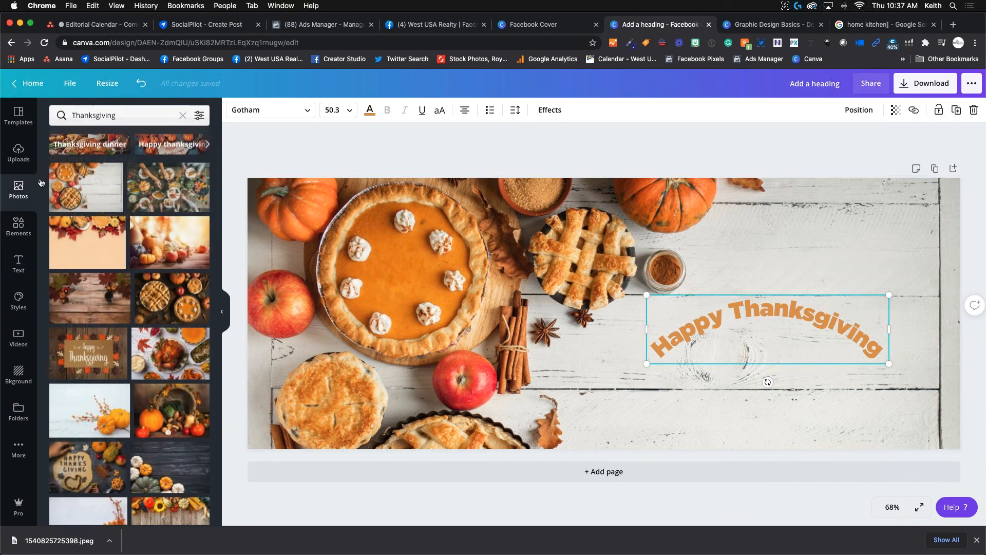
{"action": "left_click", "coordinate": [18, 226]}
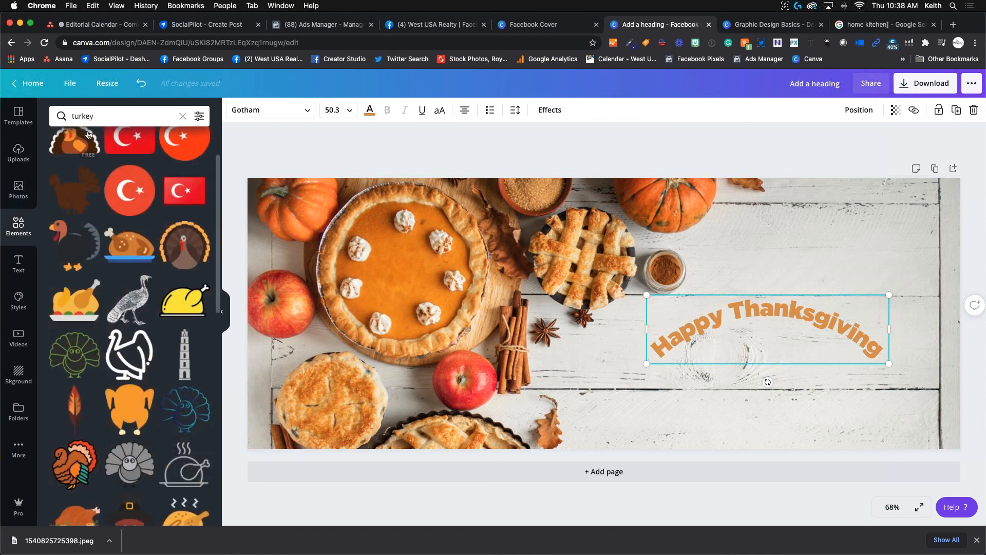
{"action": "left_click", "coordinate": [64, 116]}
{"action": "key", "text": "BackSpace"}
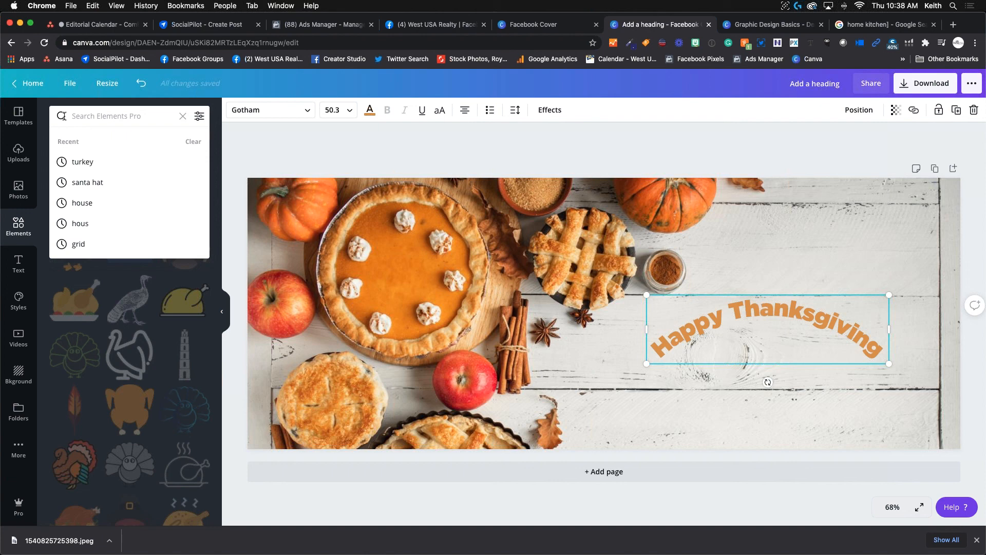
{"action": "type", "text": "or"}
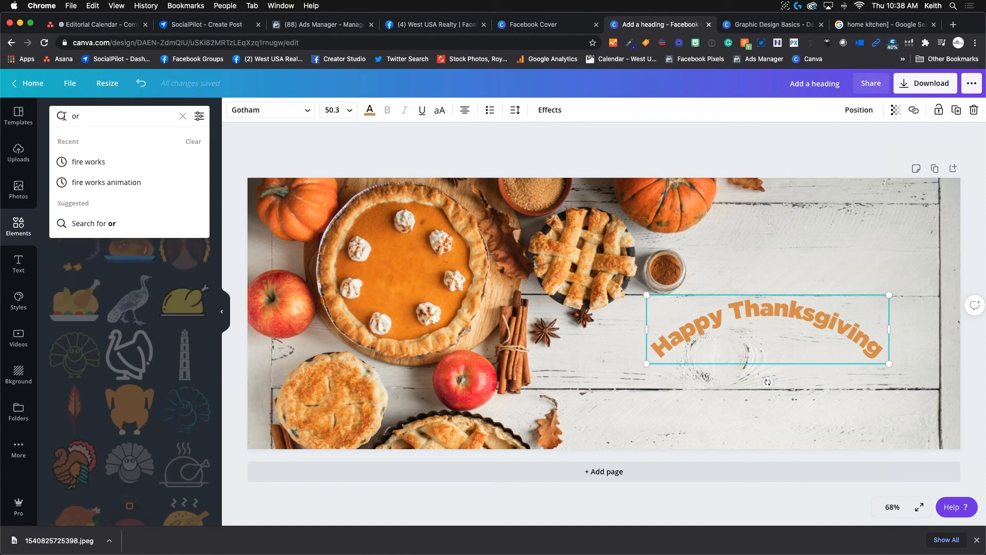
{"action": "key", "text": "BackSpace"}
{"action": "key", "text": "BackSpace"}
{"action": "type", "text": "t"}
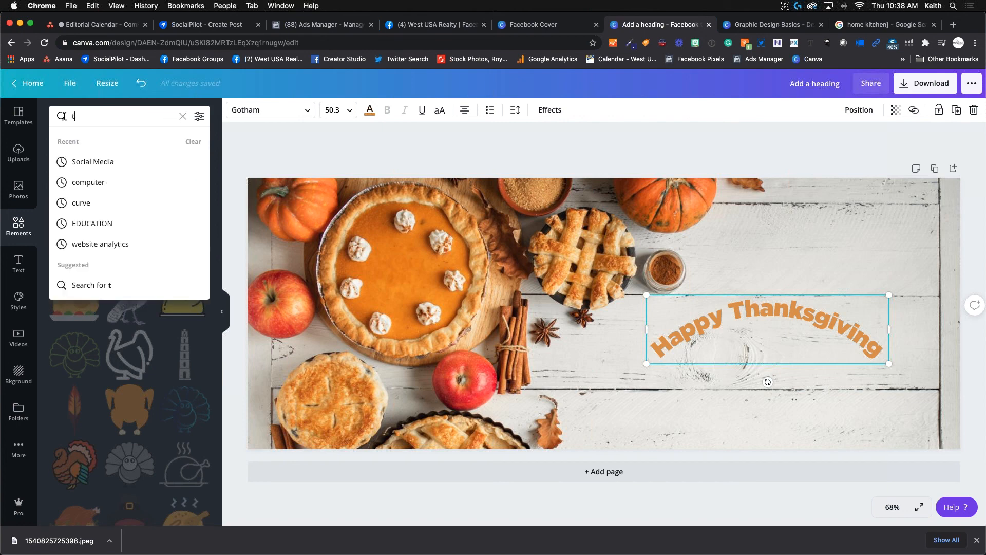
{"action": "type", "text": "ree"}
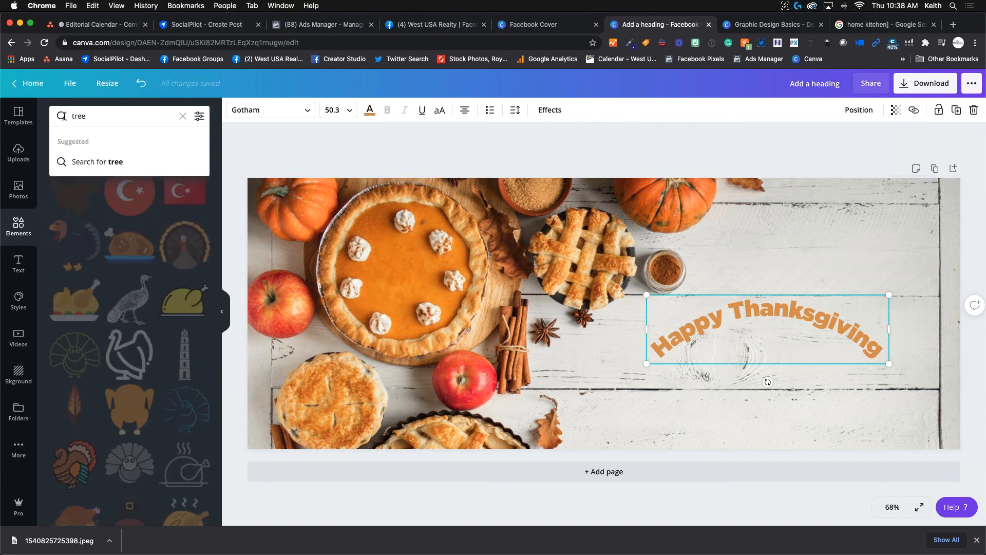
{"action": "type", "text": " balls"}
{"action": "key", "text": "Return"}
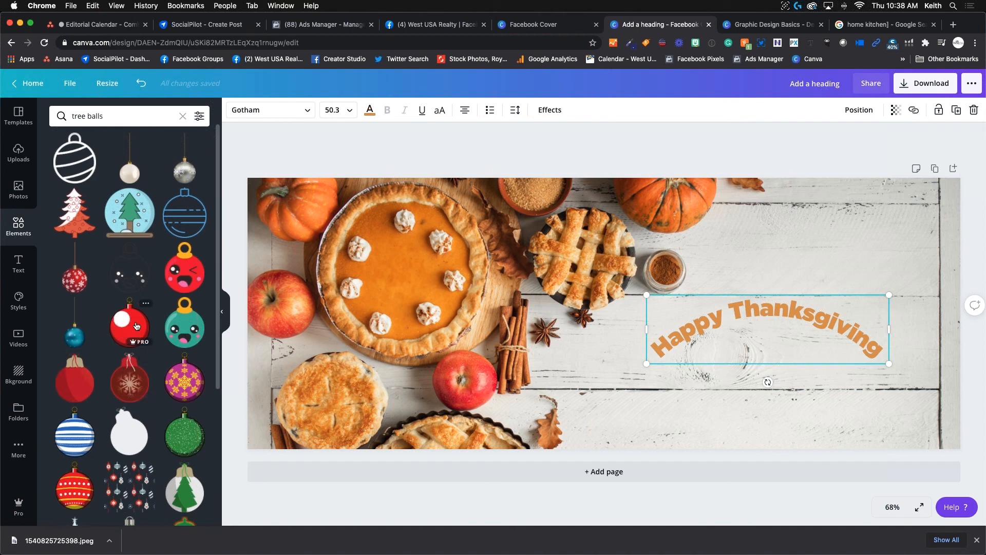
- Try the glossy red Christmas ball beneath the arched heading, and delete it from the cover
{"action": "left_click", "coordinate": [135, 325]}
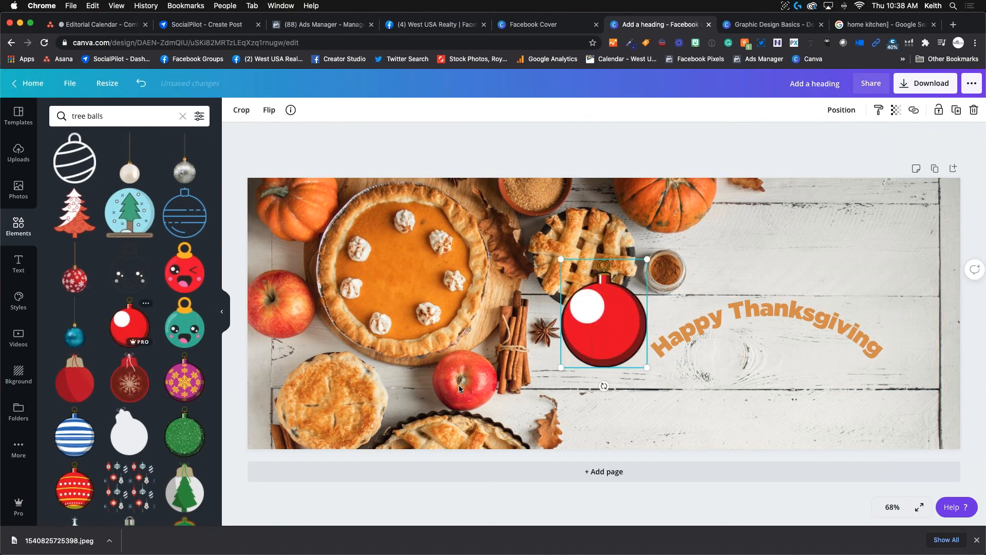
{"action": "left_click_drag", "start_coordinate": [611, 318], "coordinate": [774, 378]}
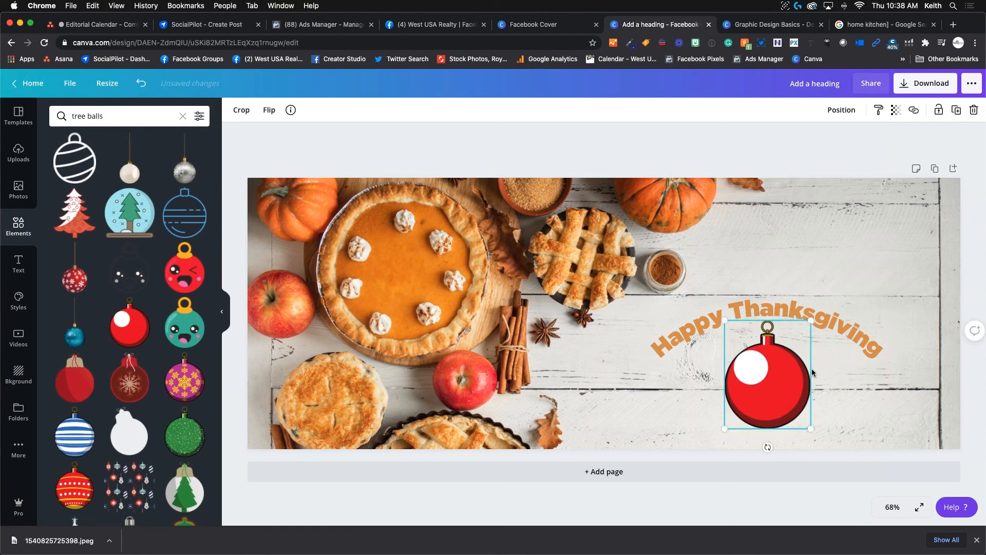
{"action": "key", "text": "Delete"}
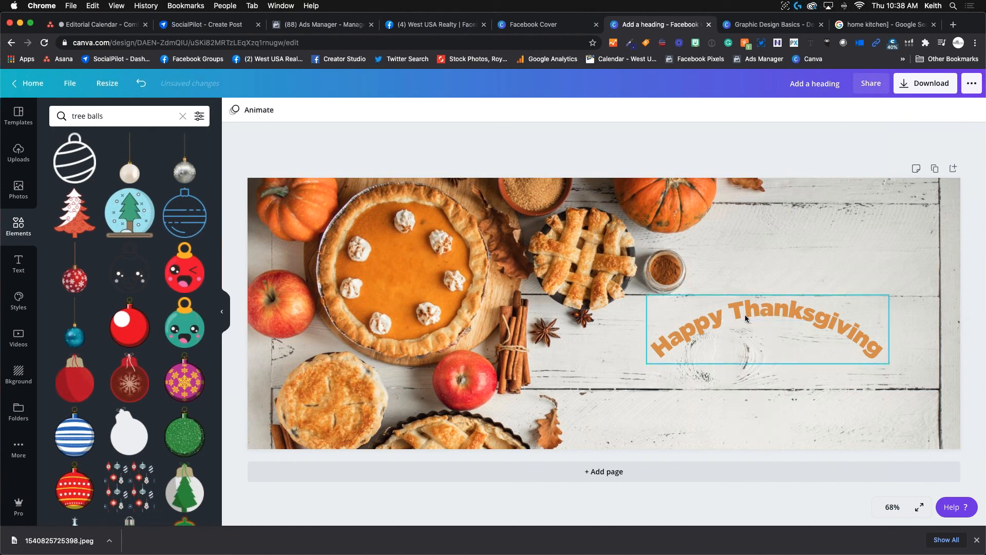
- Try the arched heading over the pies, and move it back onto the empty white wood
{"action": "left_click_drag", "start_coordinate": [745, 315], "coordinate": [391, 362]}
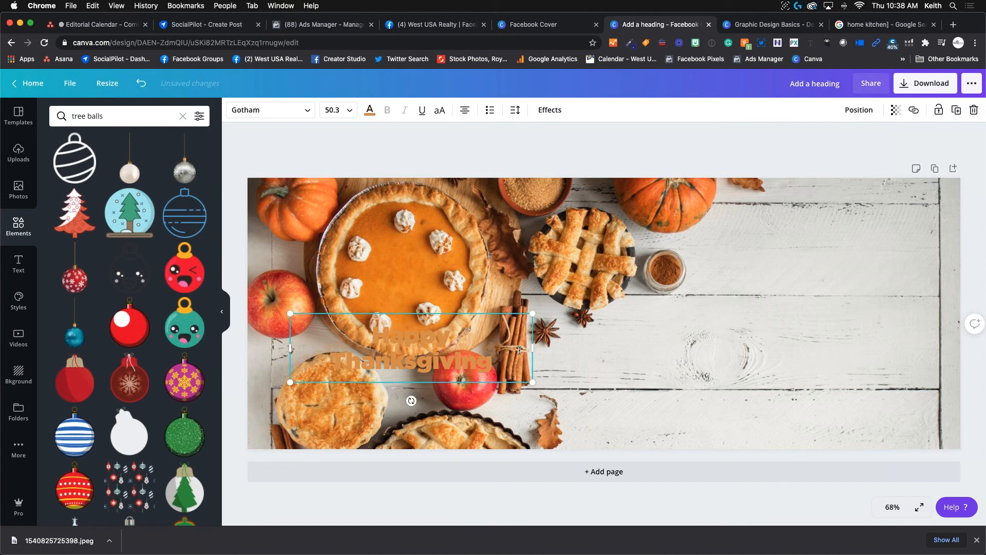
{"action": "left_click_drag", "start_coordinate": [532, 347], "coordinate": [812, 347]}
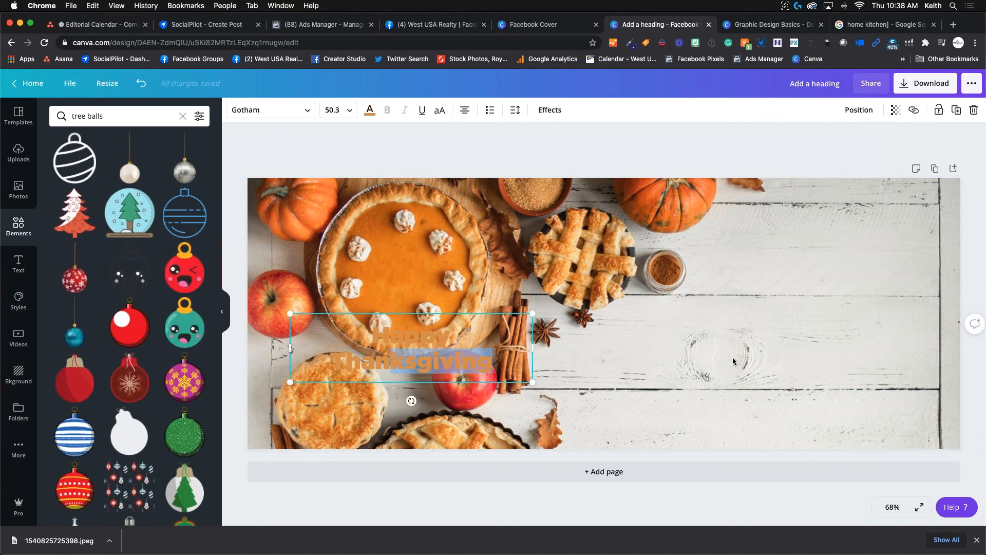
{"action": "left_click_drag", "start_coordinate": [306, 327], "coordinate": [719, 338]}
{"action": "double_click", "coordinate": [720, 335]}
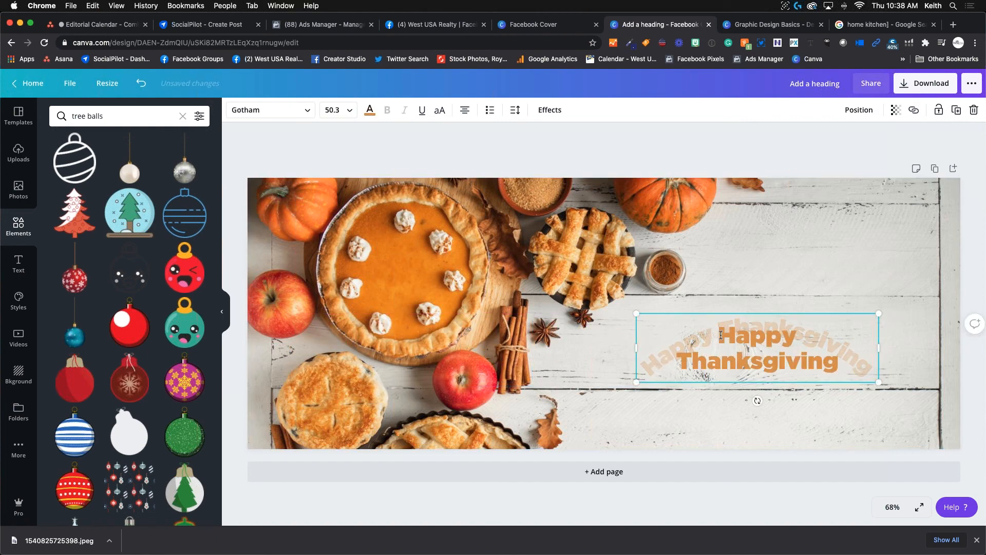
{"action": "left_click", "coordinate": [708, 289]}
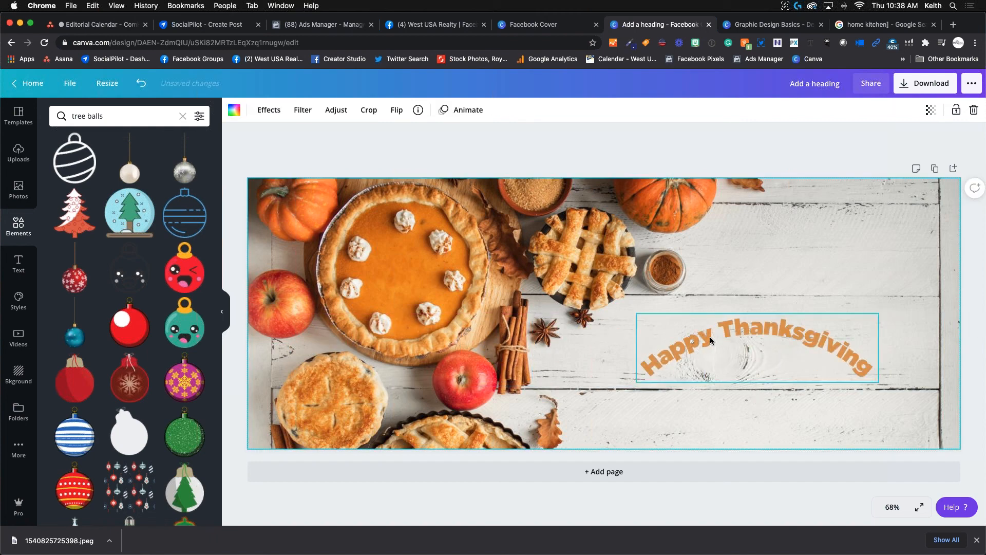
- Try a downward-bending heading with the Curve value set to -53
{"action": "left_click", "coordinate": [698, 337]}
{"action": "left_click", "coordinate": [549, 110]}
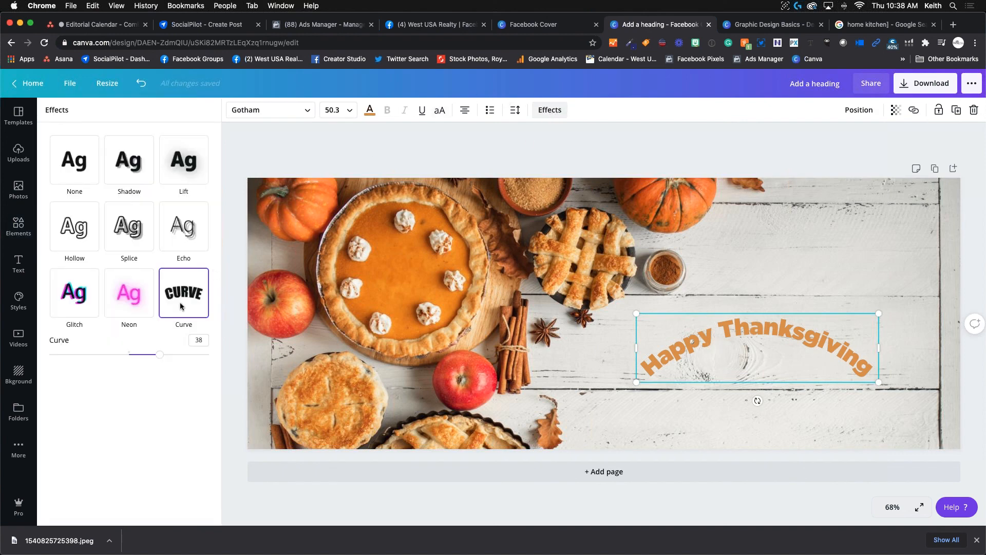
{"action": "left_click_drag", "start_coordinate": [161, 357], "coordinate": [87, 355]}
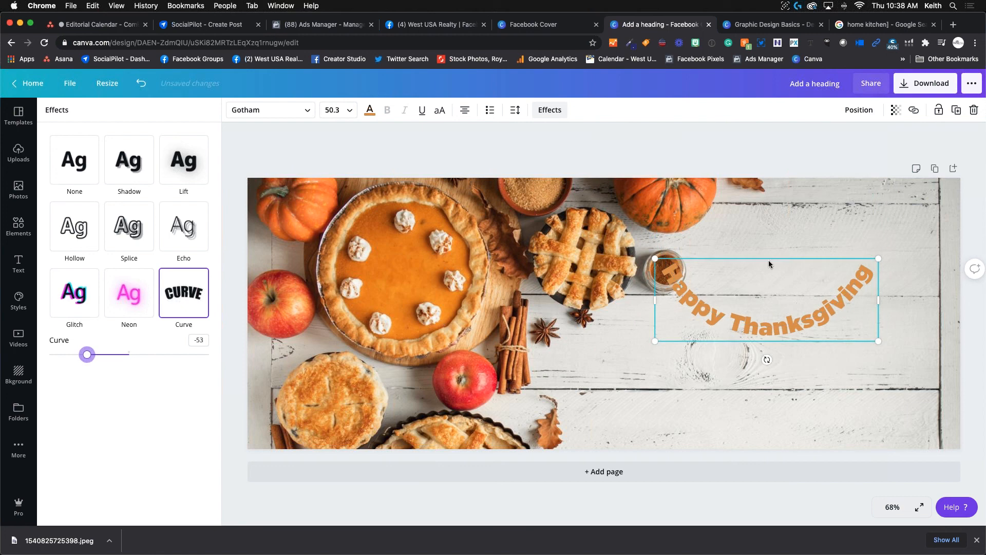
{"action": "left_click", "coordinate": [806, 300]}
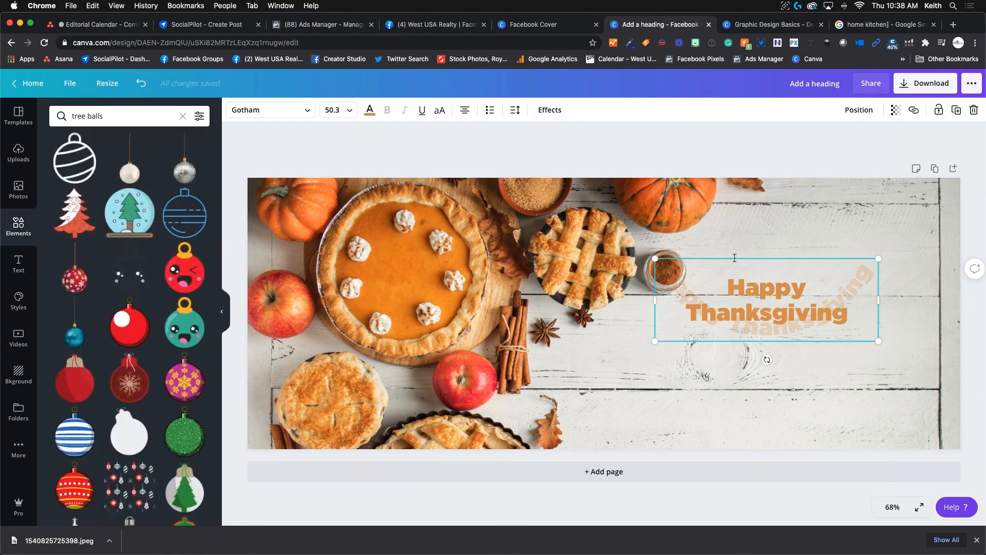
{"action": "left_click", "coordinate": [742, 238]}
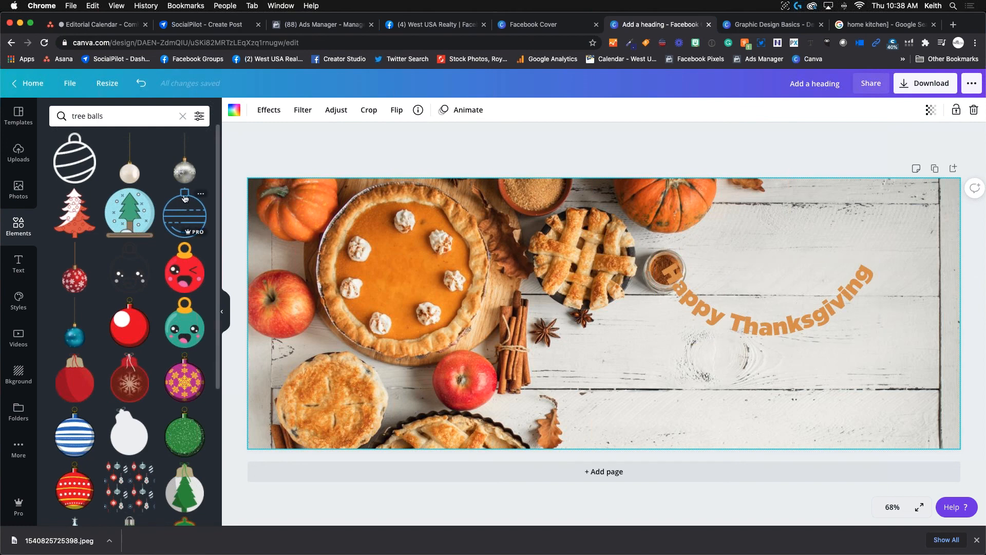
- Recolour the curved heading with the palette's dark gray and move it clear of the spice jar
{"action": "left_click", "coordinate": [740, 300]}
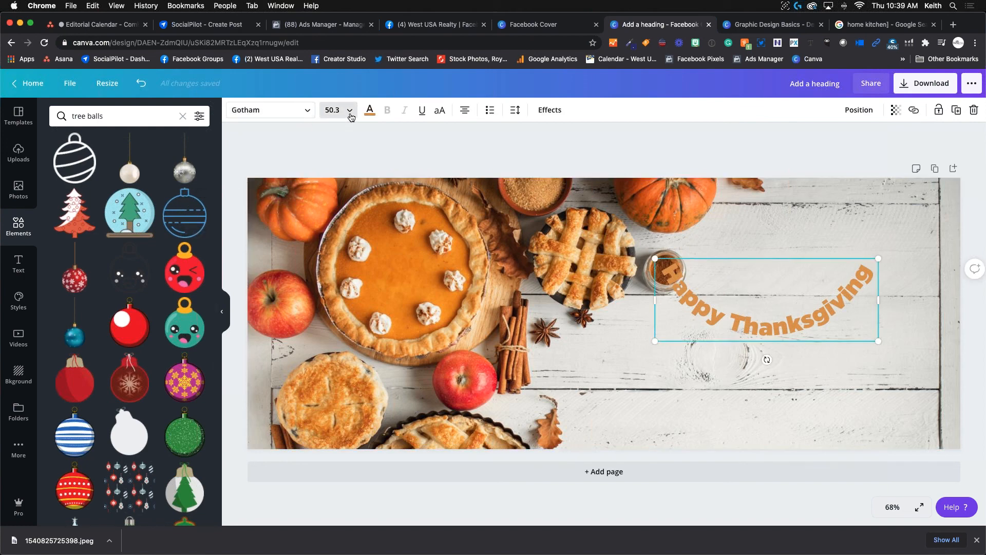
{"action": "left_click", "coordinate": [370, 109]}
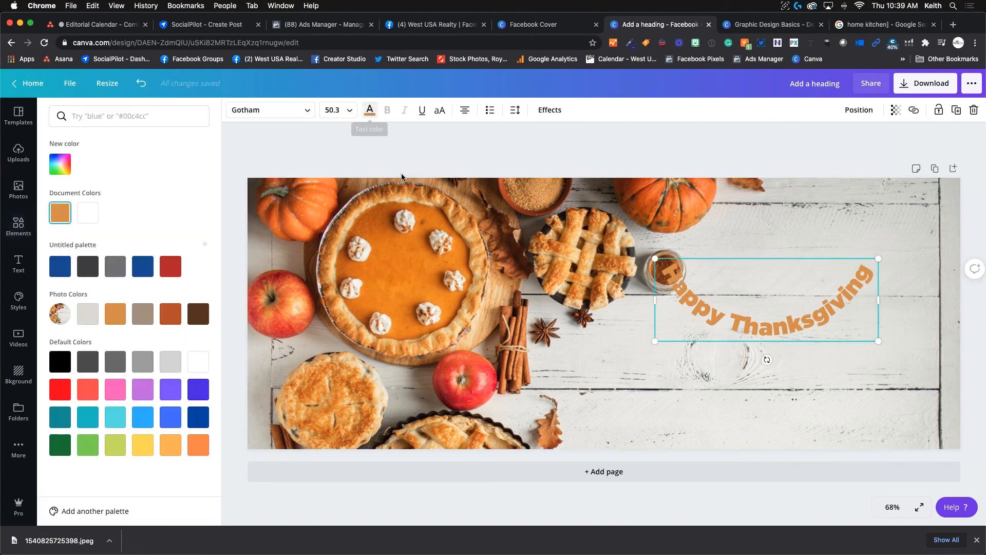
{"action": "left_click", "coordinate": [87, 266]}
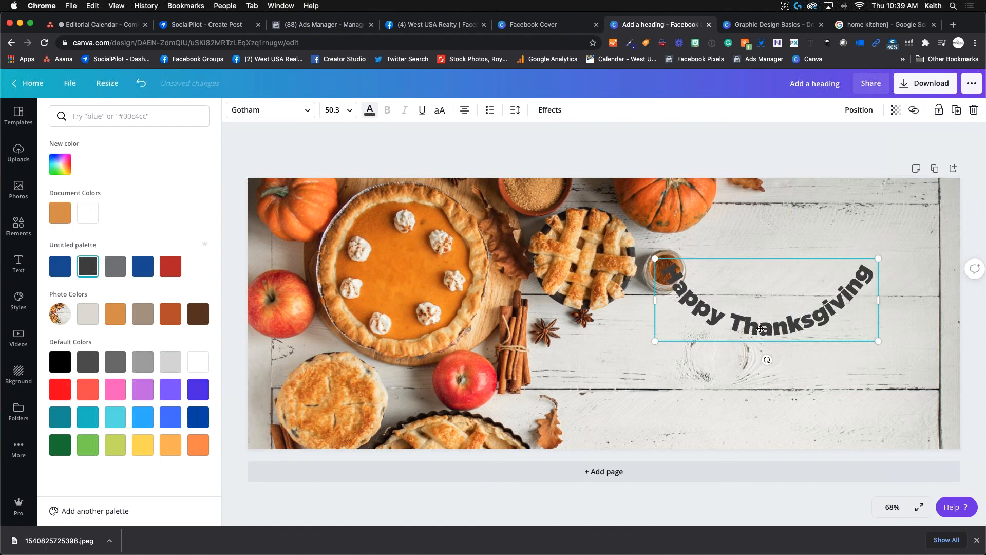
{"action": "left_click_drag", "start_coordinate": [773, 329], "coordinate": [807, 355]}
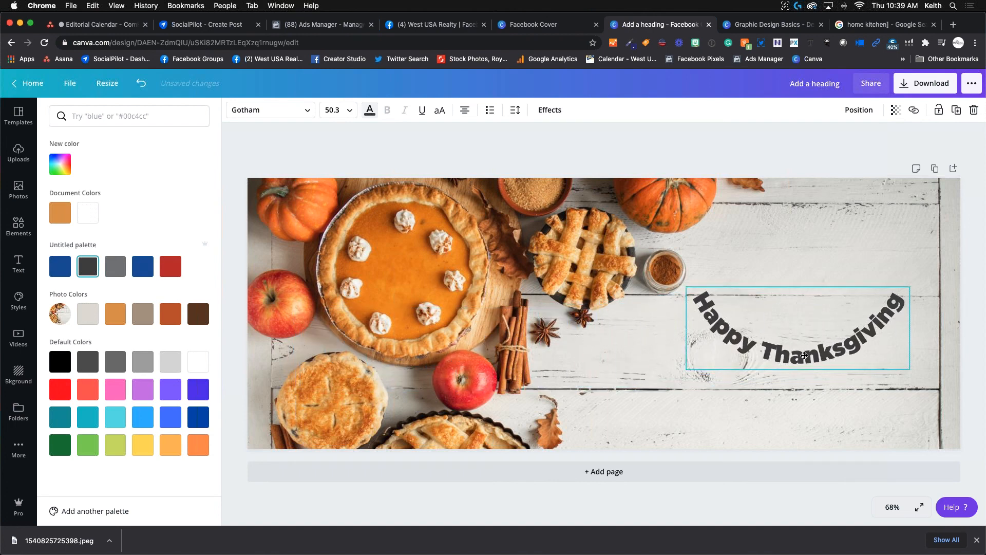
- Bend the heading into a gentle upward arch with the Curve effect and raise it on the white wood
{"action": "left_click", "coordinate": [550, 110]}
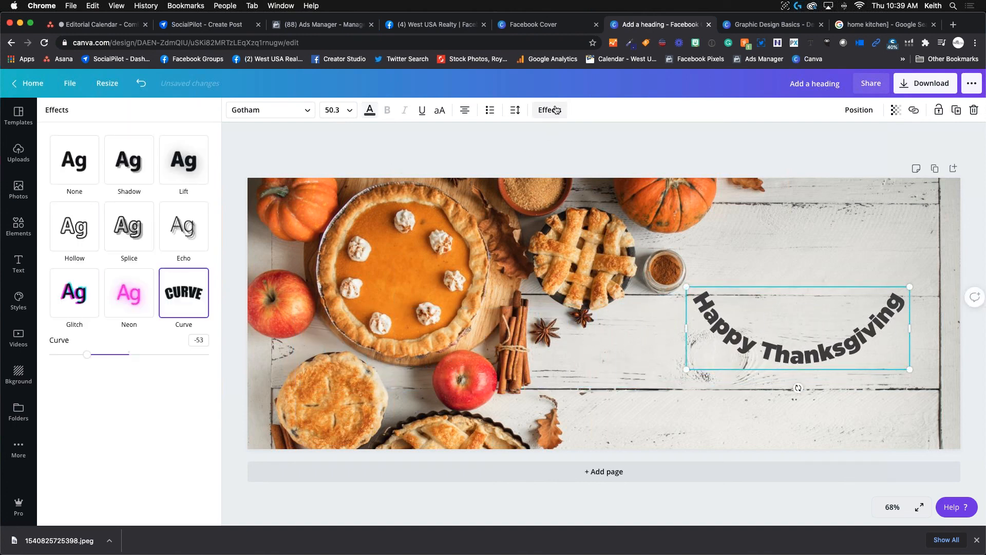
{"action": "left_click_drag", "start_coordinate": [87, 354], "coordinate": [149, 354]}
{"action": "left_click_drag", "start_coordinate": [750, 361], "coordinate": [739, 313]}
- Insert the dark West USA Realty logo from the uploaded images, shrink it, and place it in the cover's lower-right corner beneath the heading
{"action": "left_click", "coordinate": [18, 226]}
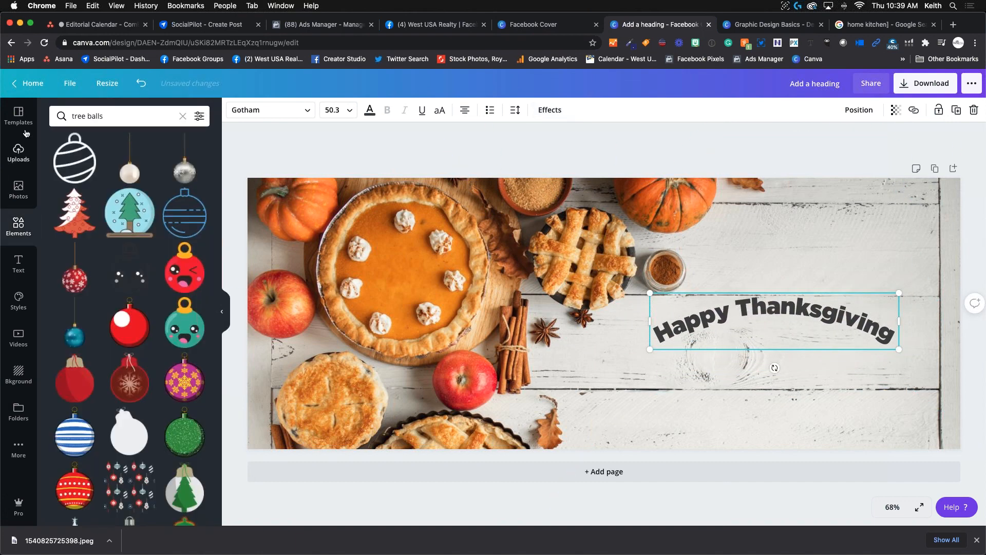
{"action": "left_click", "coordinate": [19, 150]}
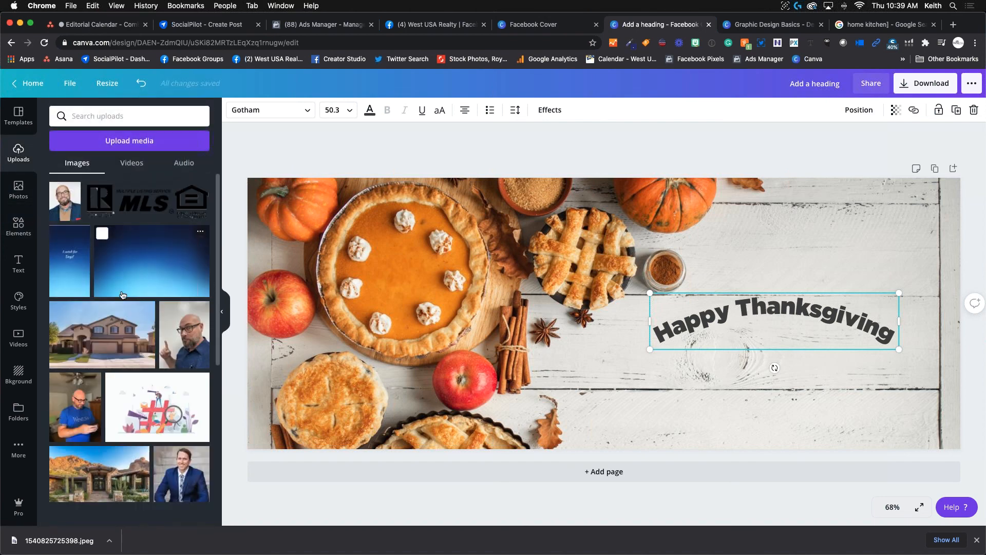
{"action": "scroll", "coordinate": [121, 293], "scroll_direction": "down", "scroll_amount": 10}
{"action": "scroll", "coordinate": [122, 294], "scroll_direction": "down", "scroll_amount": 5}
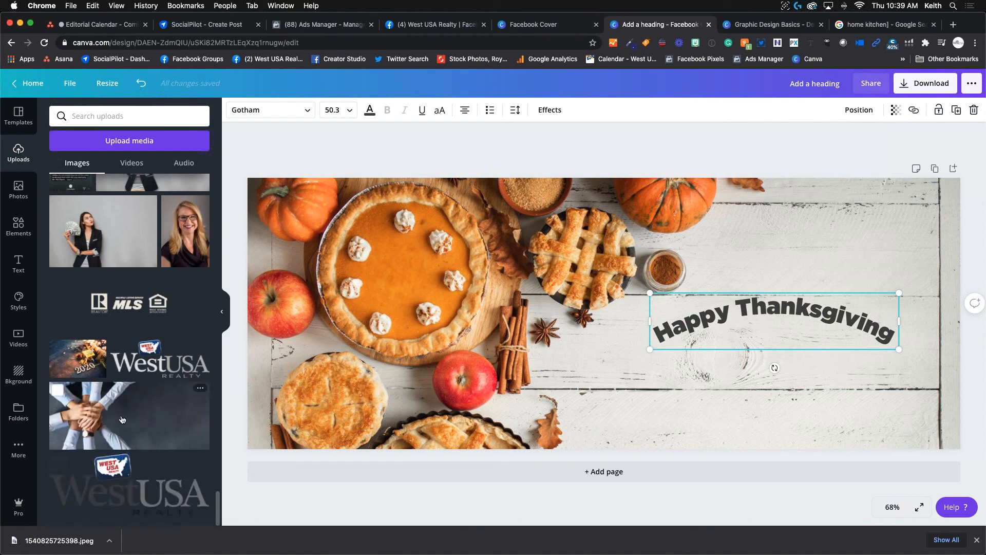
{"action": "left_click", "coordinate": [123, 478]}
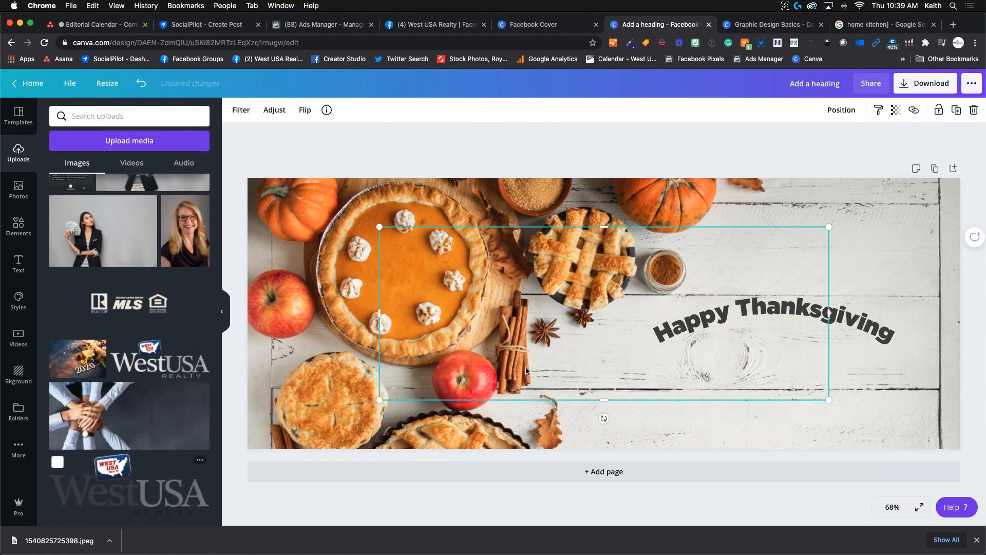
{"action": "left_click_drag", "start_coordinate": [379, 399], "coordinate": [564, 329]}
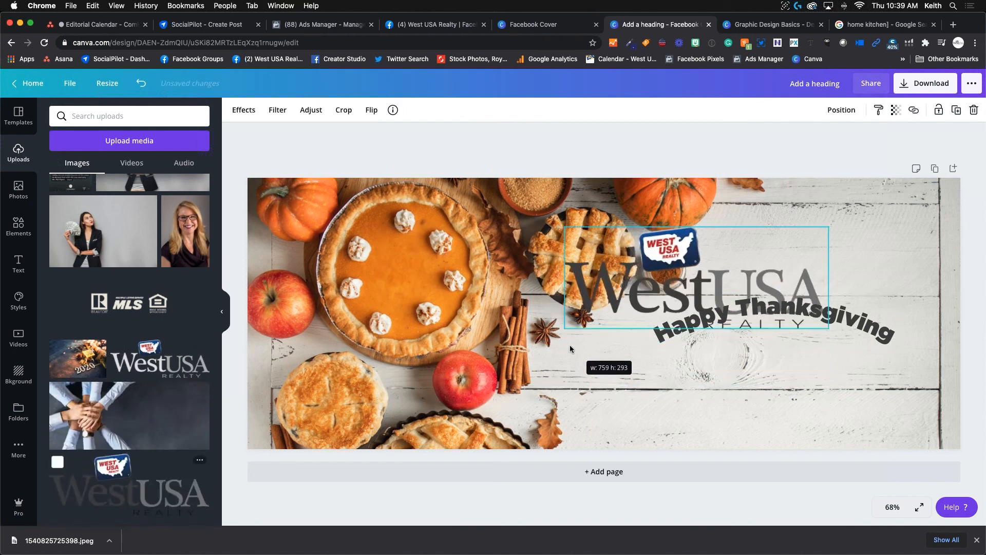
{"action": "left_click_drag", "start_coordinate": [565, 228], "coordinate": [850, 393]}
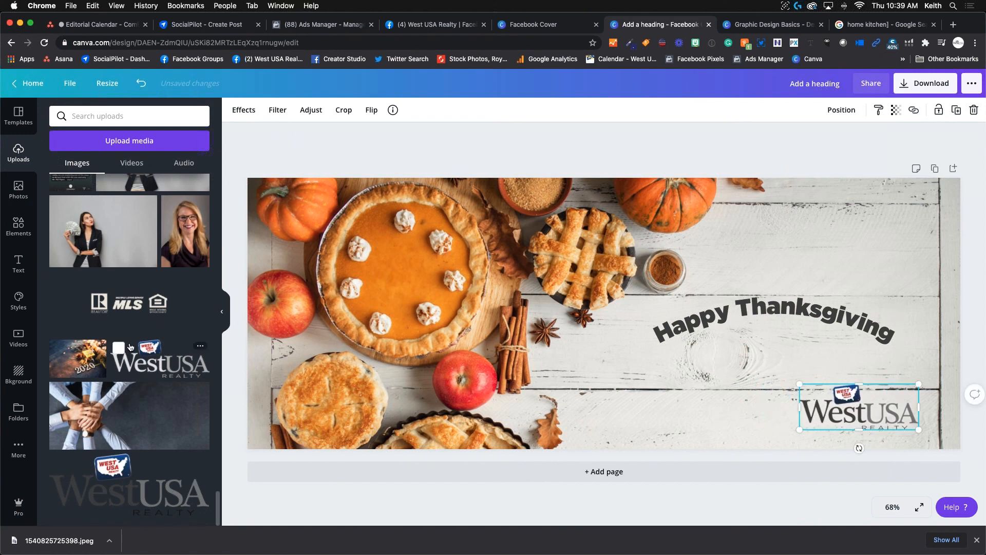
- Insert the black REALTOR, MLS and Equal Housing logo from the uploaded images and shrink it into the cover's lower-right corner
{"action": "left_click", "coordinate": [127, 308]}
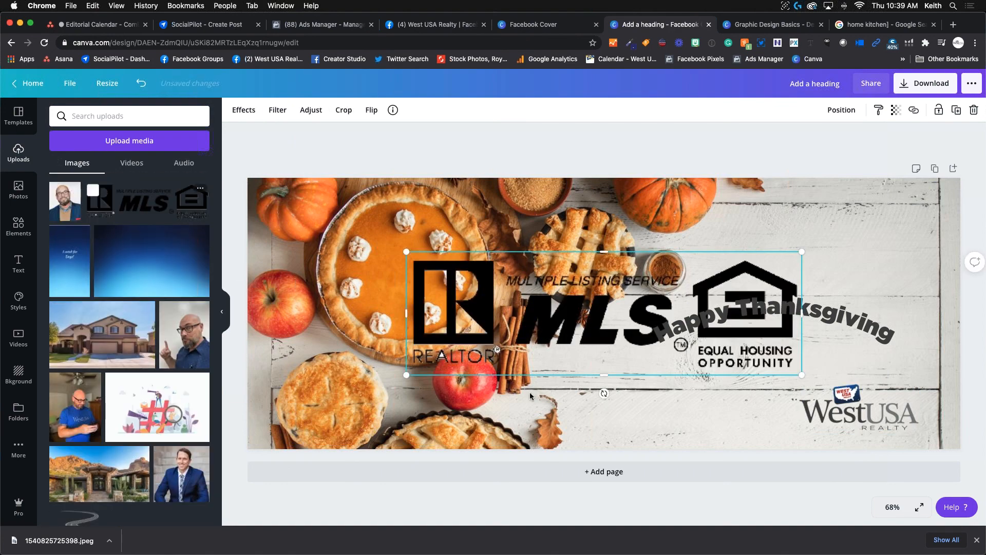
{"action": "left_click_drag", "start_coordinate": [407, 376], "coordinate": [926, 468]}
- Move the West USA Realty logo up so it sits centred just beneath the curved Happy Thanksgiving heading
{"action": "left_click", "coordinate": [846, 406]}
{"action": "left_click_drag", "start_coordinate": [846, 406], "coordinate": [775, 366]}
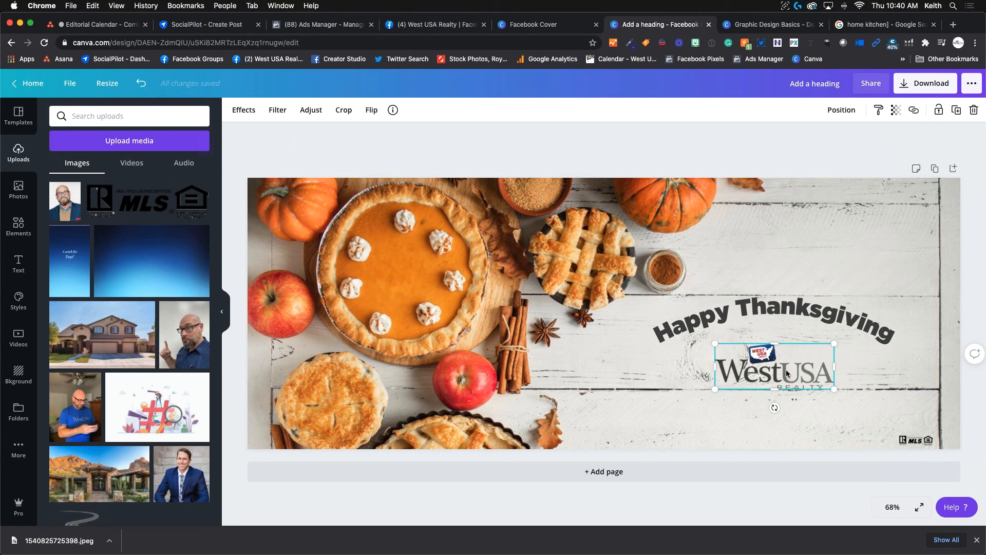
{"action": "left_click_drag", "start_coordinate": [768, 362], "coordinate": [766, 357]}
{"action": "left_click", "coordinate": [773, 229]}
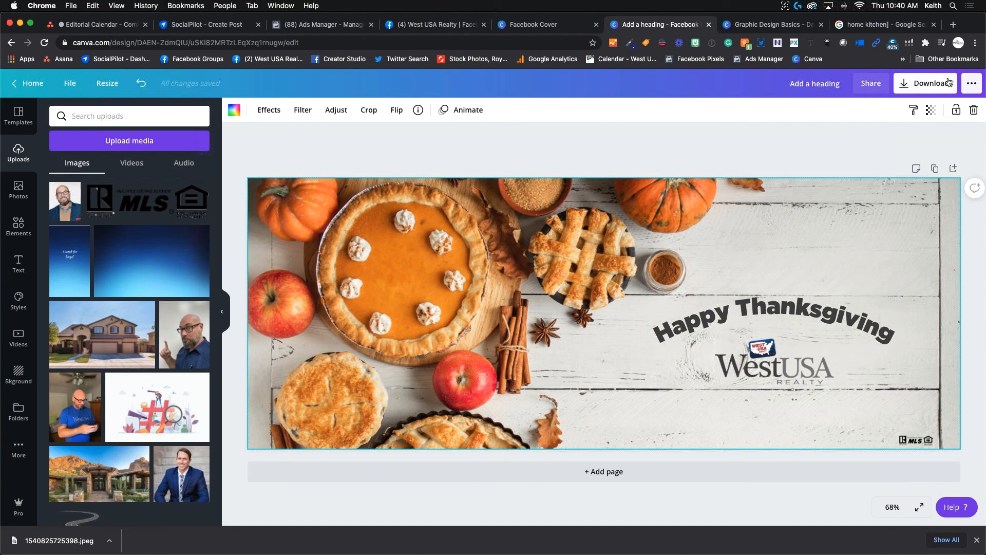
- Rename the design as "Thanksgiving Cover"
{"action": "left_click", "coordinate": [871, 84]}
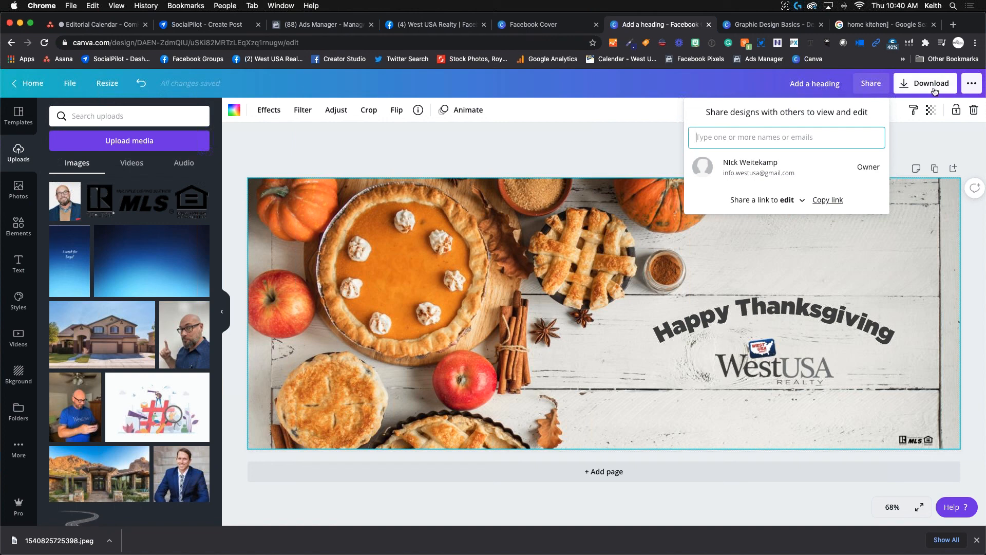
{"action": "left_click", "coordinate": [822, 83]}
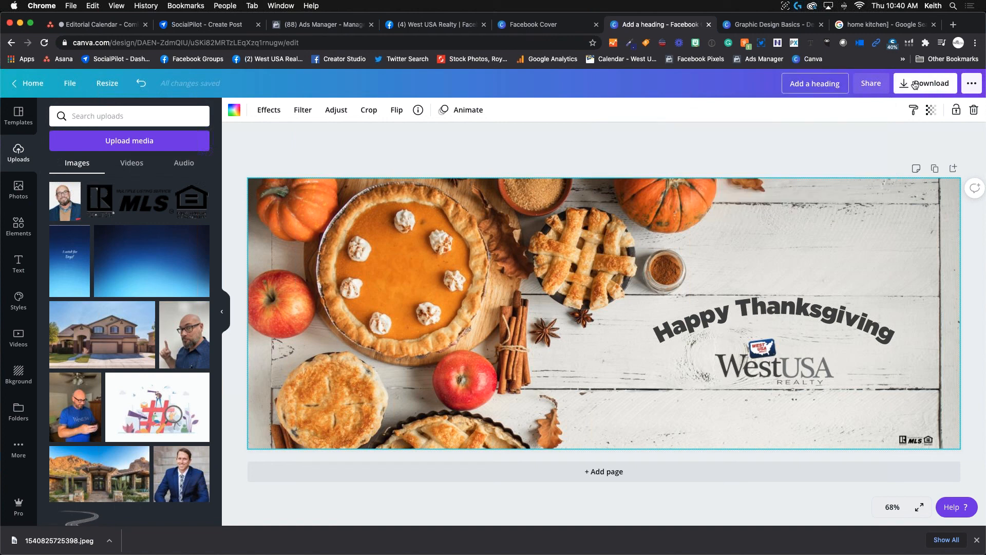
{"action": "left_click_drag", "start_coordinate": [839, 84], "coordinate": [773, 86]}
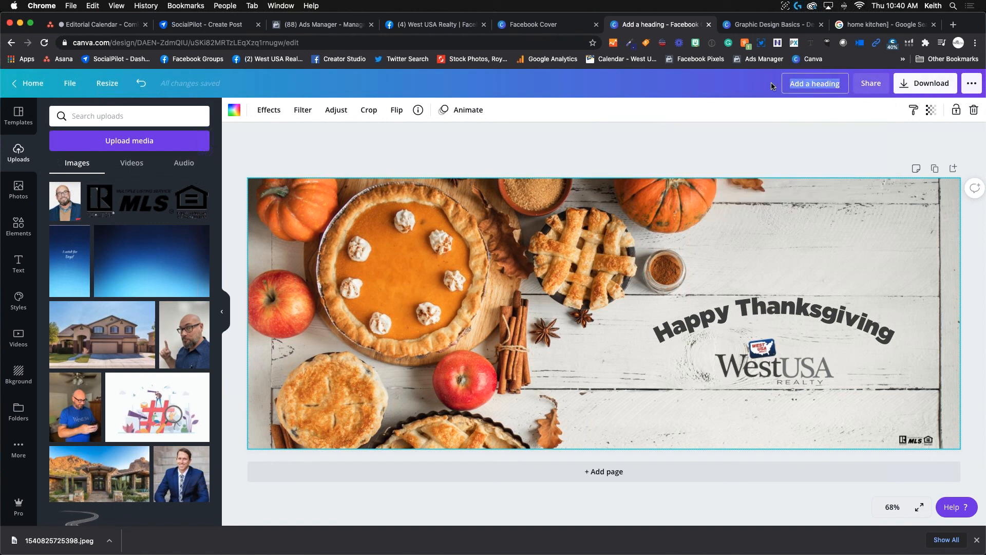
{"action": "key", "text": "BackSpace"}
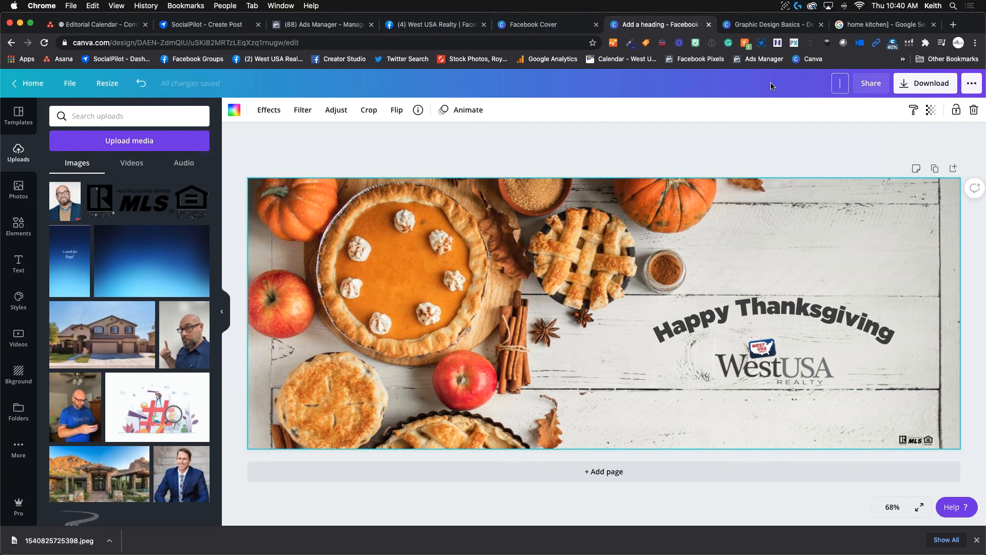
{"action": "type", "text": "Thanksgiving Cover"}
- Download the finished cover as a PNG at size 1, without transparent background or compression
{"action": "left_click", "coordinate": [923, 87]}
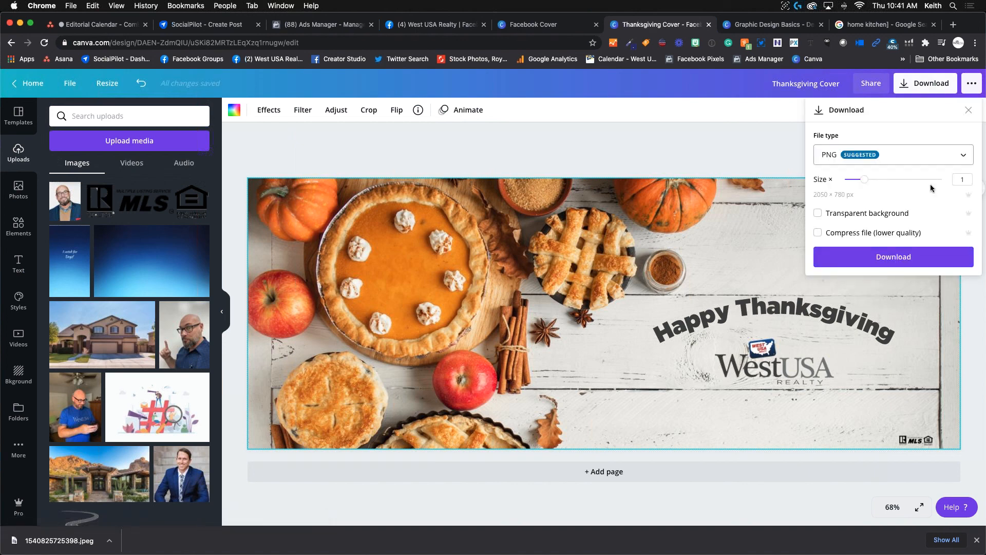
{"action": "left_click", "coordinate": [924, 156]}
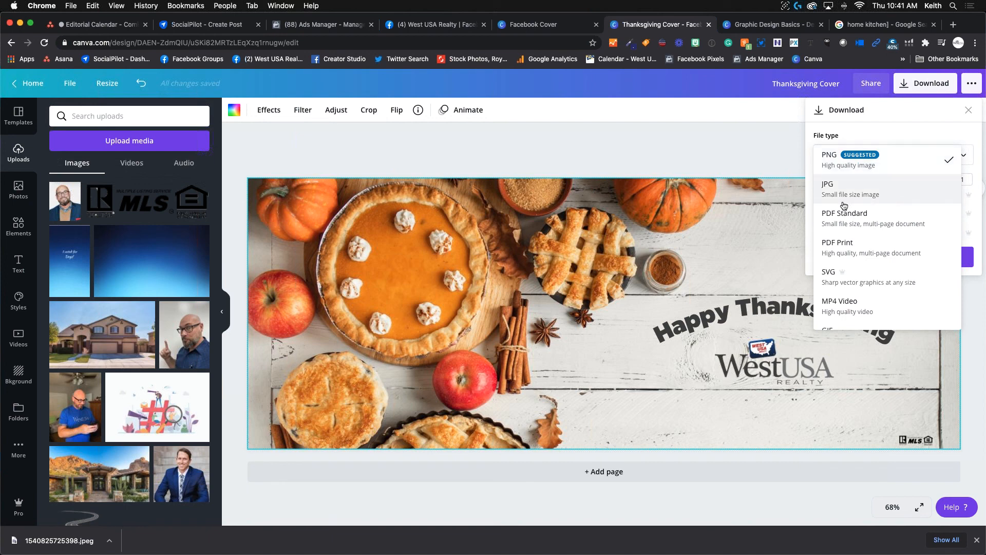
{"action": "left_click", "coordinate": [841, 166]}
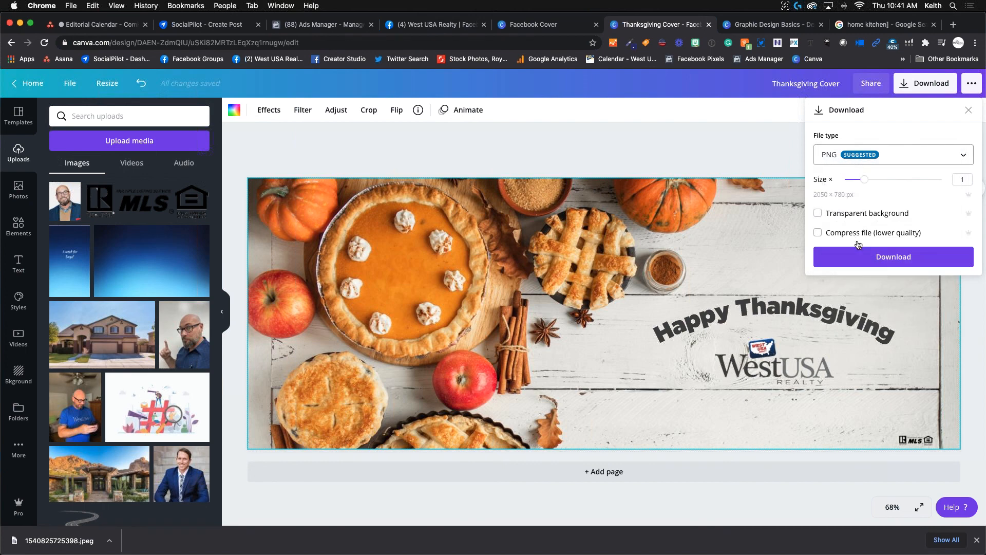
{"action": "left_click", "coordinate": [894, 256]}
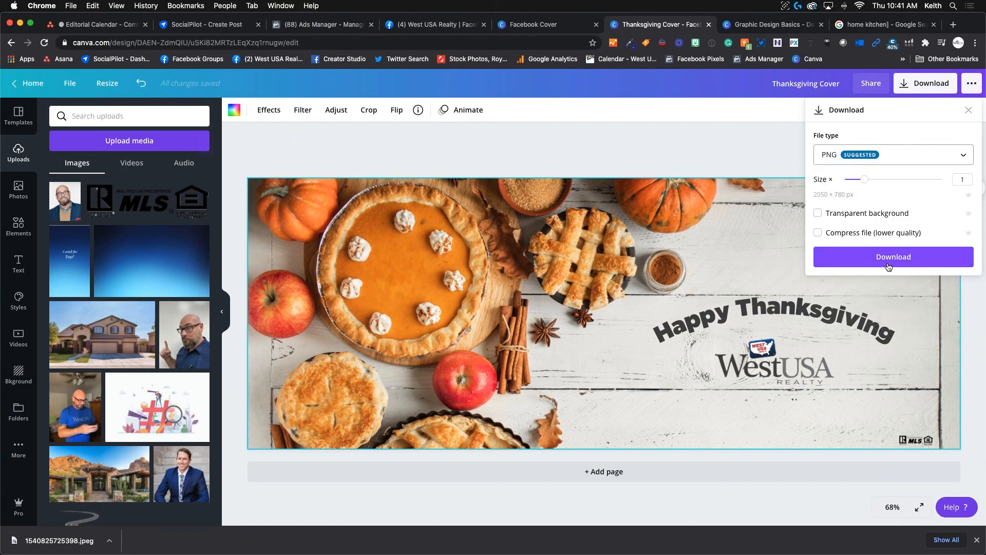